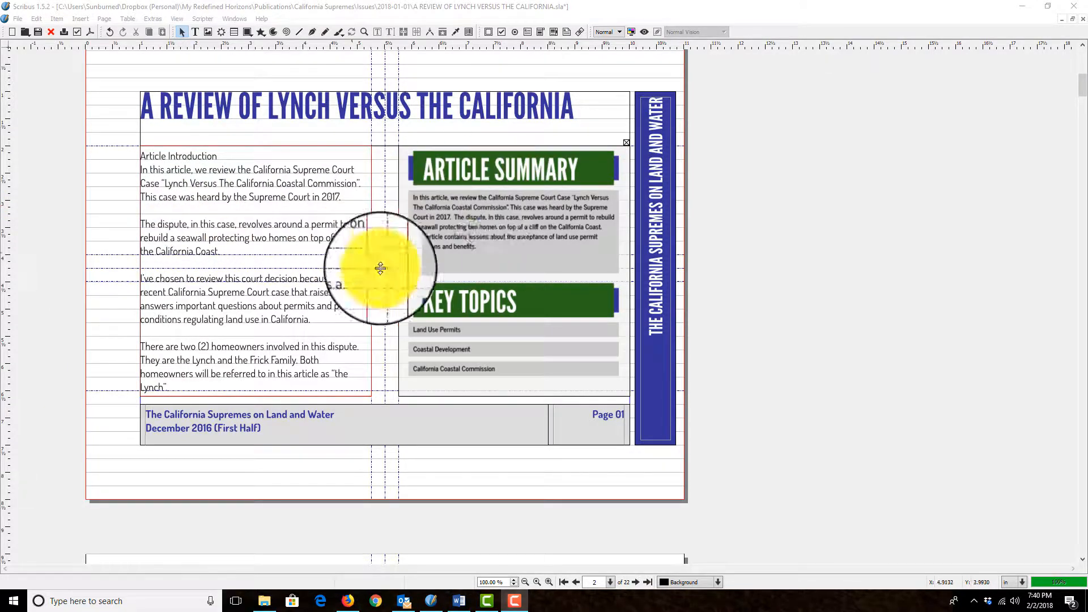
- Review the layout and unstyled headings on the article's first three pages
scroll(267, 196, "down", 5)
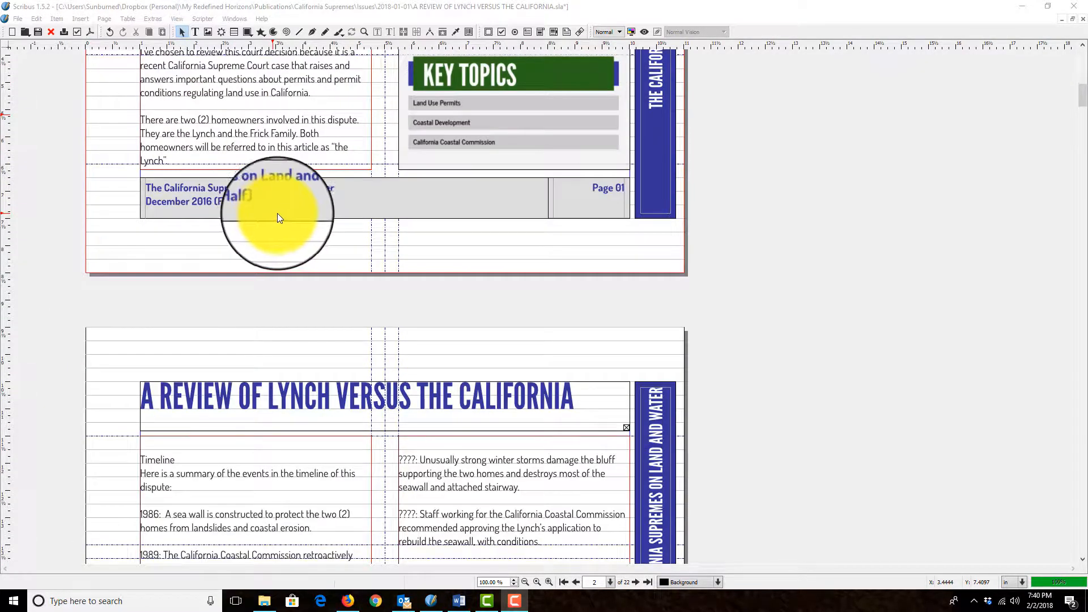
scroll(277, 218, "down", 7)
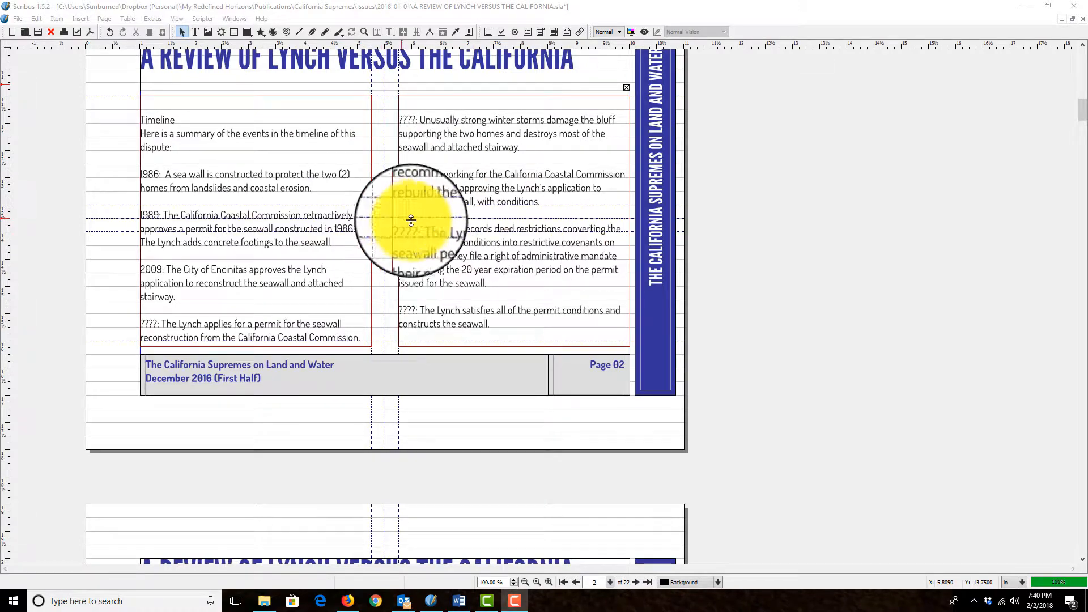
scroll(454, 221, "down", 2)
scroll(499, 221, "up", 1)
scroll(335, 204, "down", 2)
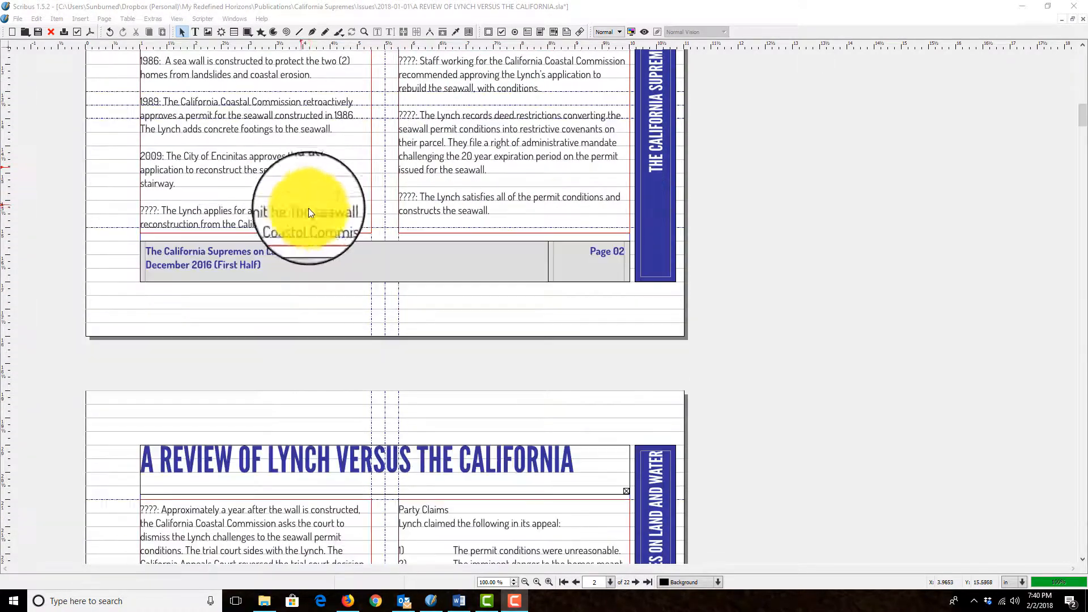
scroll(308, 213, "down", 6)
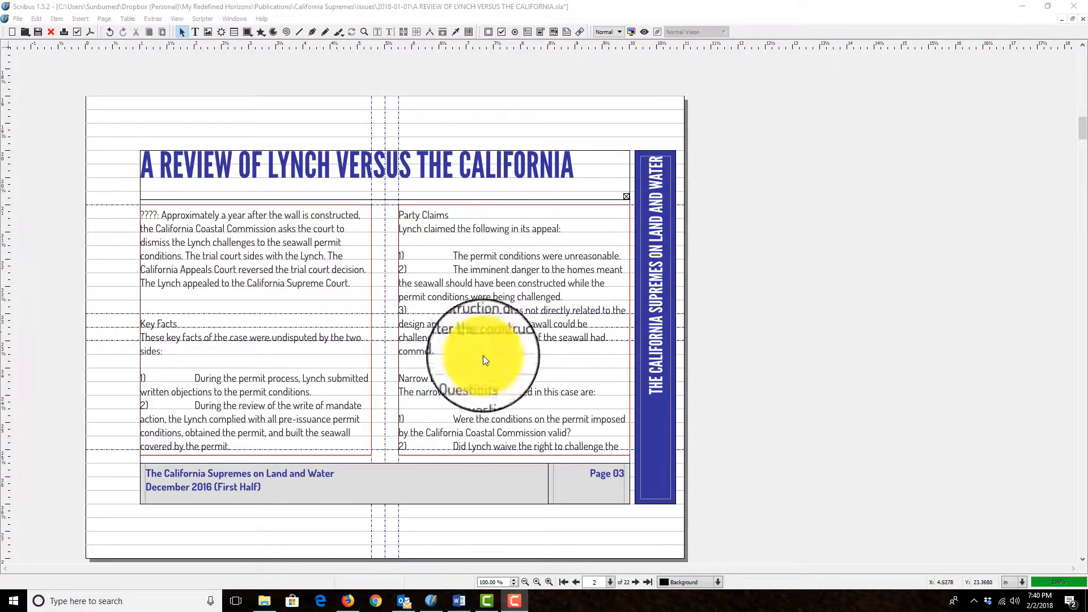
scroll(378, 335, "down", 5)
scroll(428, 392, "up", 5)
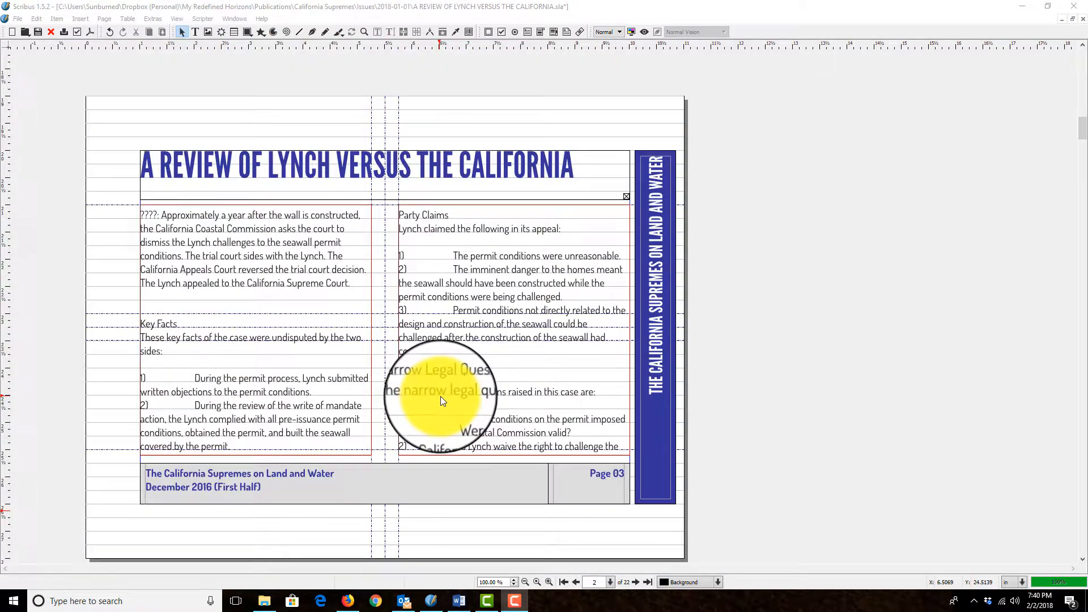
scroll(441, 396, "up", 12)
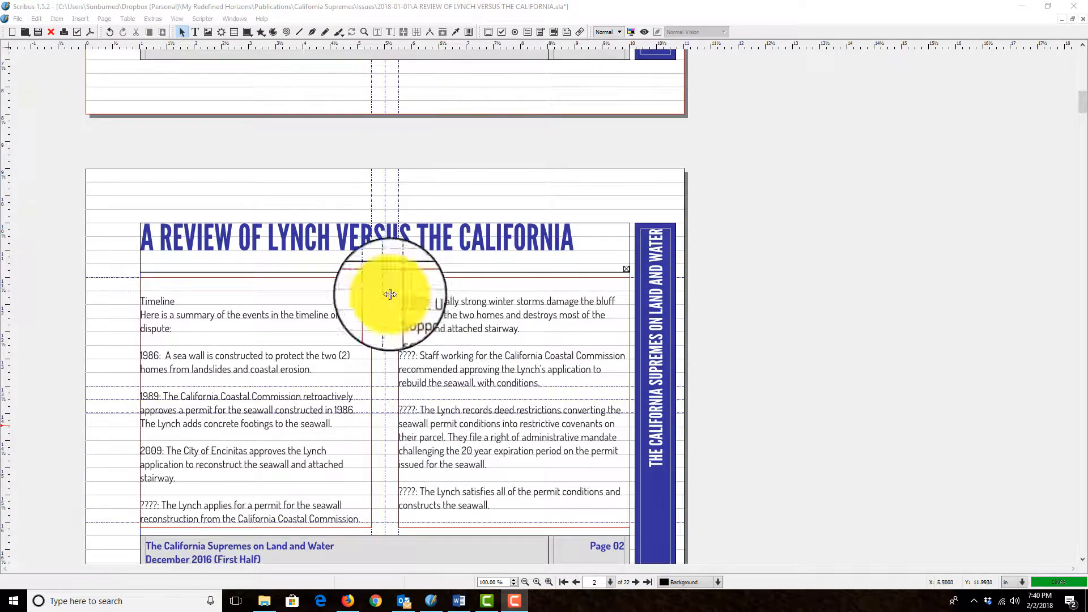
scroll(441, 385, "up", 8)
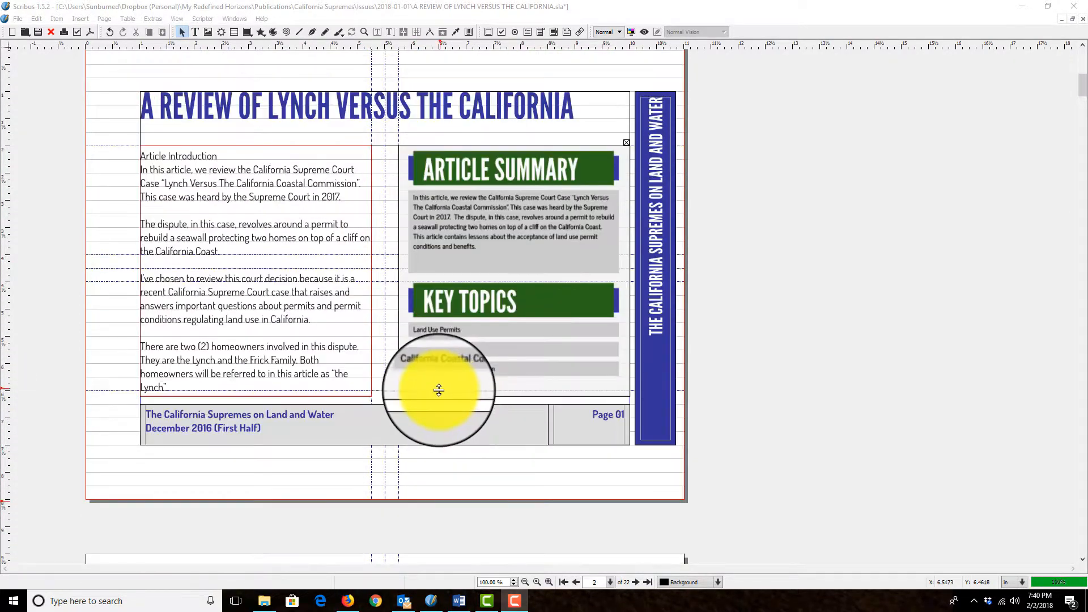
scroll(440, 390, "up", 3)
scroll(311, 309, "up", 2)
scroll(311, 244, "down", 2)
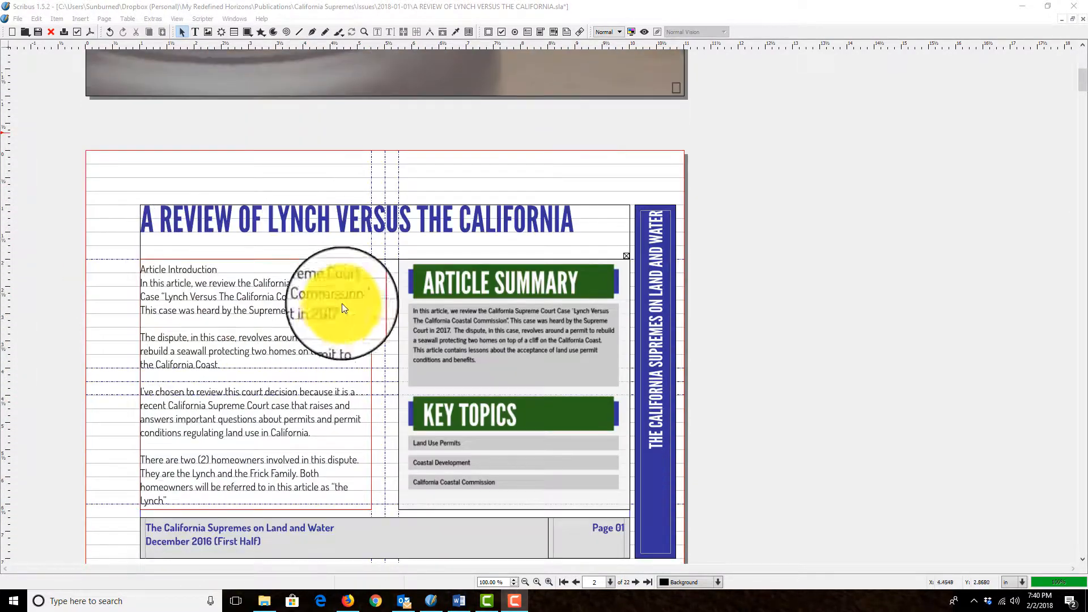
- Open the first page's main text frame in the Story Editor and apply the Subheading Text style to the "Article Introduction" paragraph
right_click(264, 311)
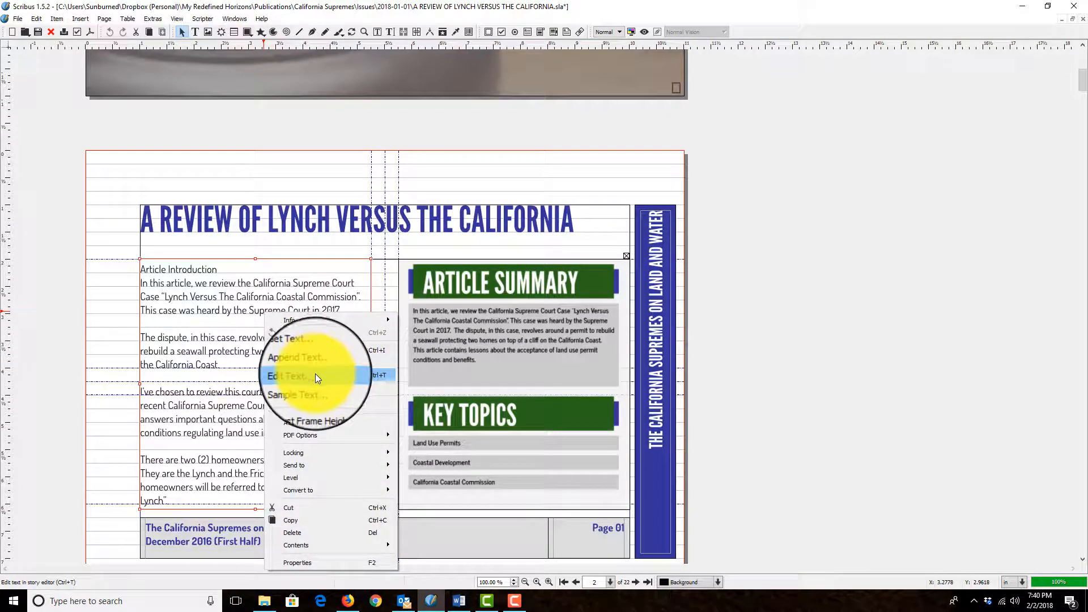
left_click(286, 374)
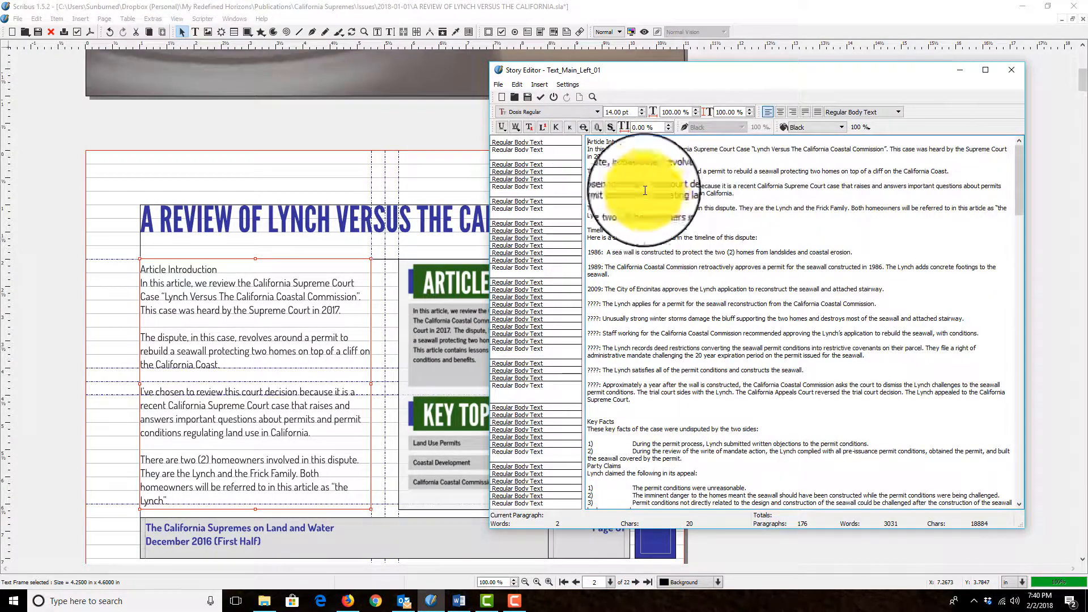
left_click(576, 143)
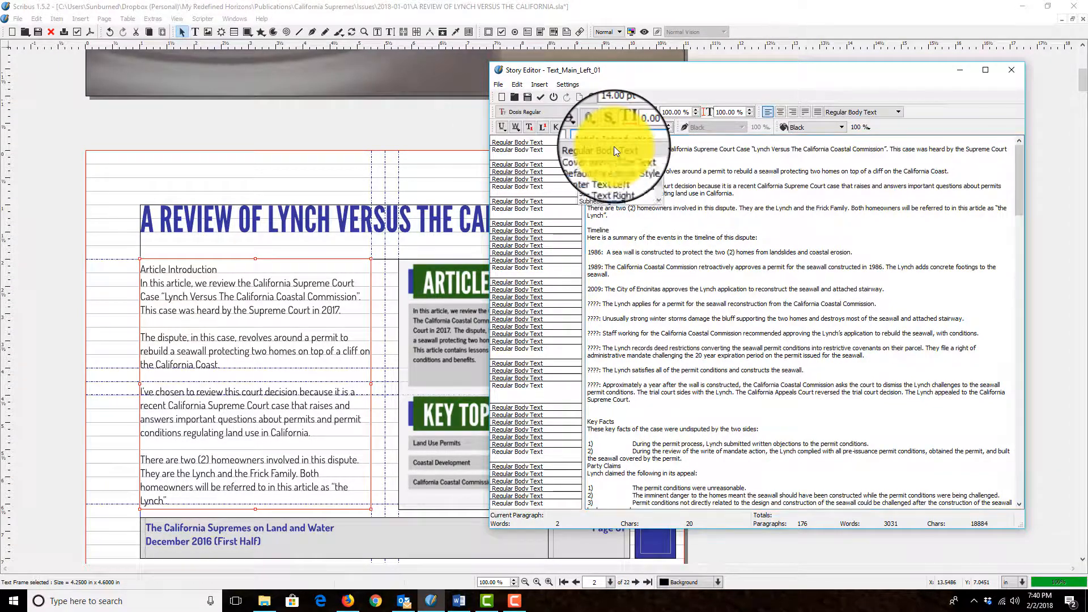
left_click(614, 146)
left_click(619, 225)
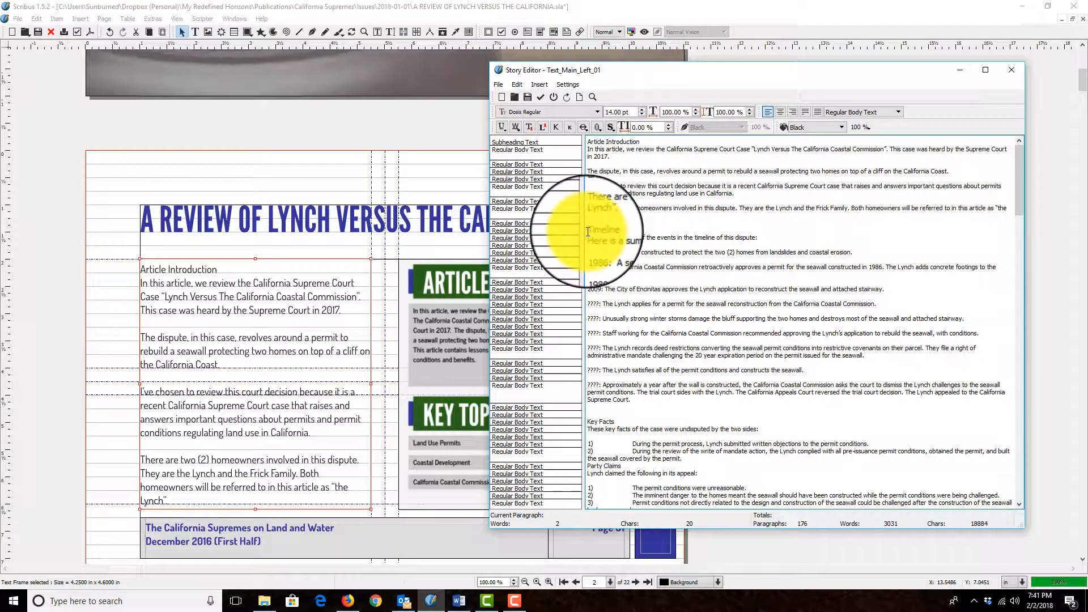
- Apply the Subheading Text style to the "Timeline" and "Key Facts" headings
left_click(610, 236)
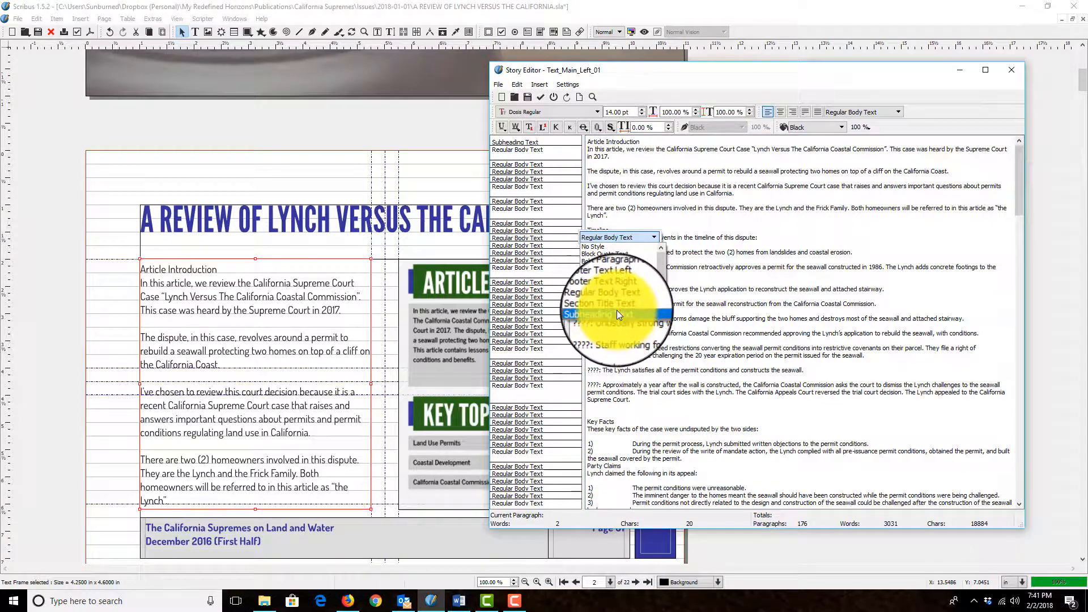
left_click(617, 311)
scroll(602, 356, "down", 3)
left_click(581, 357)
left_click(600, 363)
left_click(599, 400)
scroll(600, 340, "up", 3)
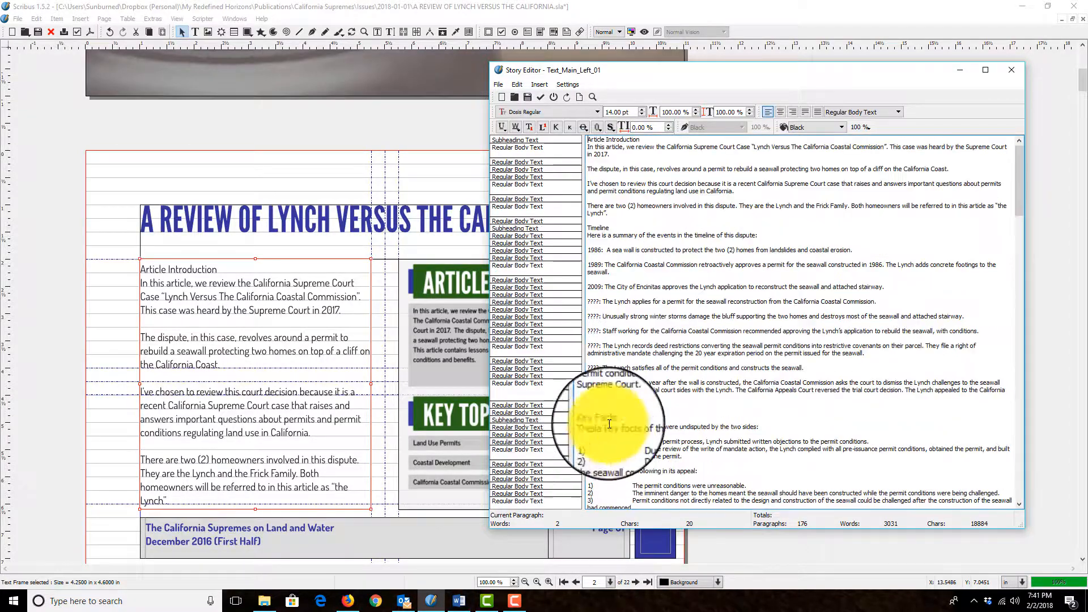
- Apply the Subheading Text style to the "A Review of the Court's Decision" heading
scroll(602, 233, "down", 9)
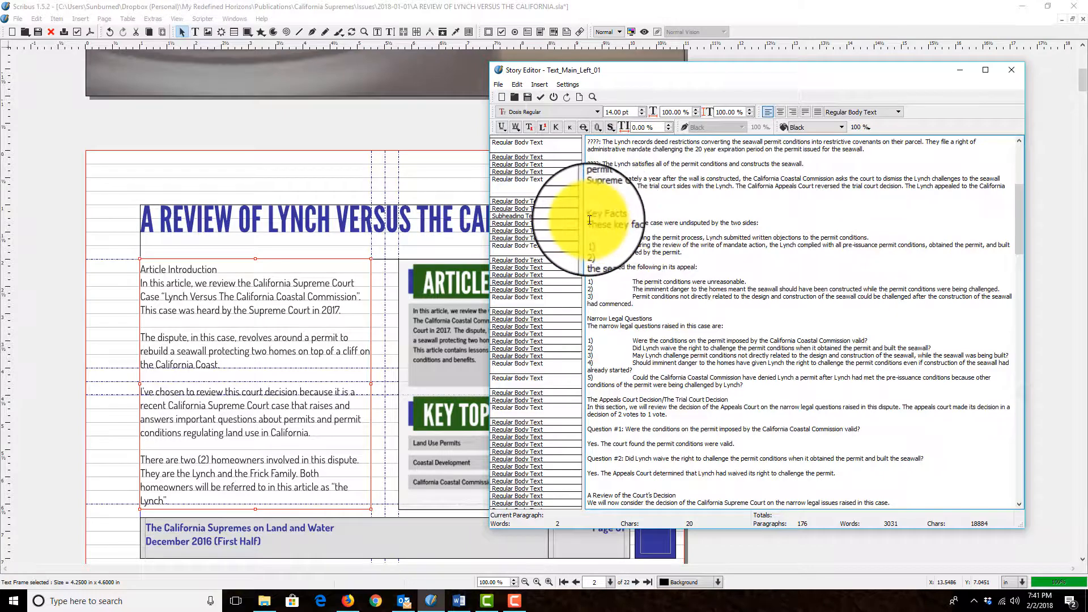
left_click(588, 219)
left_click(589, 215)
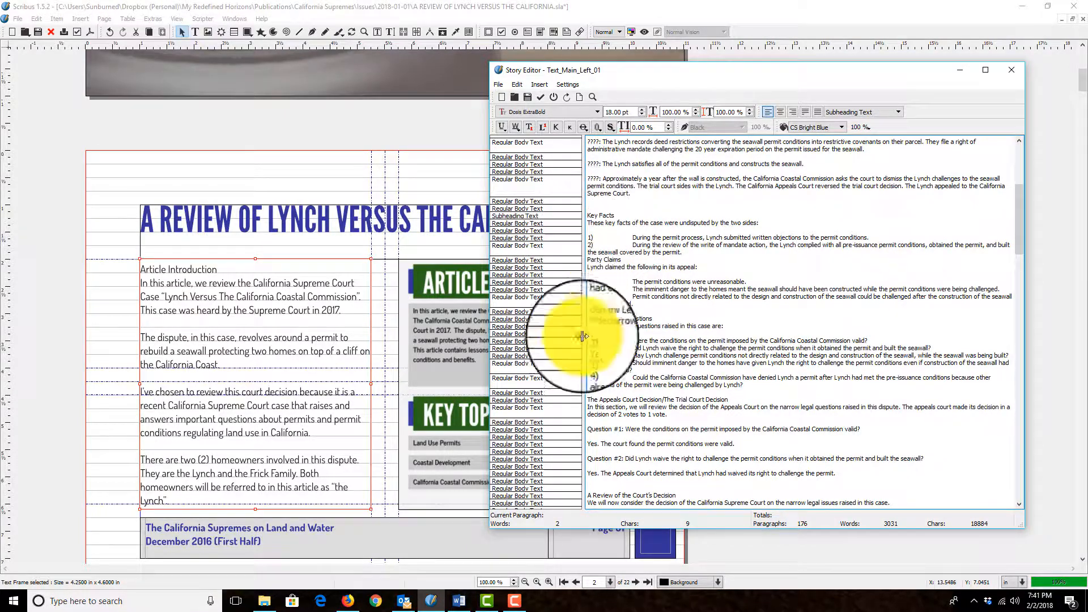
scroll(618, 431, "down", 3)
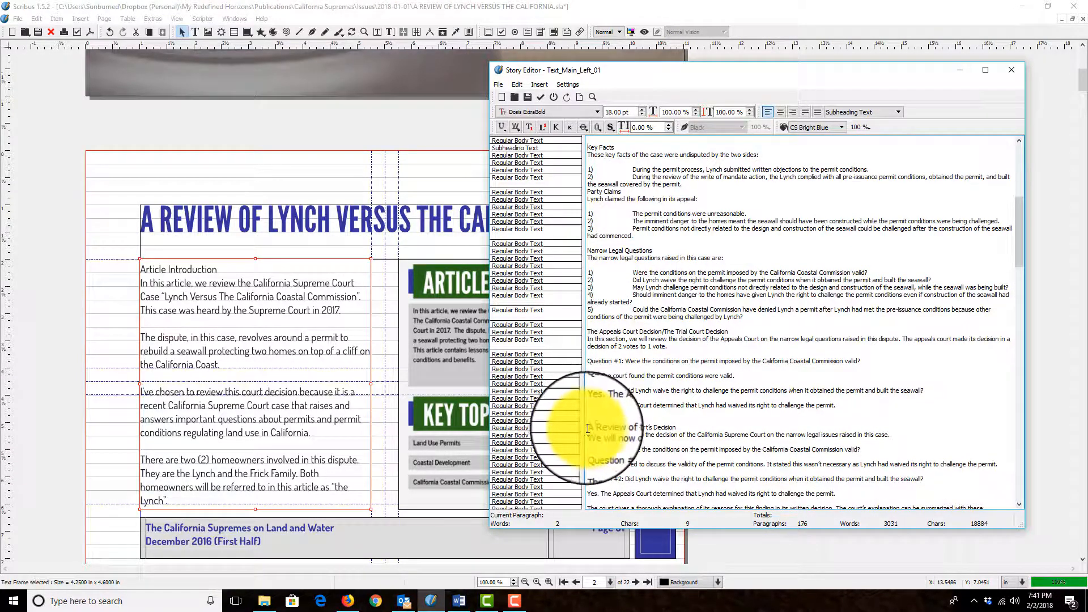
left_click(591, 437)
left_click(591, 437)
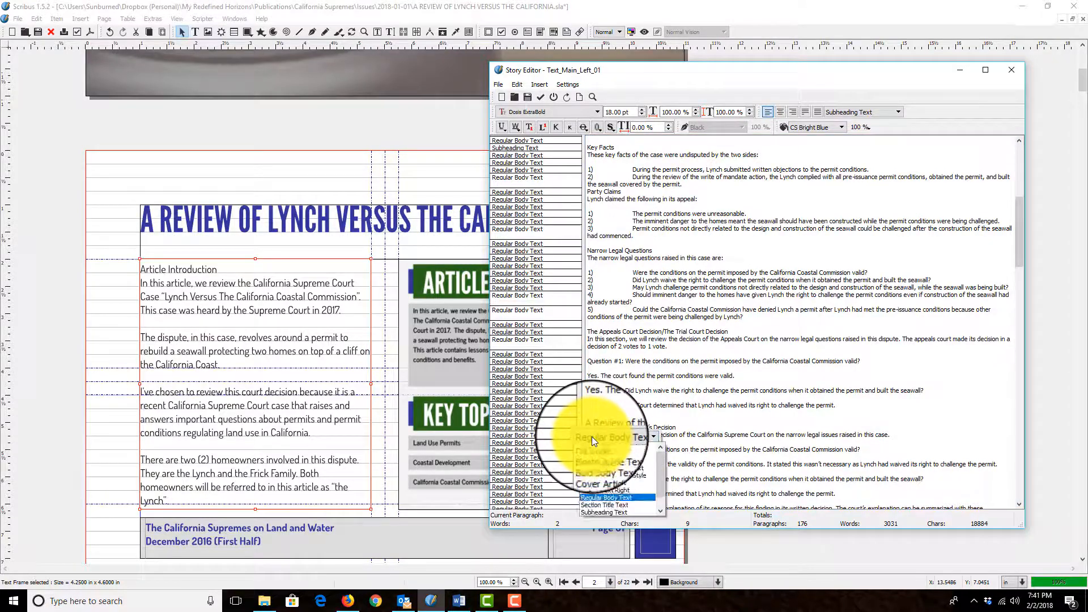
left_click(599, 514)
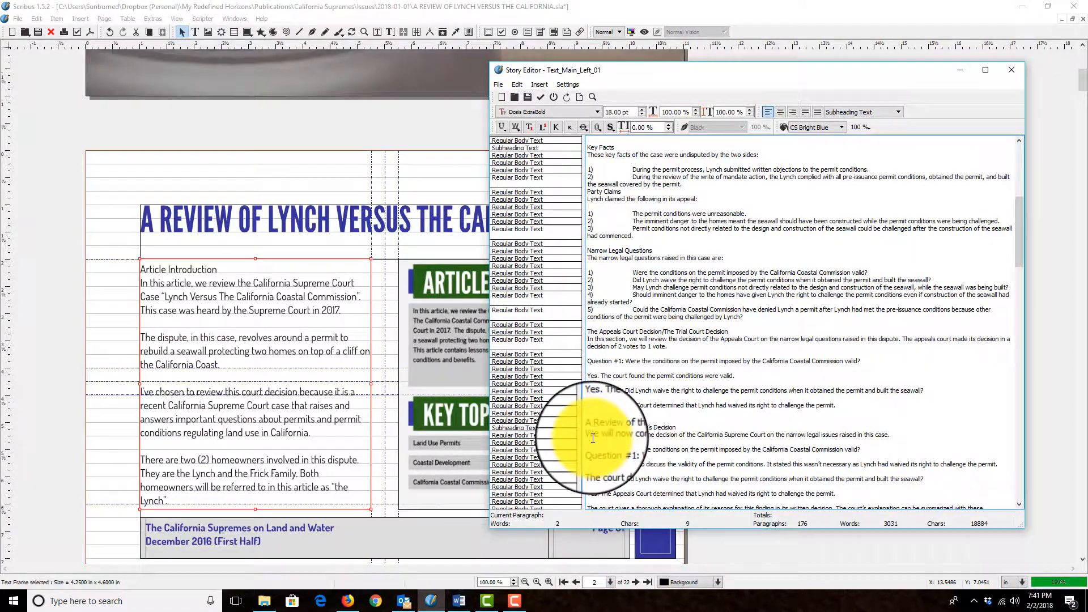
left_click(613, 443)
- Apply the Subheading Text style to the "Sidebar: Broad Legal Questions" heading
scroll(615, 423, "down", 3)
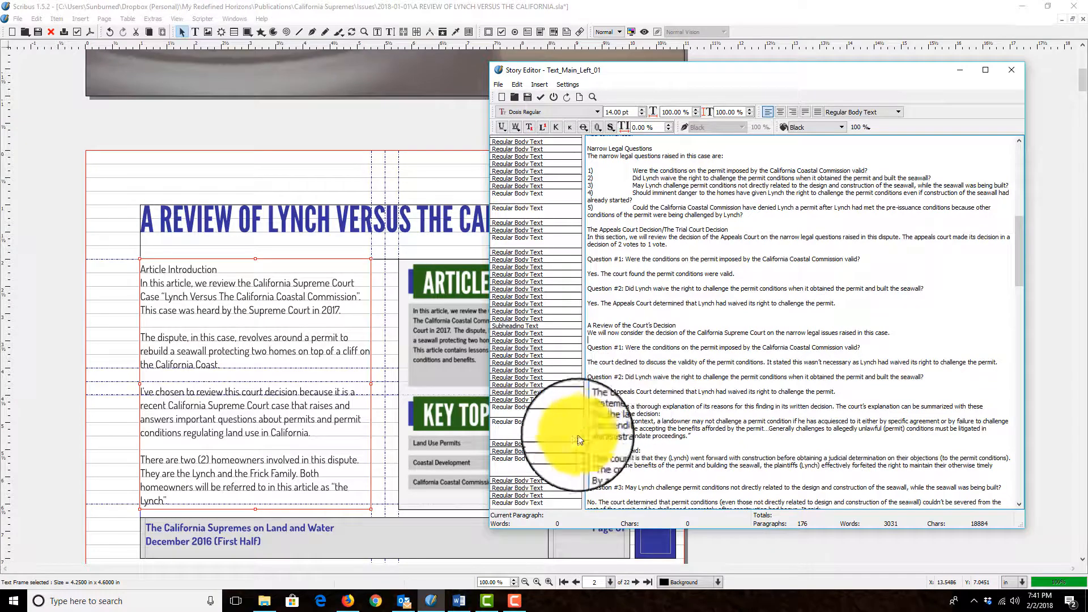
scroll(618, 436, "down", 2)
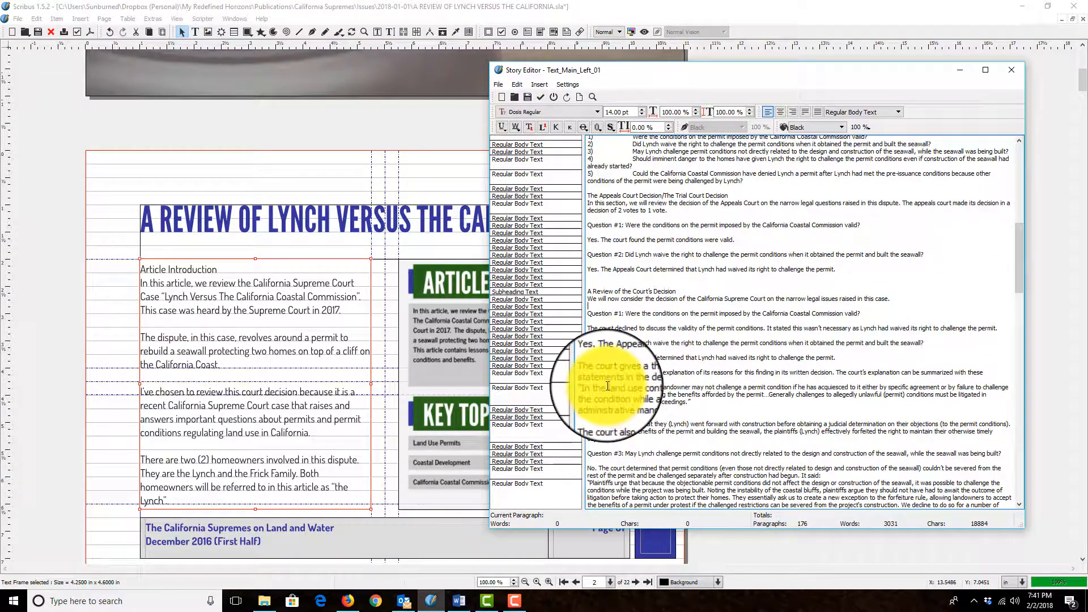
scroll(624, 385, "down", 5)
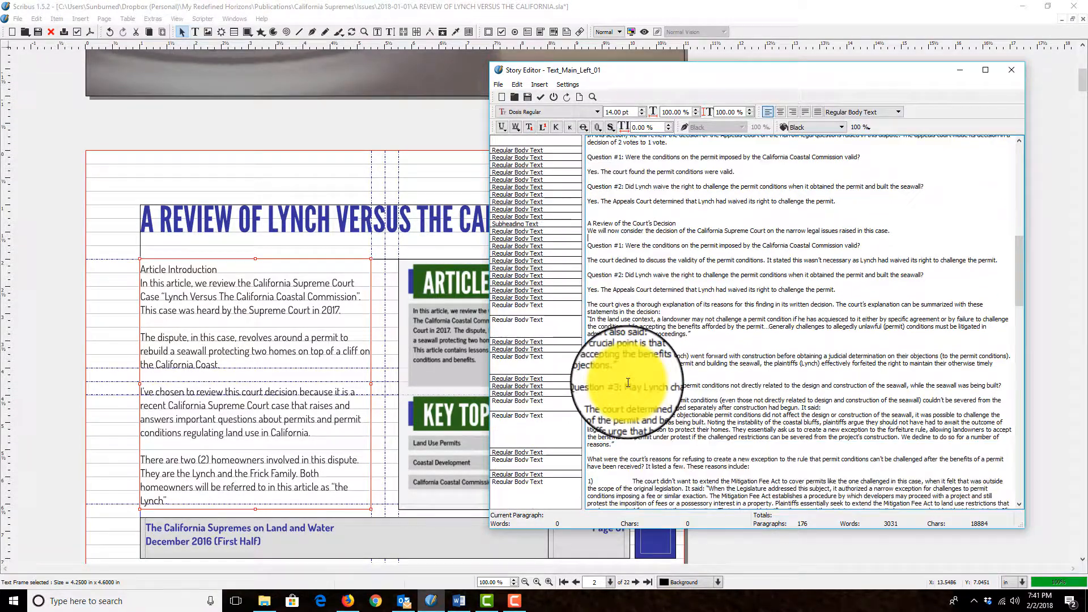
scroll(628, 383, "down", 11)
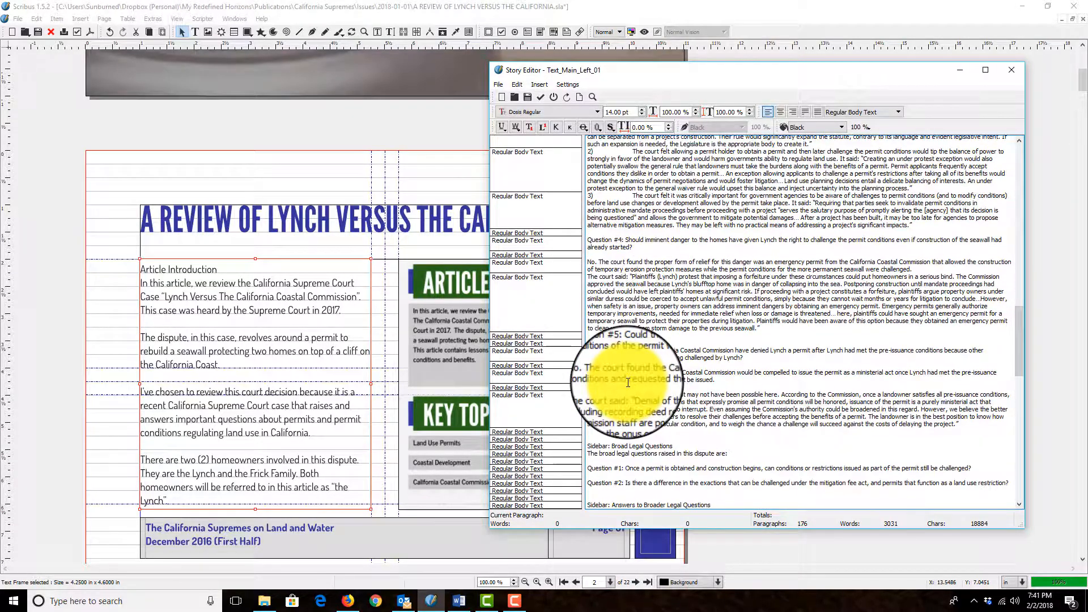
scroll(628, 383, "down", 1)
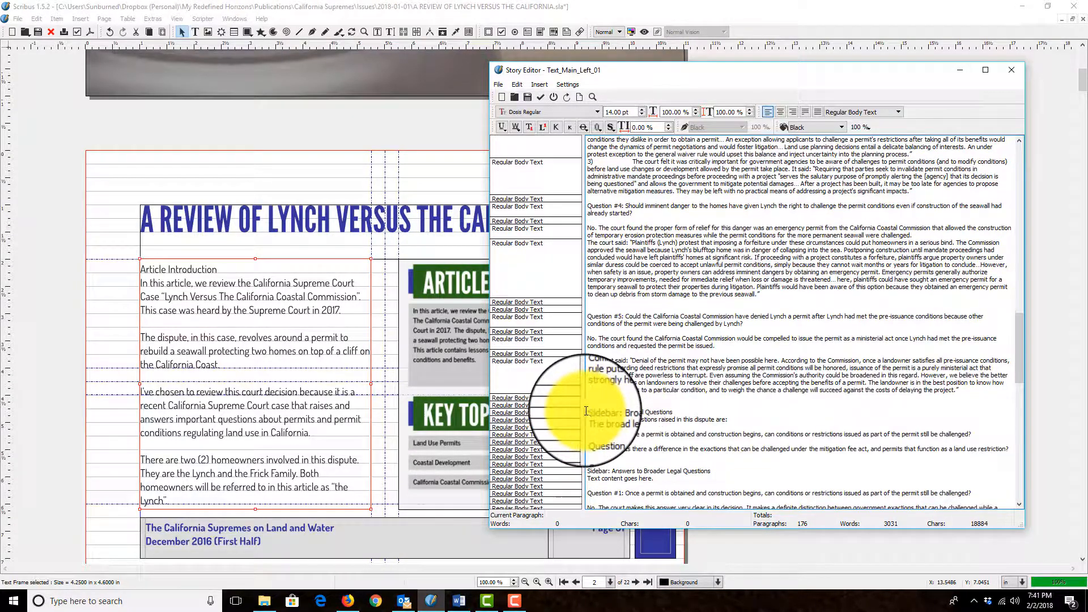
left_click(590, 412)
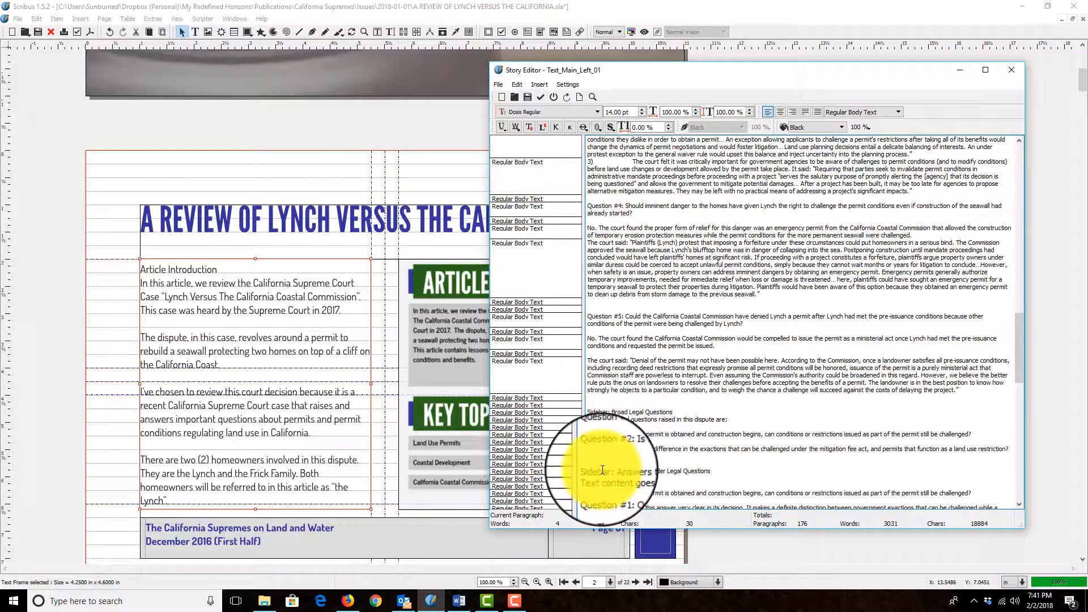
left_click(576, 412)
left_click(590, 419)
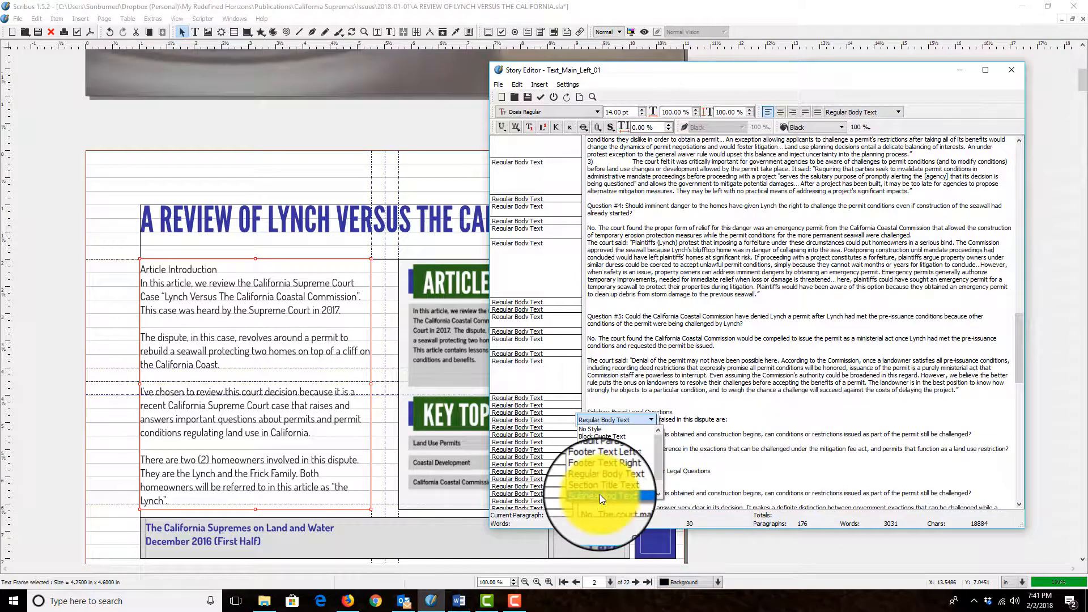
left_click(600, 495)
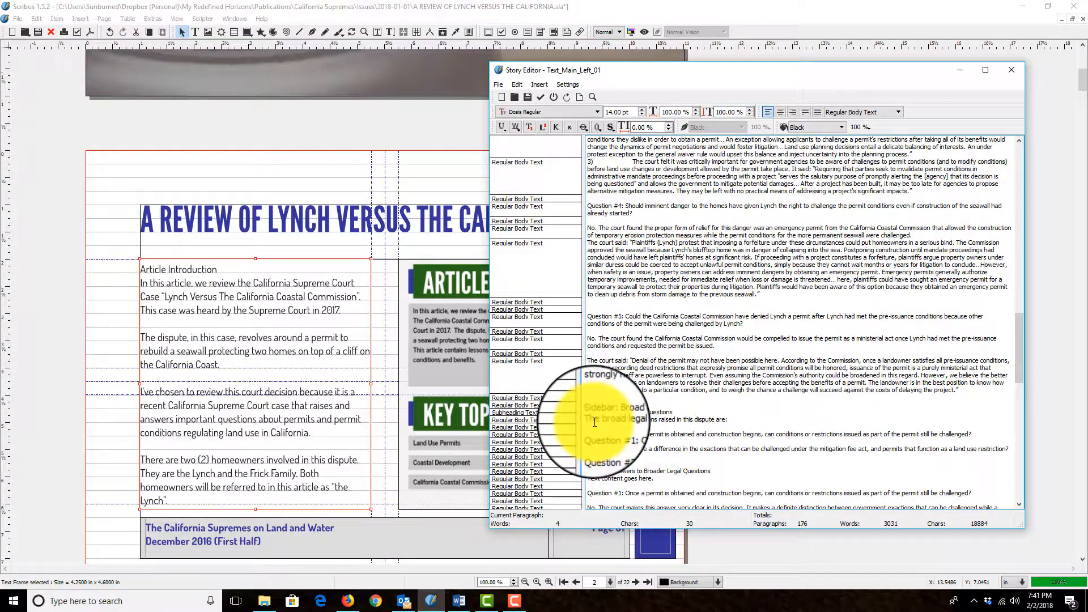
- Apply the Subheading Text style to the "Sidebar: Answers to Broader Legal Questions" heading
scroll(619, 413, "down", 3)
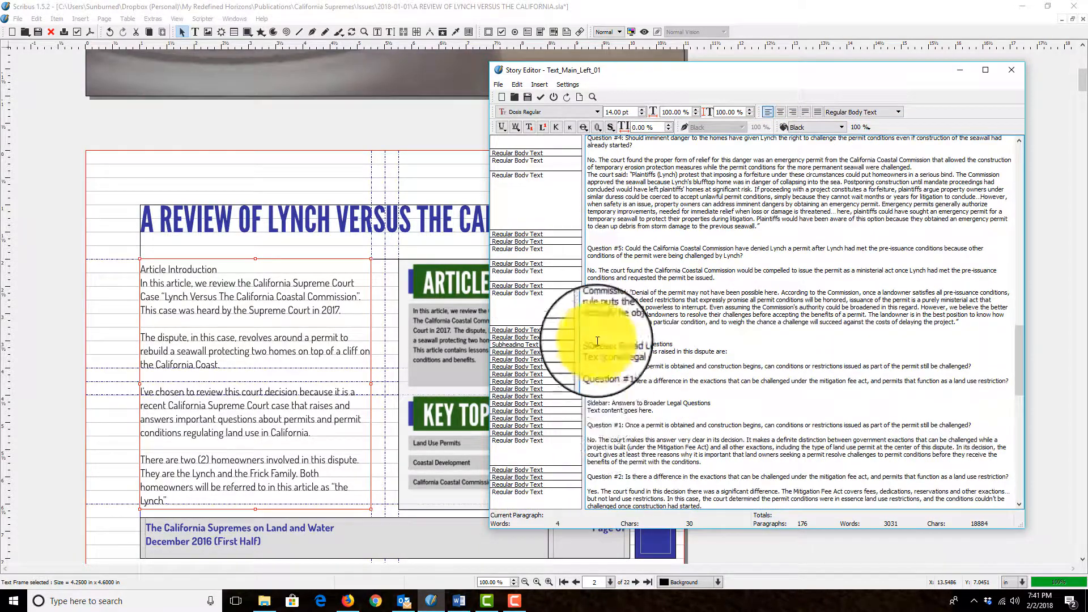
left_click(588, 404)
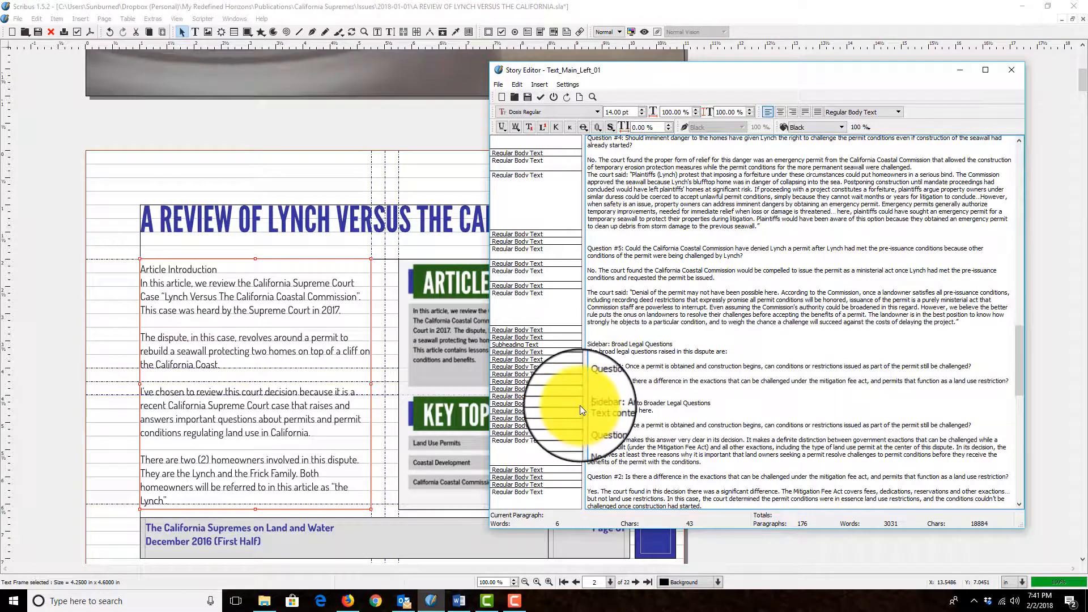
left_click(580, 406)
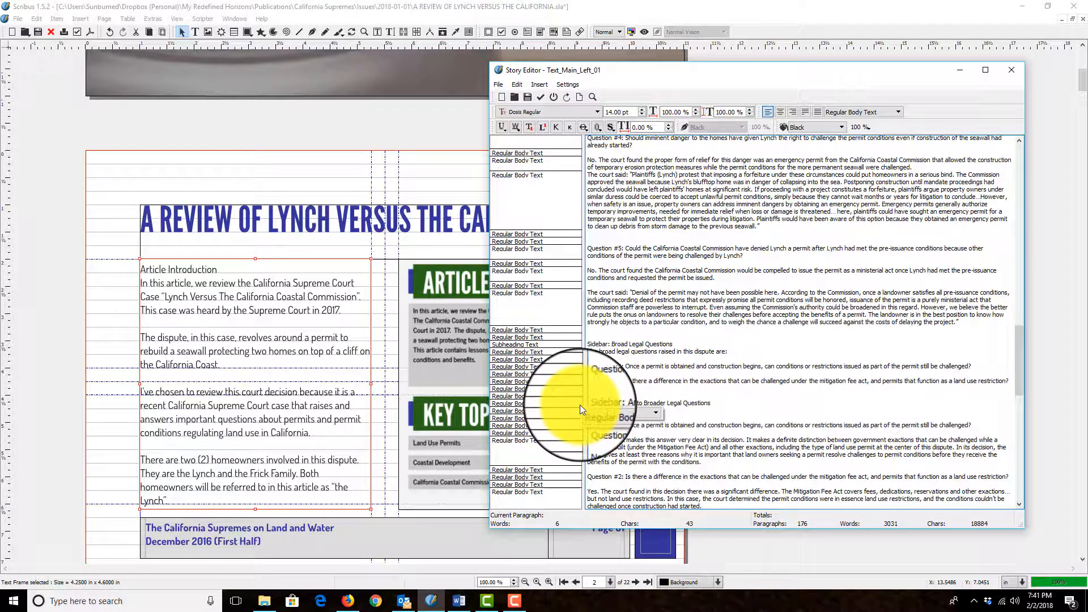
left_click(594, 414)
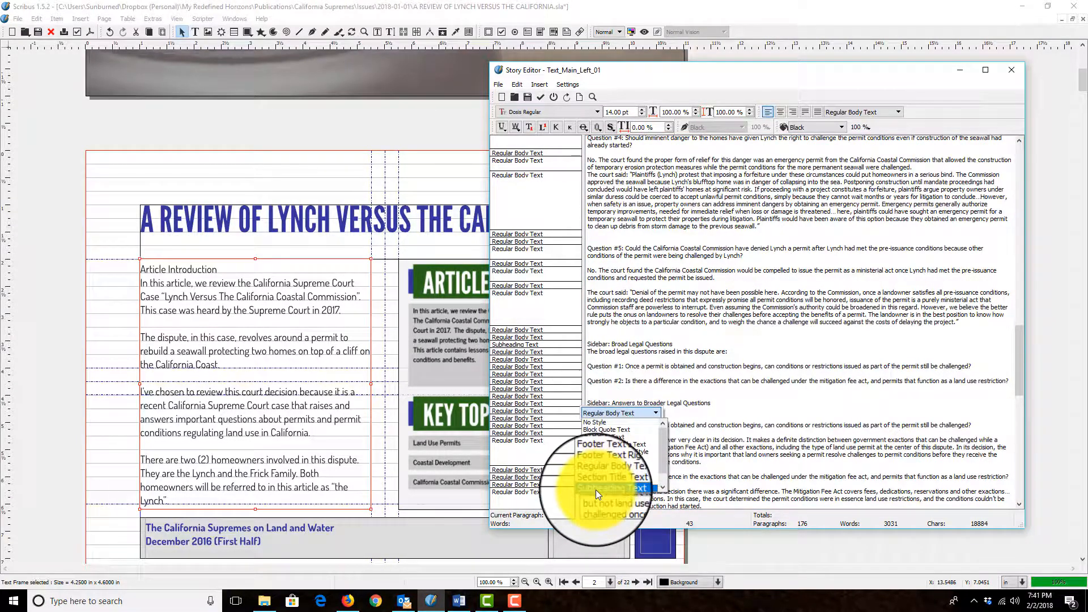
left_click(597, 490)
- Apply the Subheading Text style to the "Lessons" heading
scroll(612, 416, "down", 2)
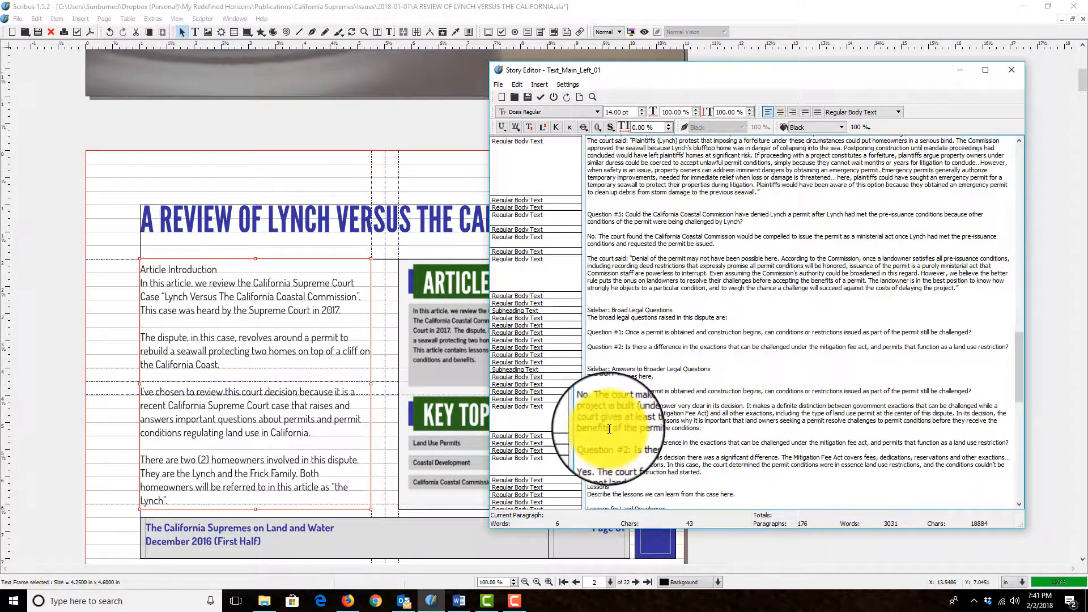
scroll(599, 448, "down", 2)
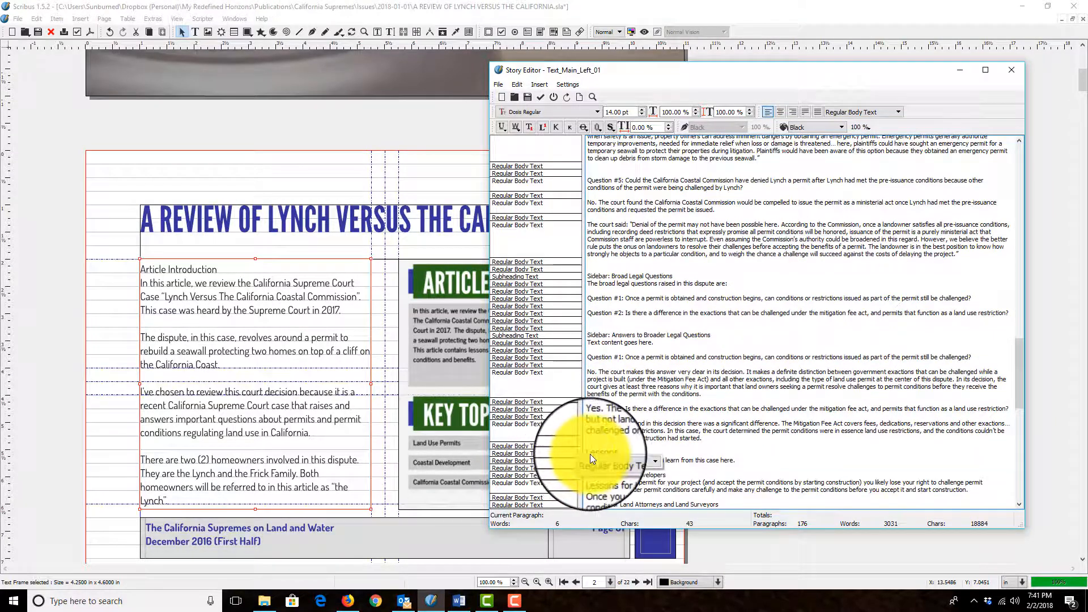
left_click(598, 458)
left_click(600, 538)
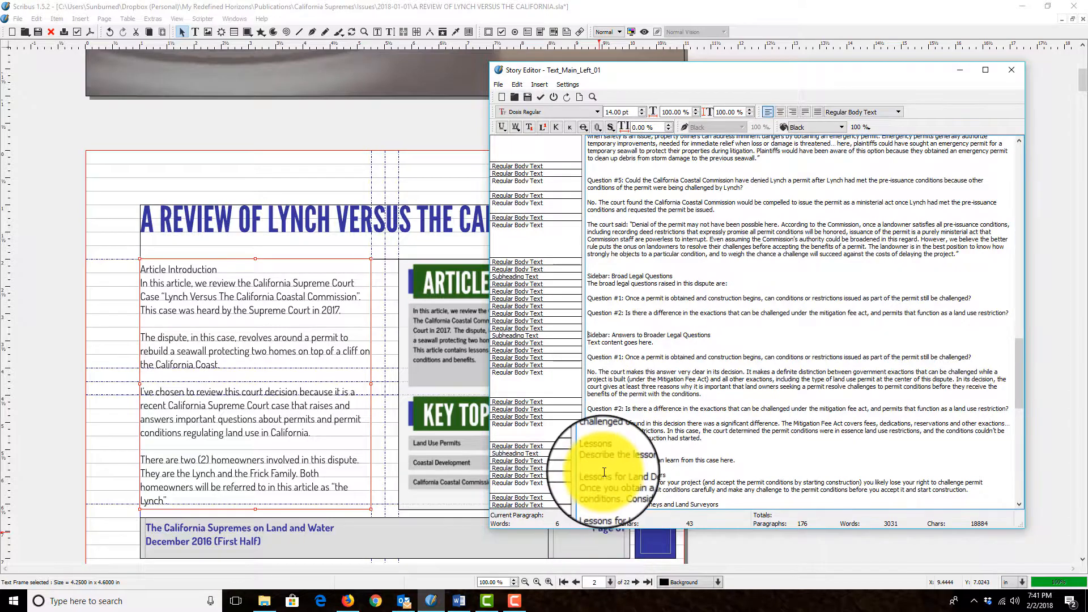
- Try the Subheading Text style on the "Lessons for Land Attorneys and Land Surveyors" heading and restore it to Regular Body Text
scroll(601, 487, "down", 3)
left_click(562, 401)
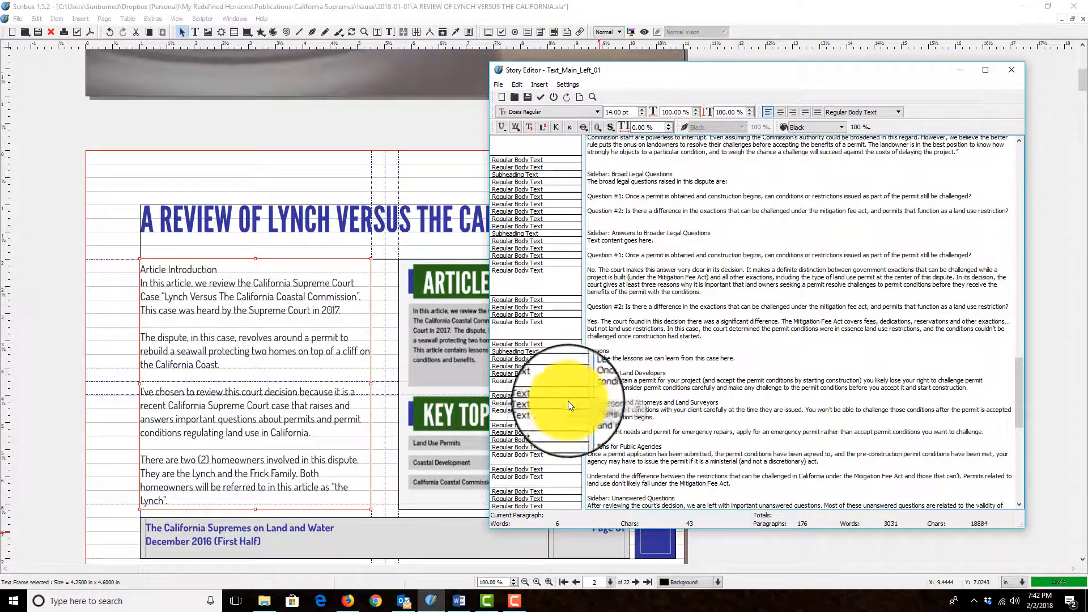
left_click(593, 481)
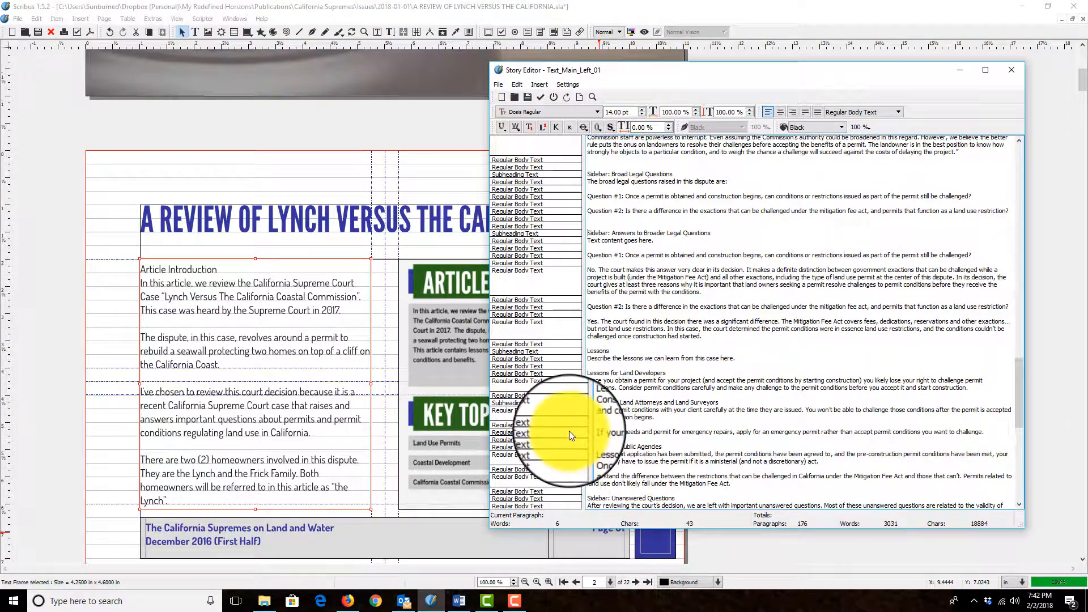
left_click(579, 374)
left_click(576, 400)
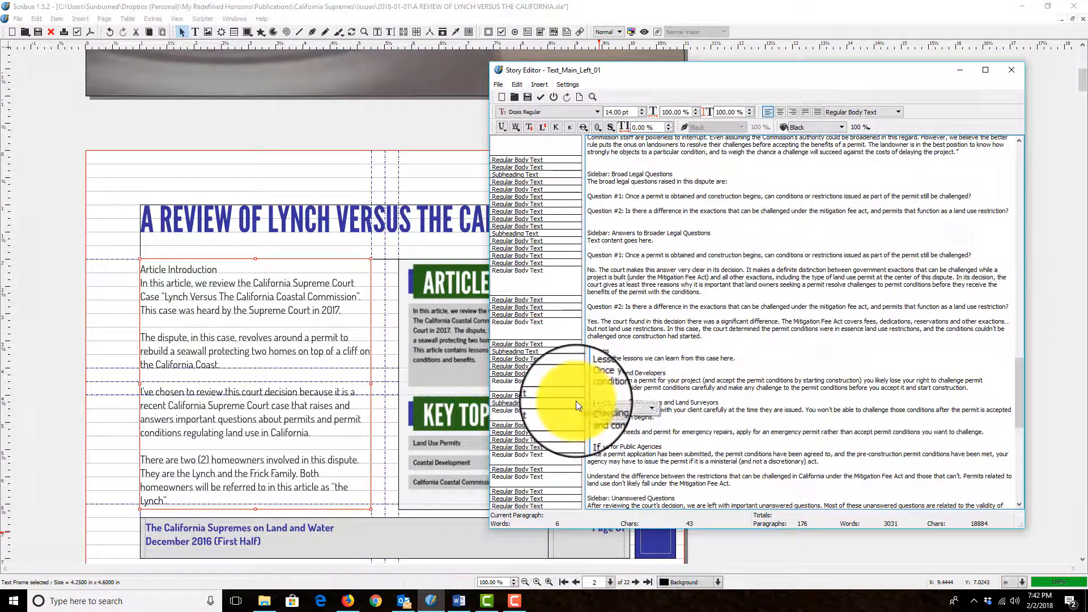
left_click(593, 411)
left_click(597, 482)
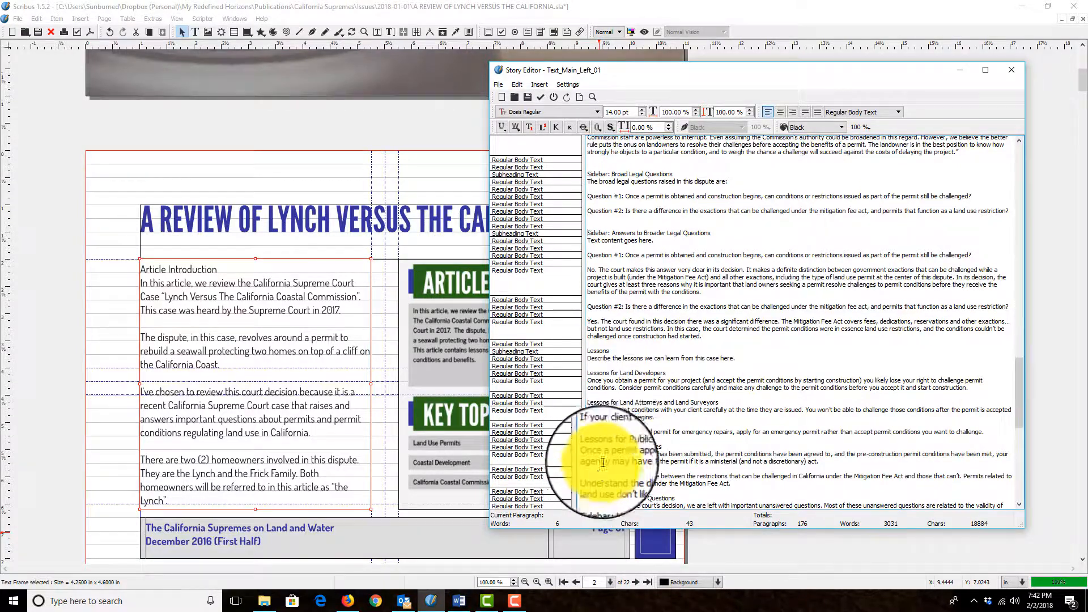
- Apply the Subheading Text style to the "Sidebar: Unanswered Questions" heading
scroll(601, 397, "down", 5)
scroll(603, 386, "down", 1)
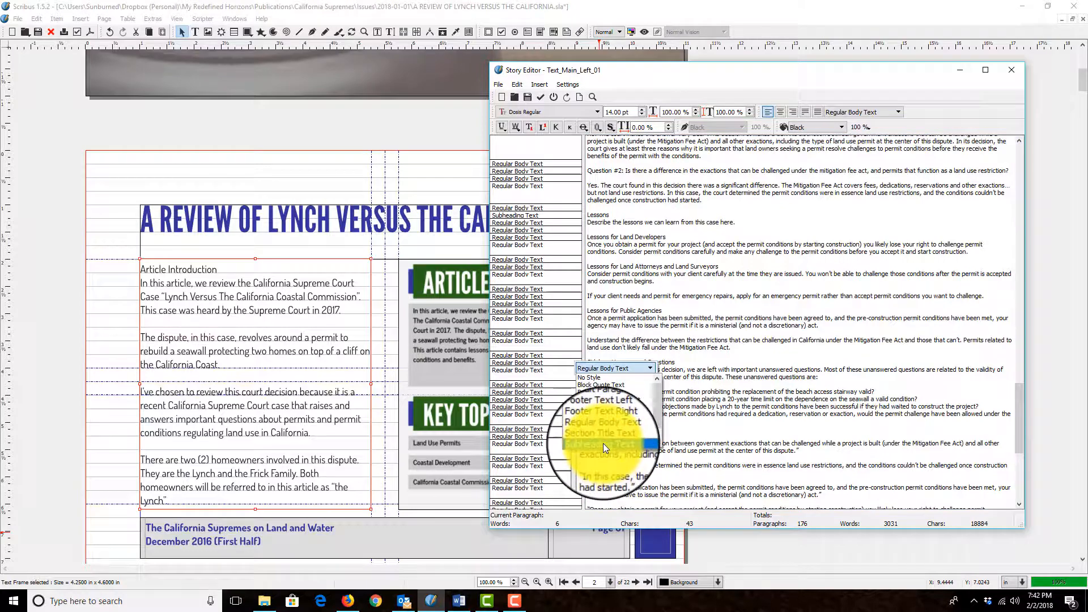
scroll(603, 443, "up", 1)
- Delete the "Block Quotes" heading with all its quotations and the surplus blank lines left before "Sidebar: The Permit Conditions"
scroll(619, 384, "down", 8)
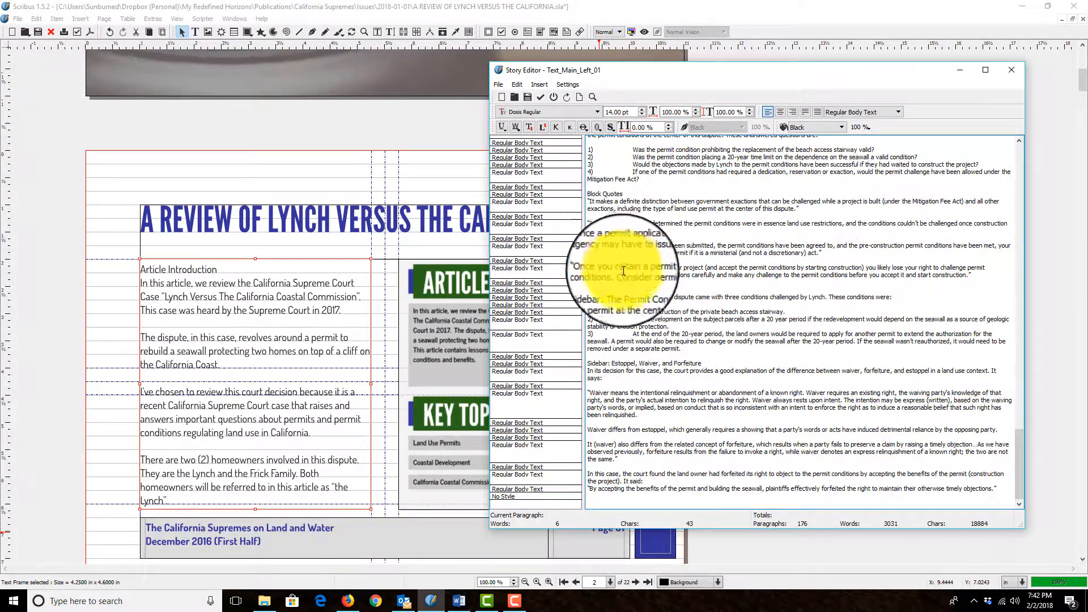
scroll(623, 267, "up", 1)
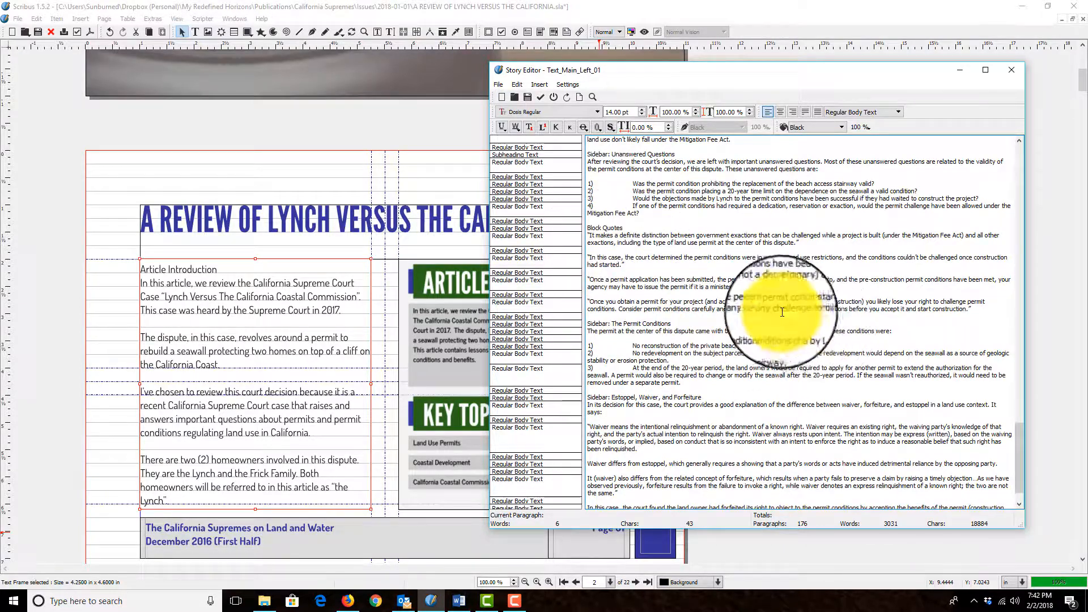
left_click_drag(985, 308, 627, 224)
key("Delete")
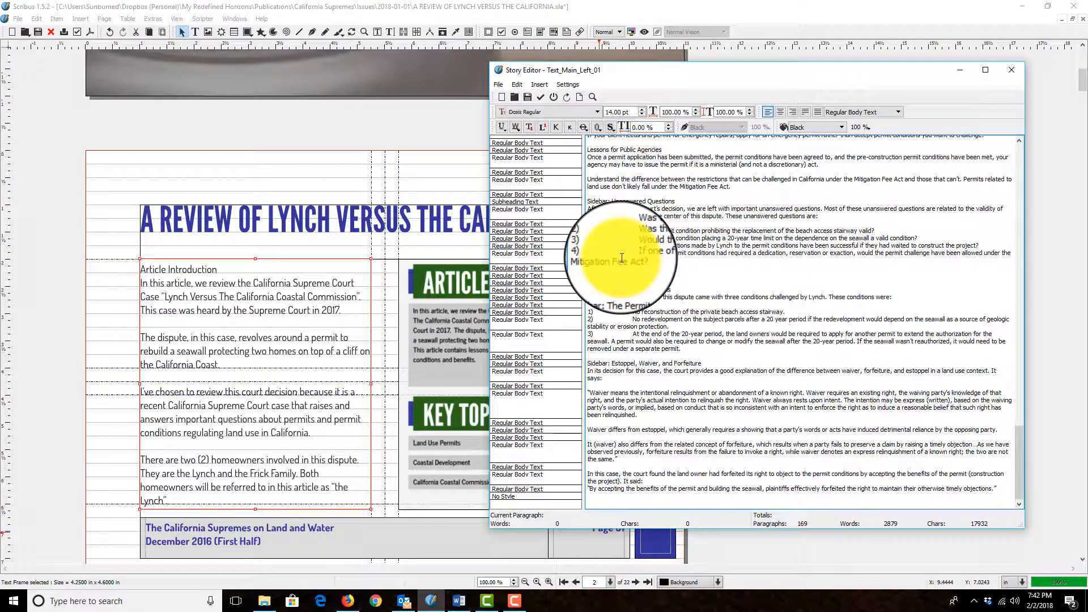
key("Delete")
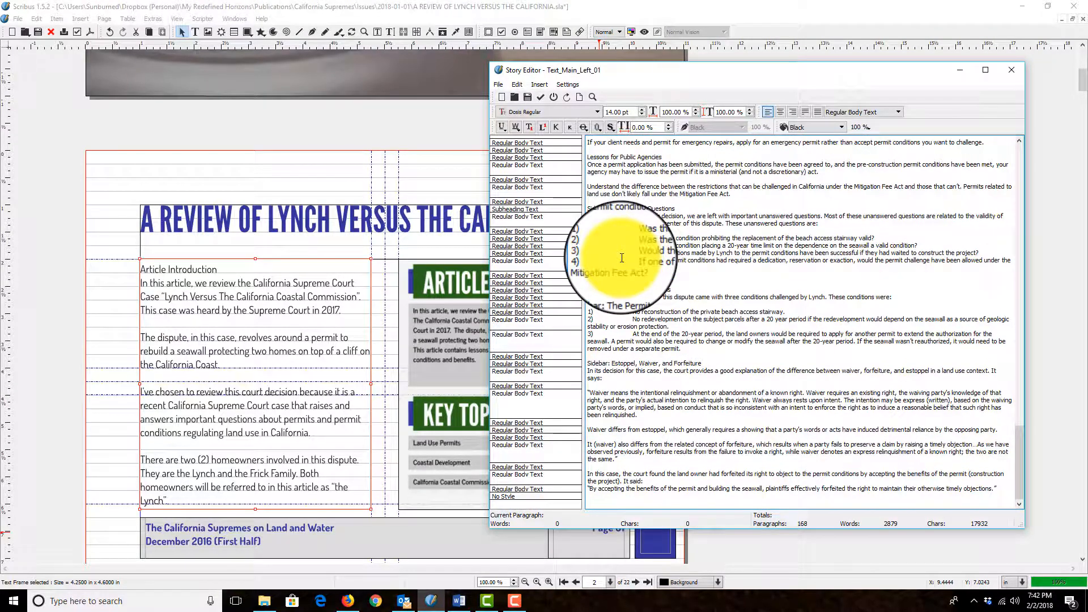
key("Delete")
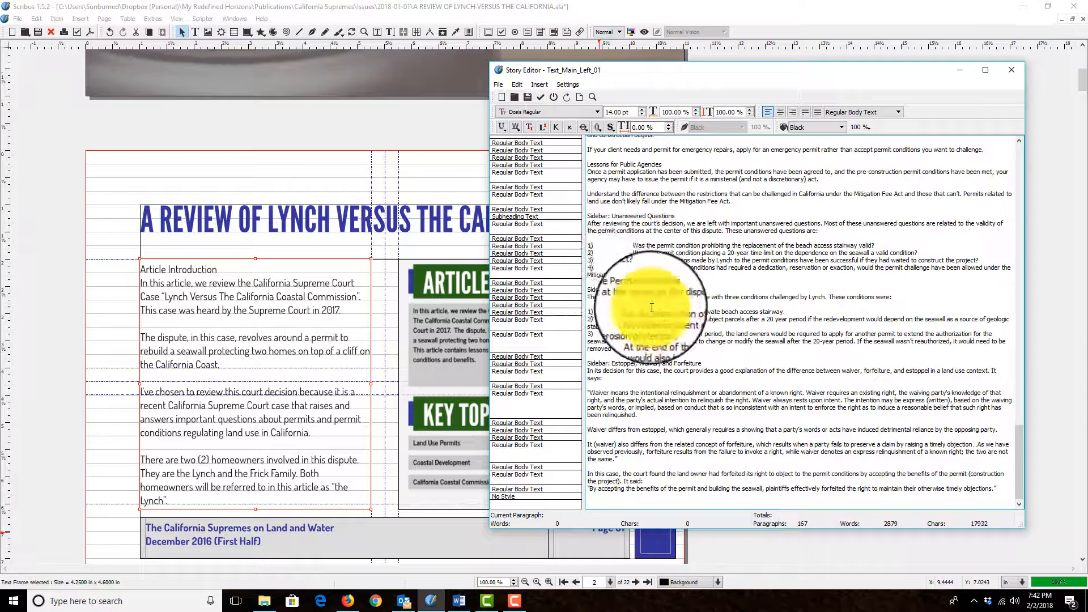
- Remove the "Sidebar:" prefix from the "The Permit Conditions" heading and apply the Subheading Text style to it
double_click(598, 289)
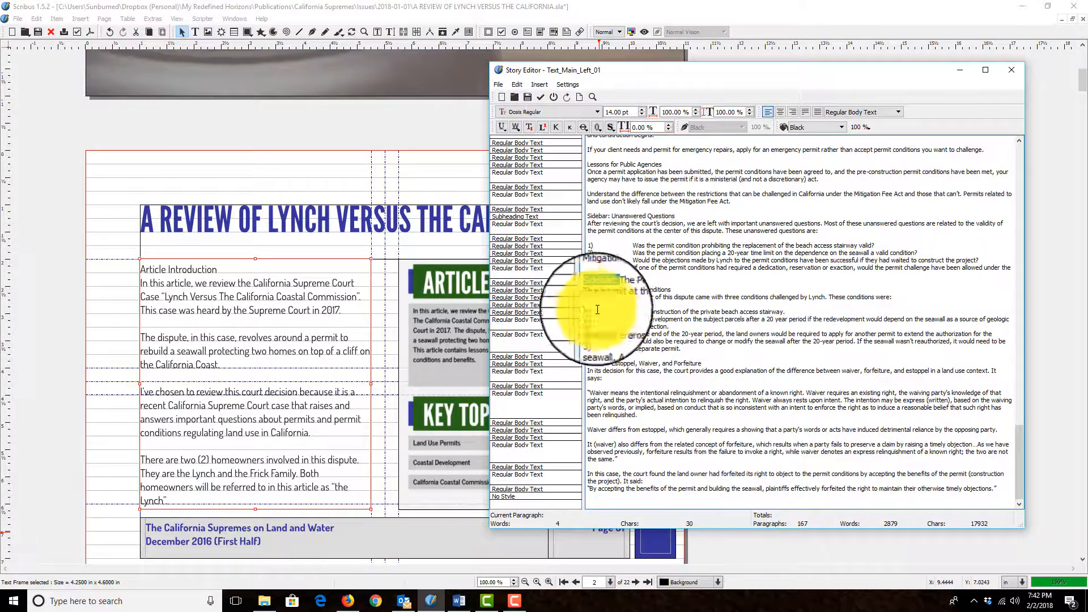
left_click(562, 289)
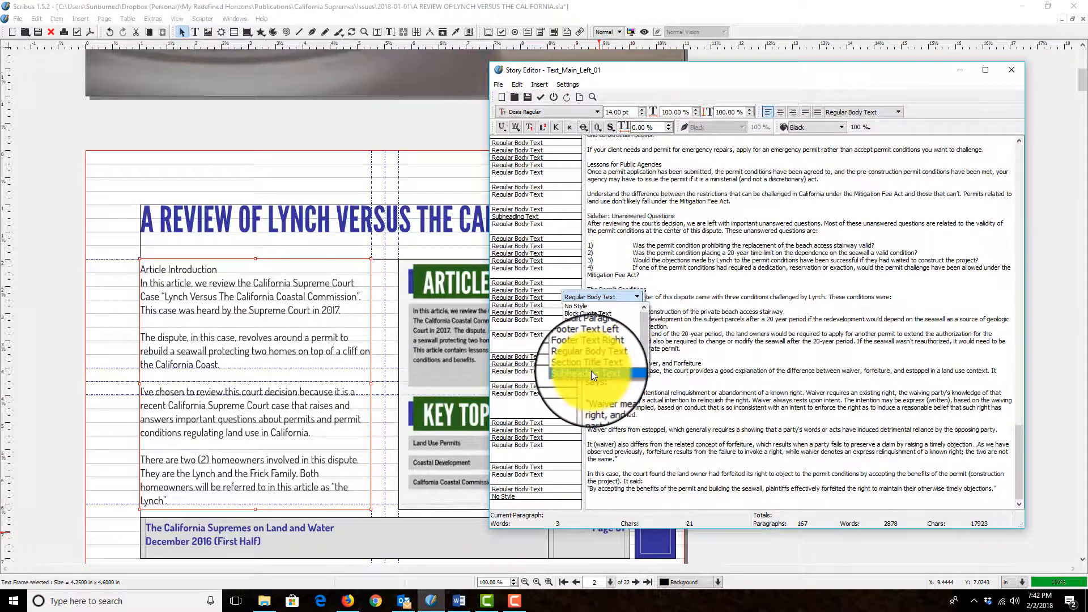
left_click(590, 371)
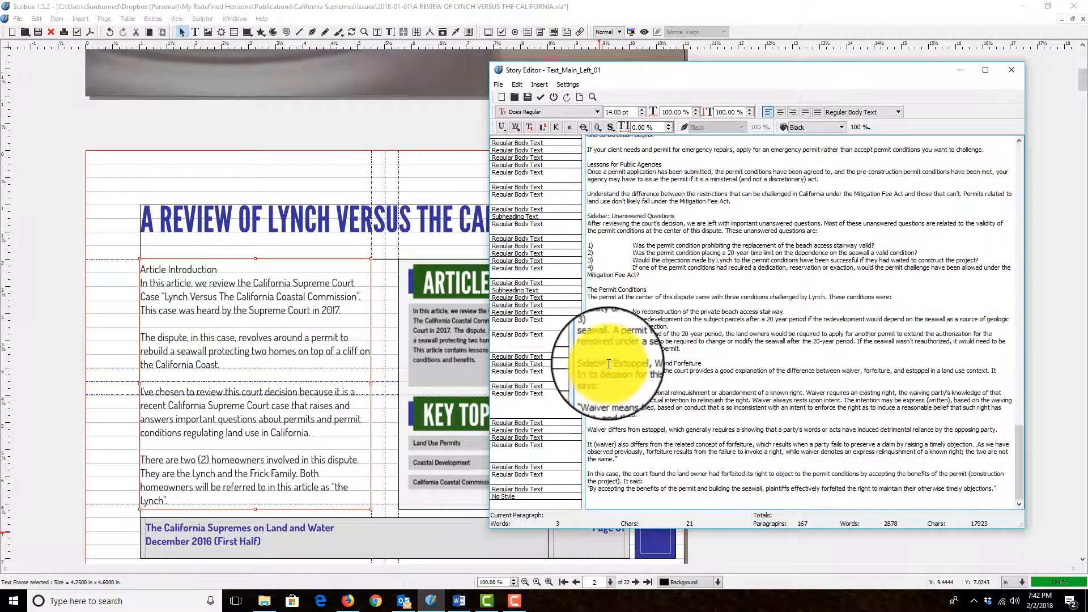
- Remove the "Sidebar:" prefix from the "Estoppel, Waiver, and Forfeiture" heading and style it as Subheading Text
left_click_drag(610, 364, 561, 371)
key("Delete")
key("Delete")
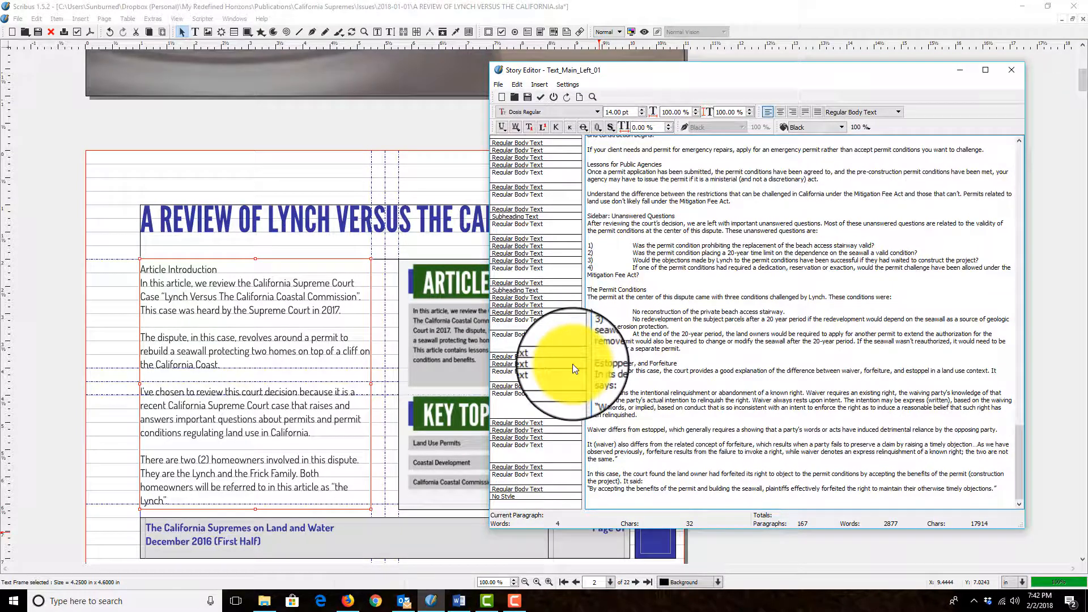
left_click(573, 365)
left_click(596, 369)
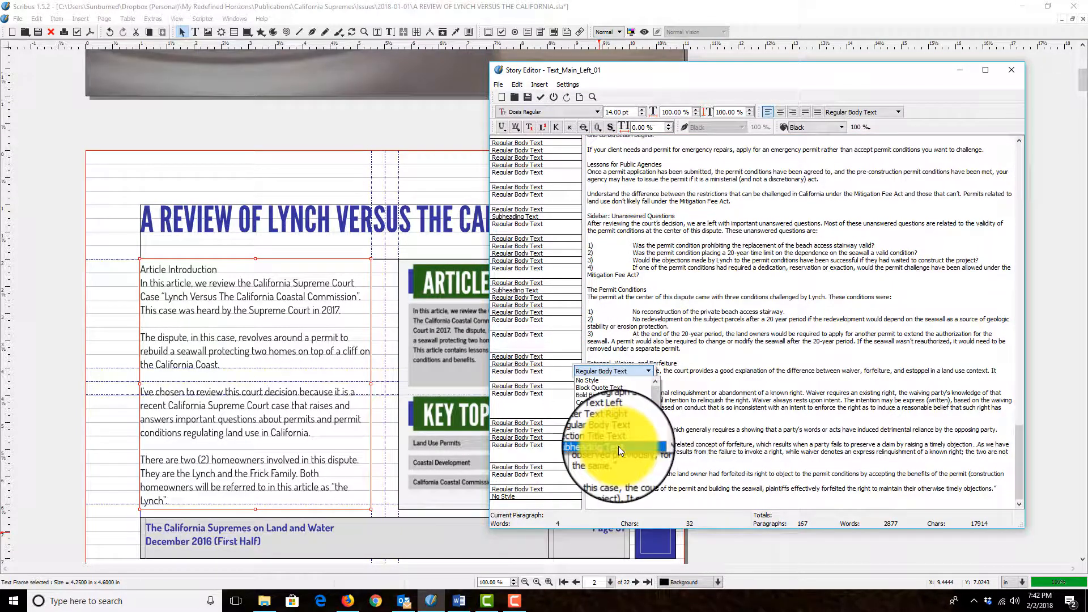
left_click(618, 447)
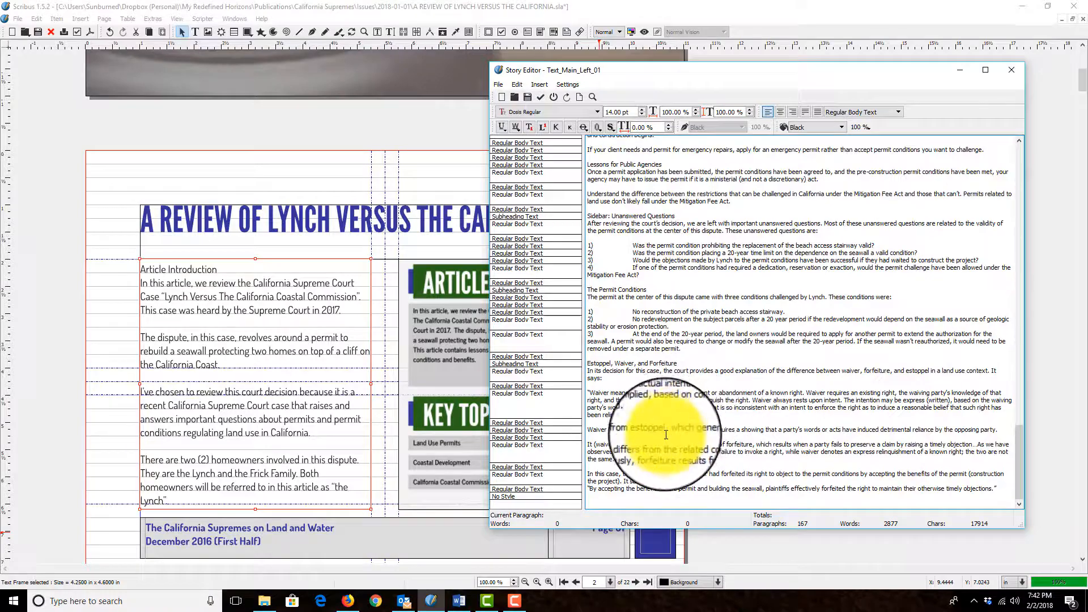
- Commit the edited story to the text frame and close the Story Editor
scroll(667, 443, "down", 12)
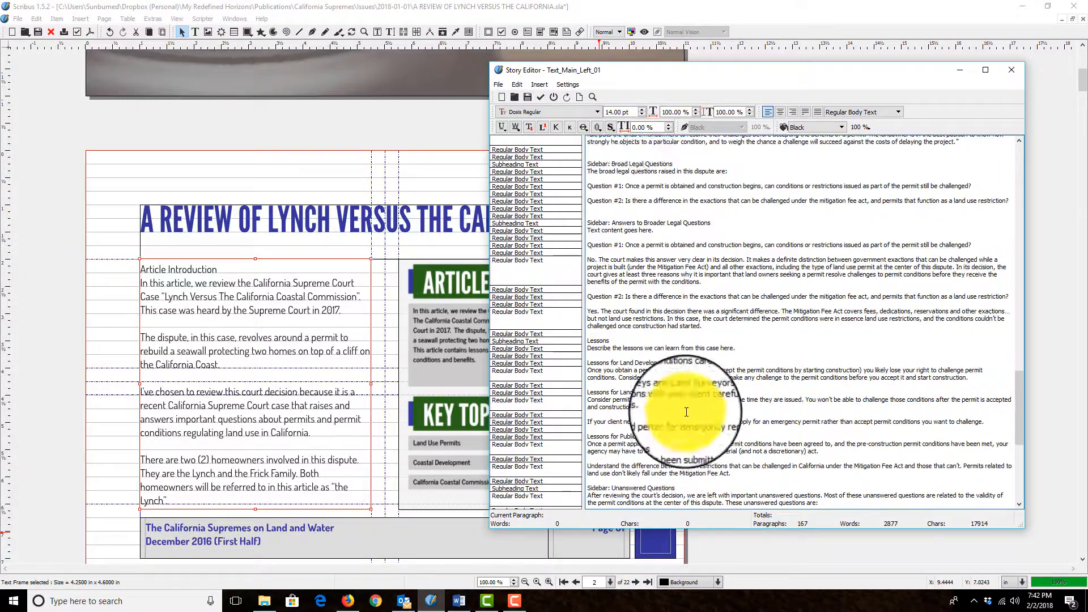
scroll(620, 280, "up", 10)
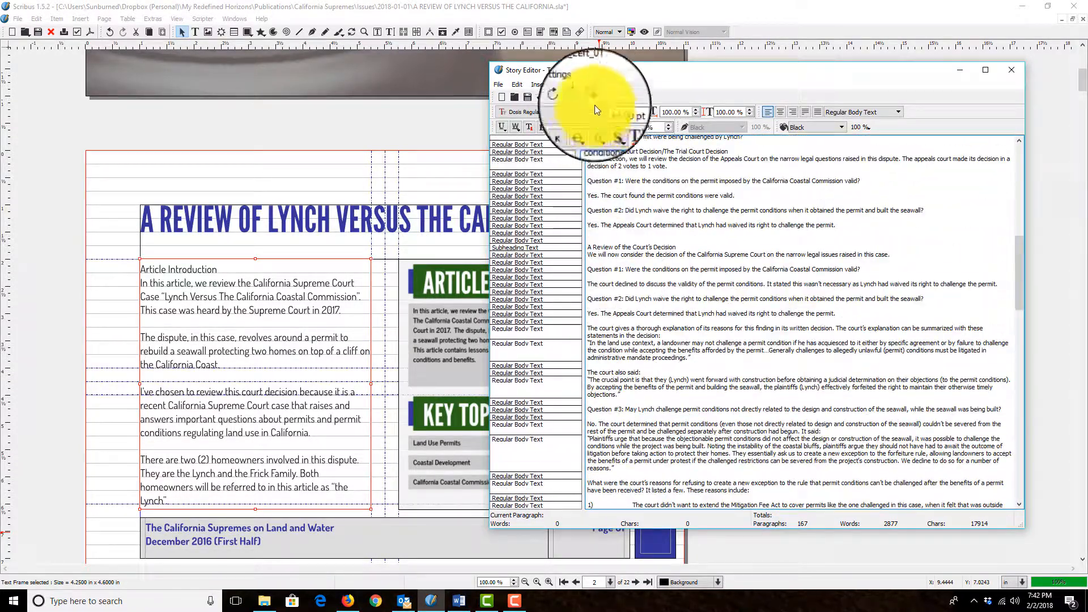
left_click(538, 98)
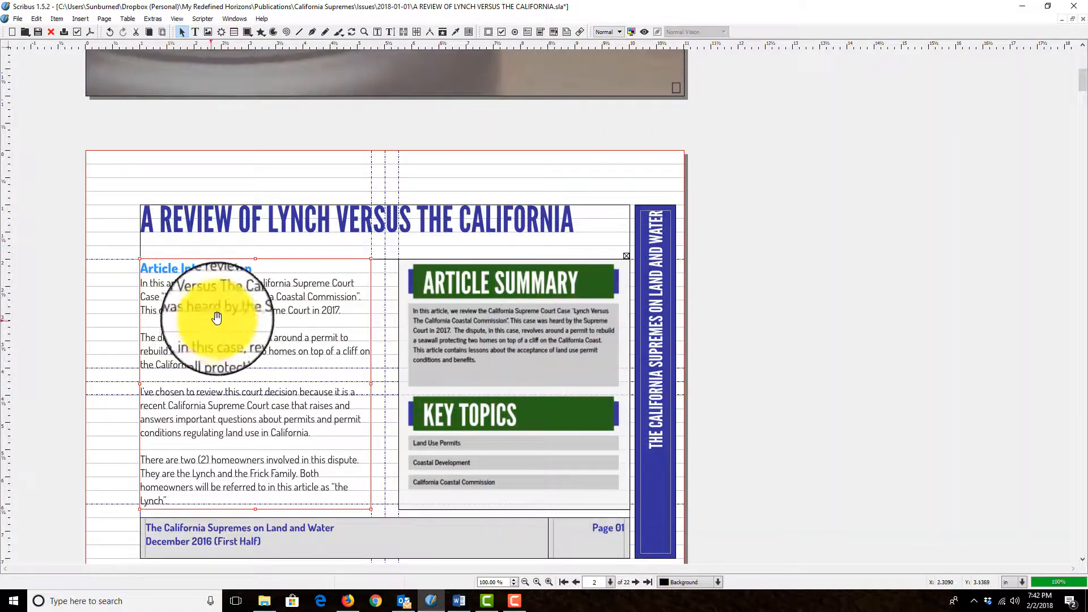
- Examine the section headings and text flow across the article's pages through page 14, returning to page 13
scroll(205, 302, "down", 7)
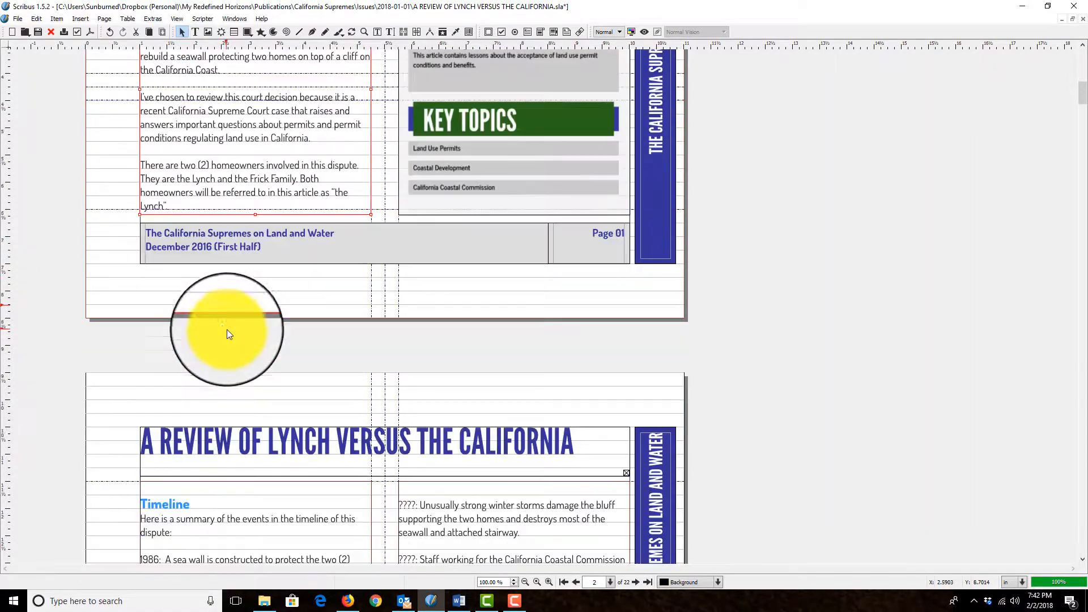
scroll(229, 340, "down", 8)
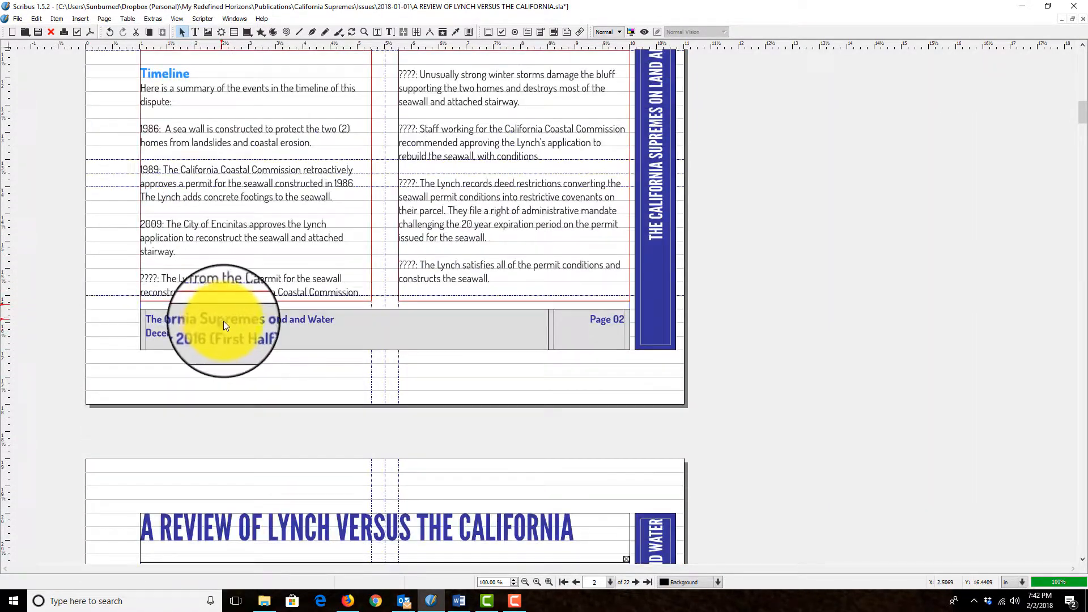
scroll(226, 329, "down", 5)
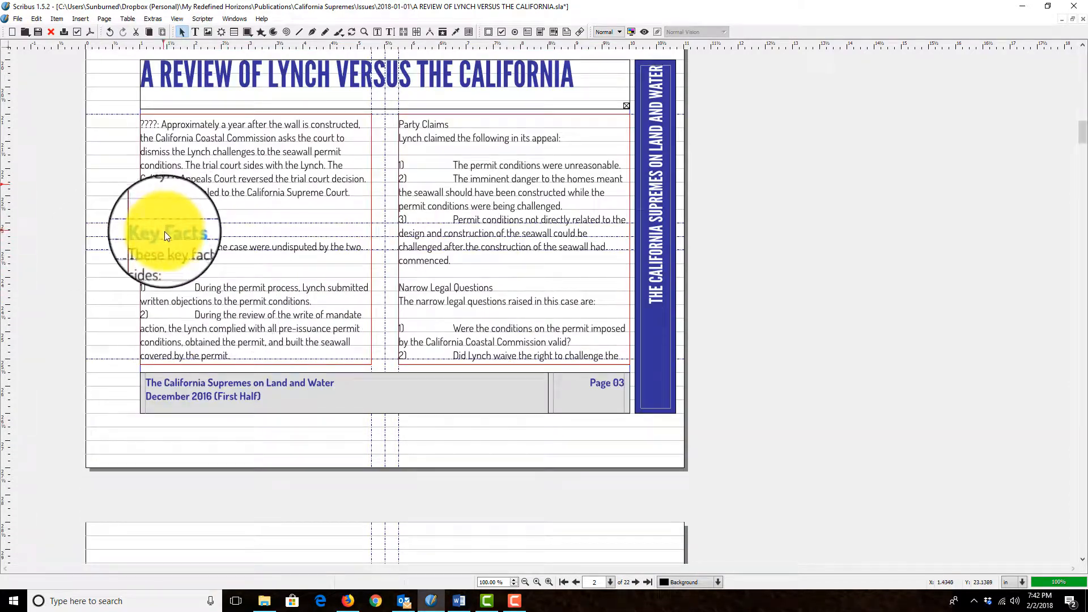
scroll(266, 268, "down", 10)
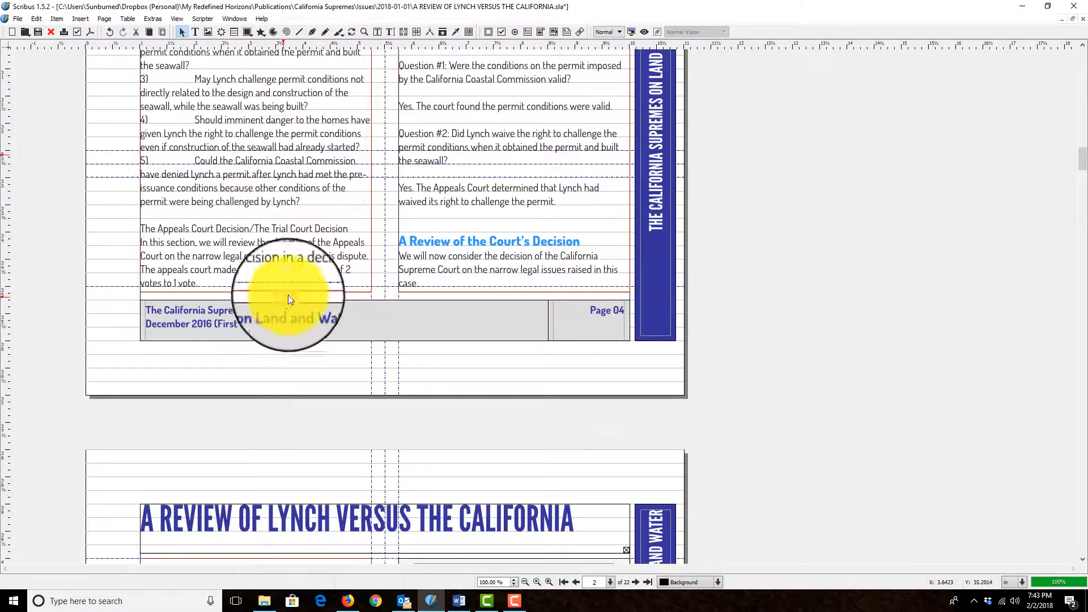
scroll(561, 266, "down", 17)
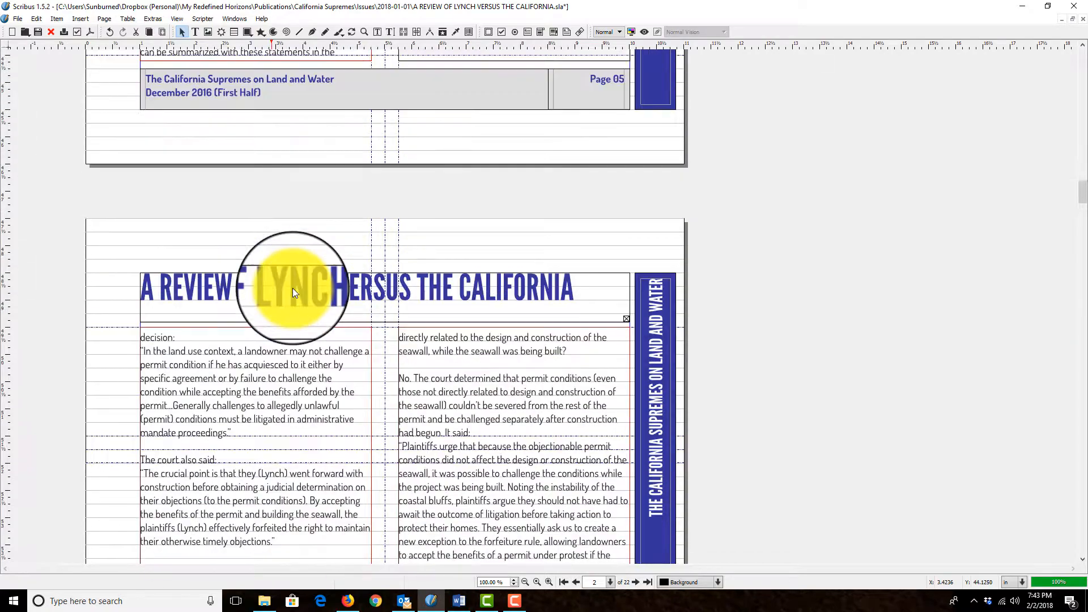
scroll(295, 288, "down", 6)
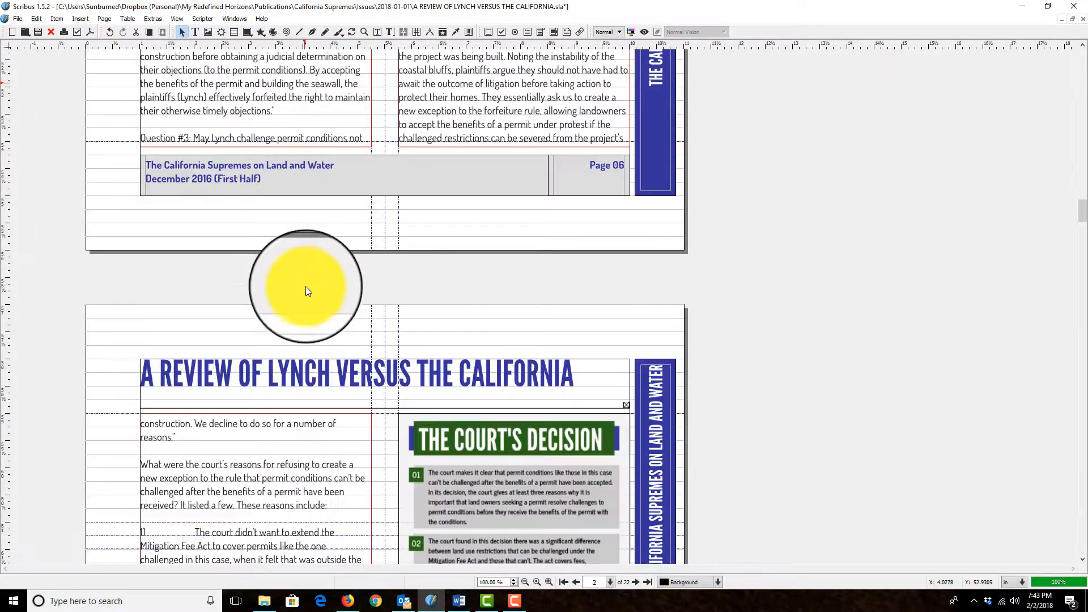
scroll(307, 286, "down", 13)
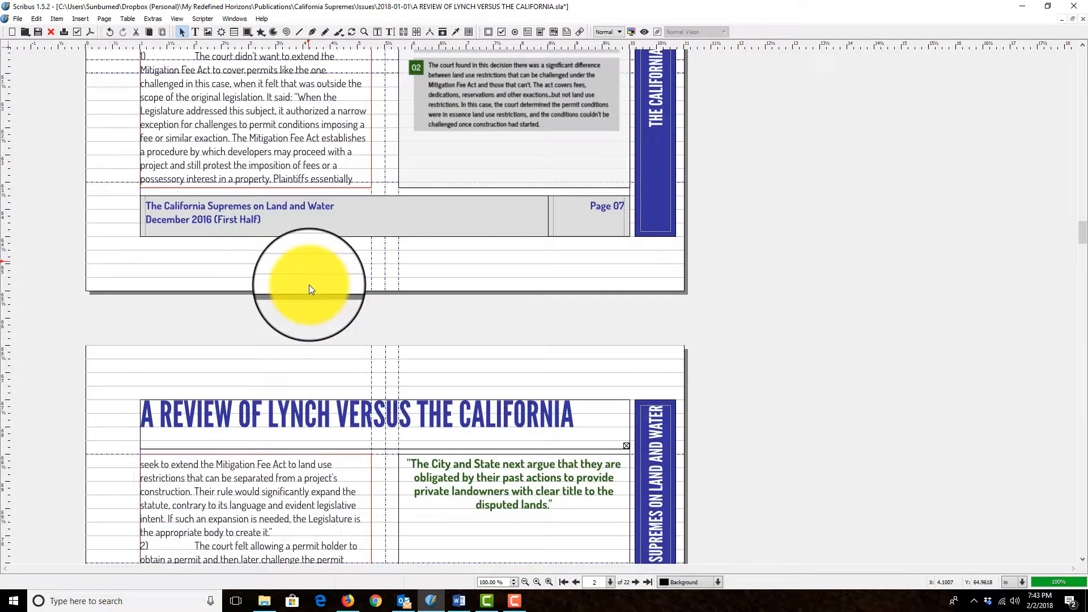
scroll(310, 289, "down", 13)
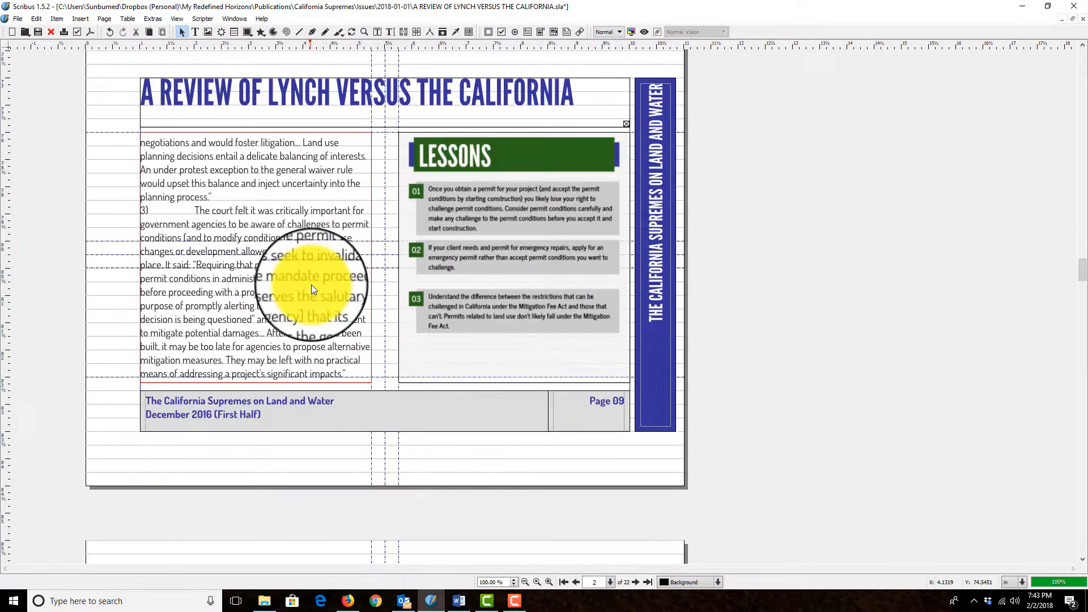
scroll(312, 286, "down", 12)
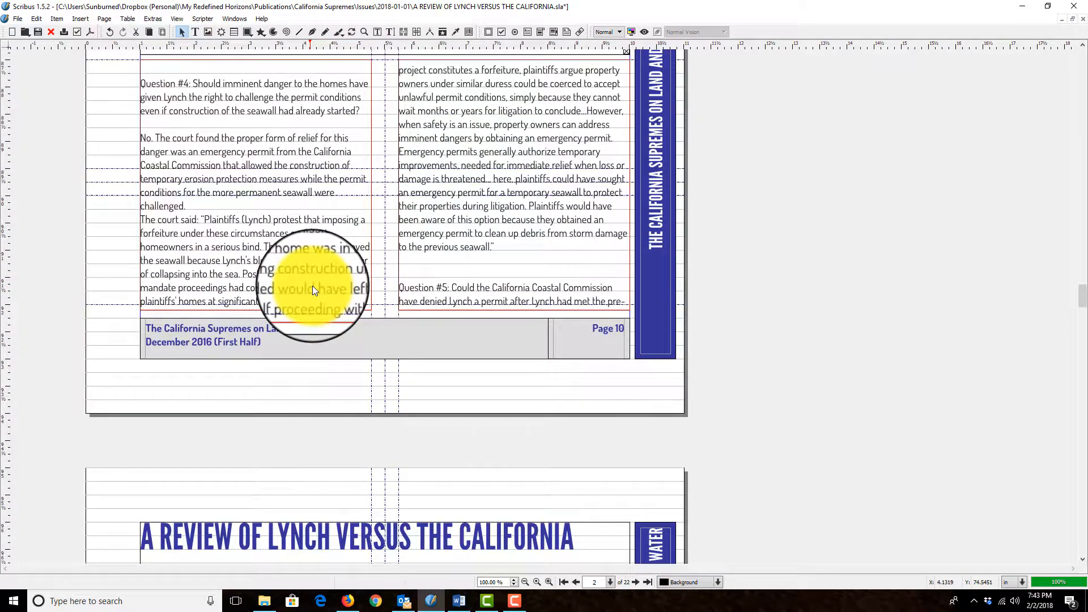
scroll(312, 286, "down", 8)
scroll(504, 355, "down", 15)
scroll(511, 354, "down", 11)
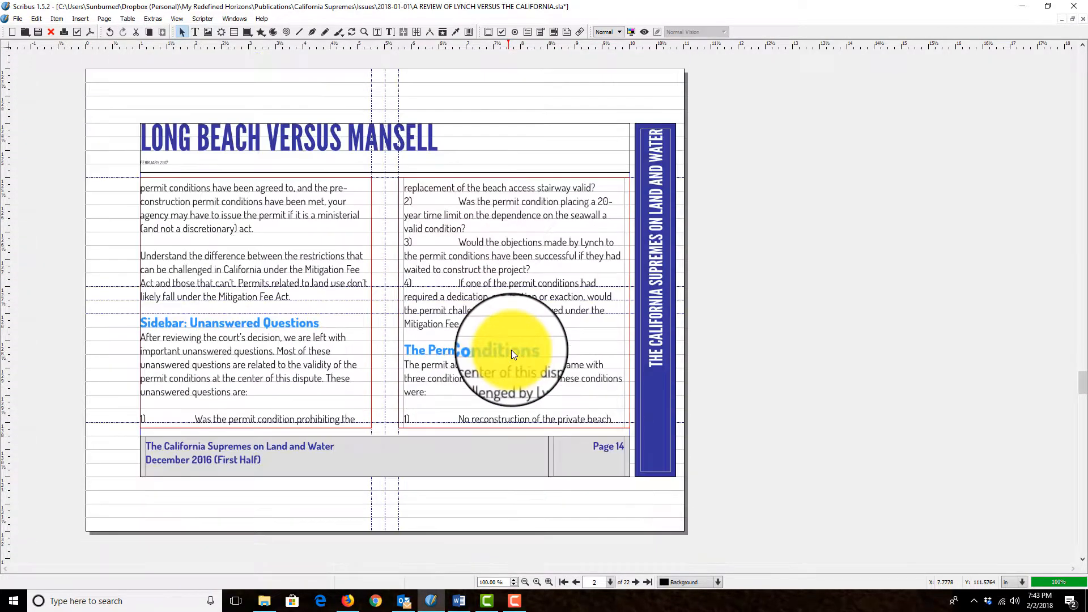
scroll(566, 343, "up", 1)
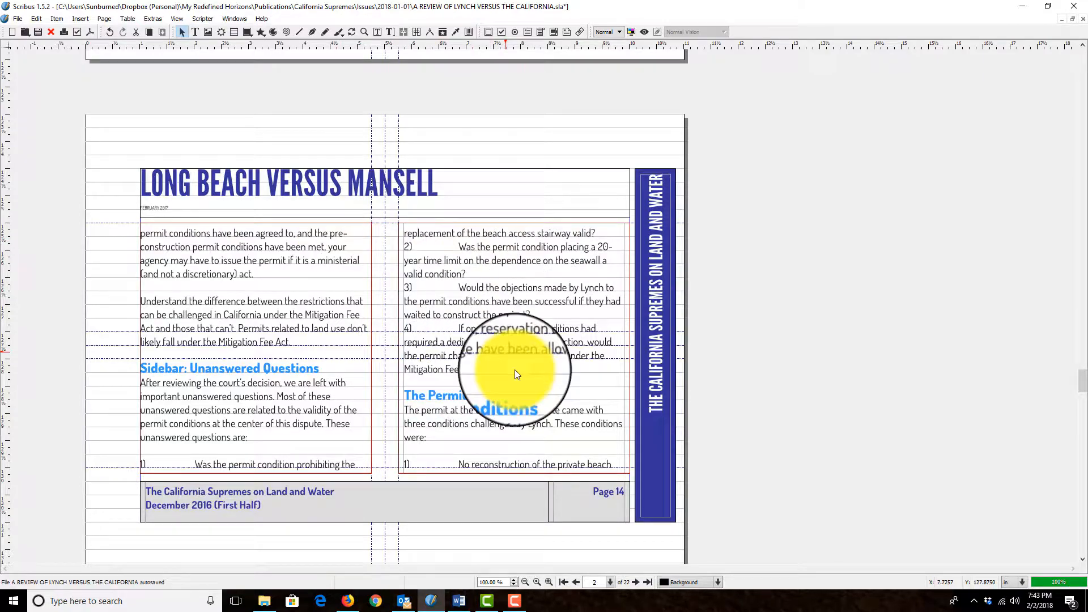
scroll(561, 408, "up", 9)
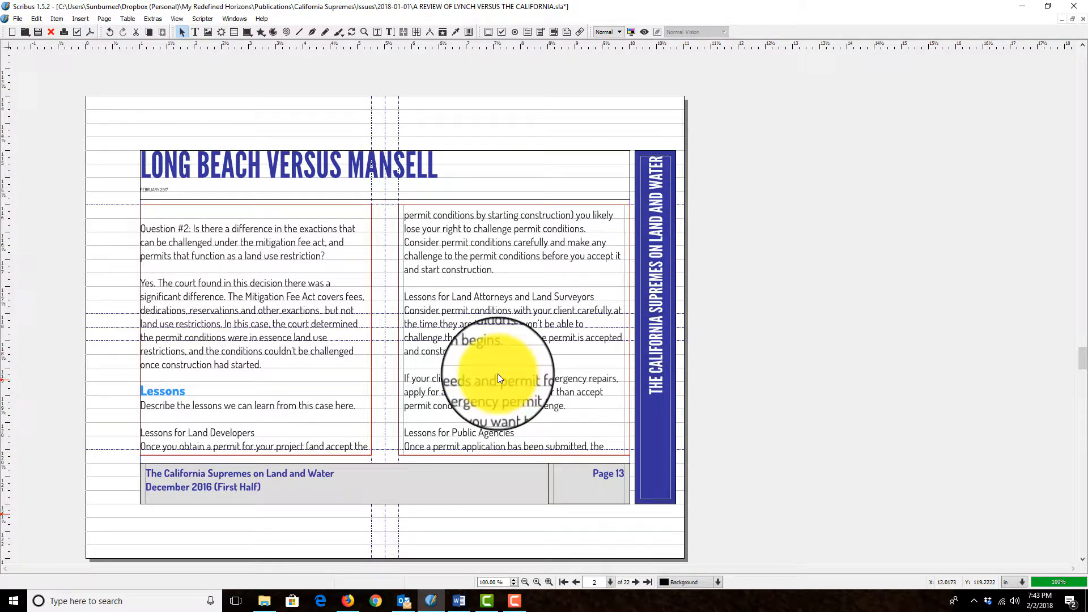
- Open page 13's left-column text in the Story Editor and replace the tabs after the Key Facts item numbers with single spaces
right_click(298, 290)
left_click(336, 352)
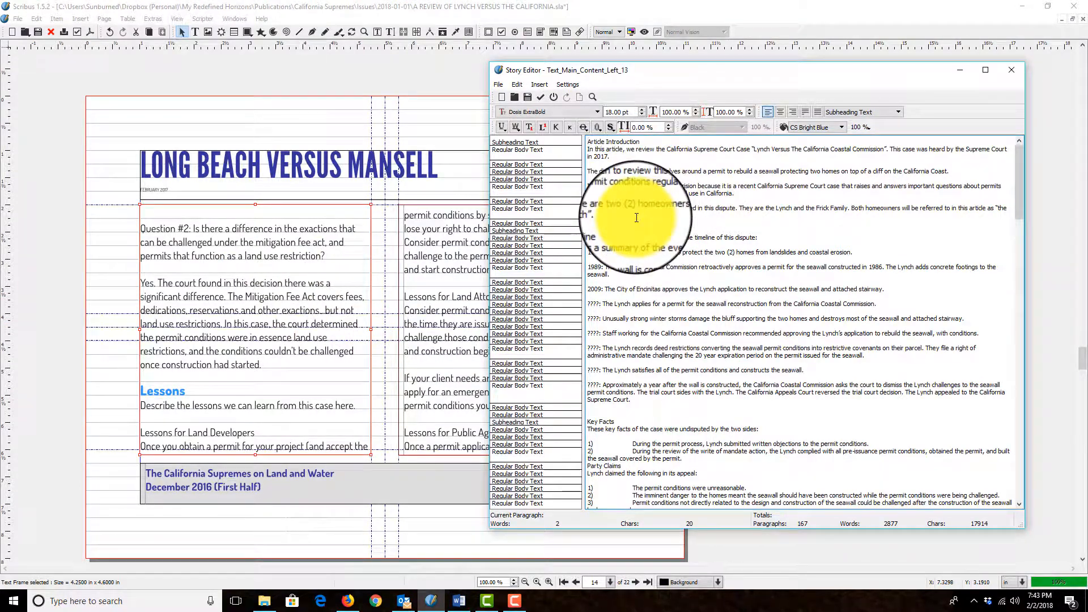
scroll(635, 239, "down", 8)
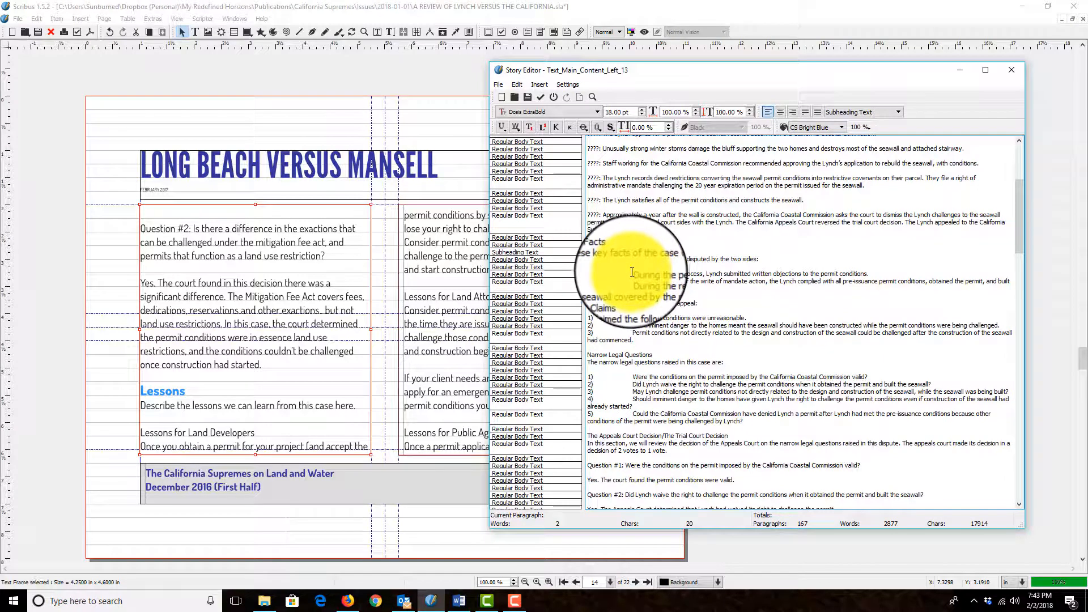
left_click(641, 275)
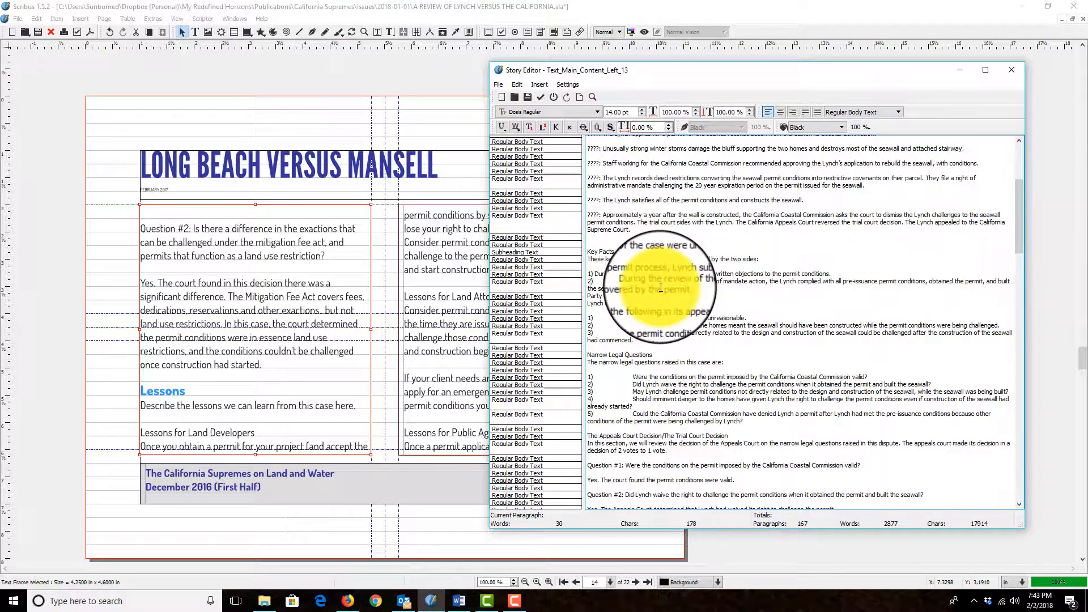
scroll(661, 287, "down", 1)
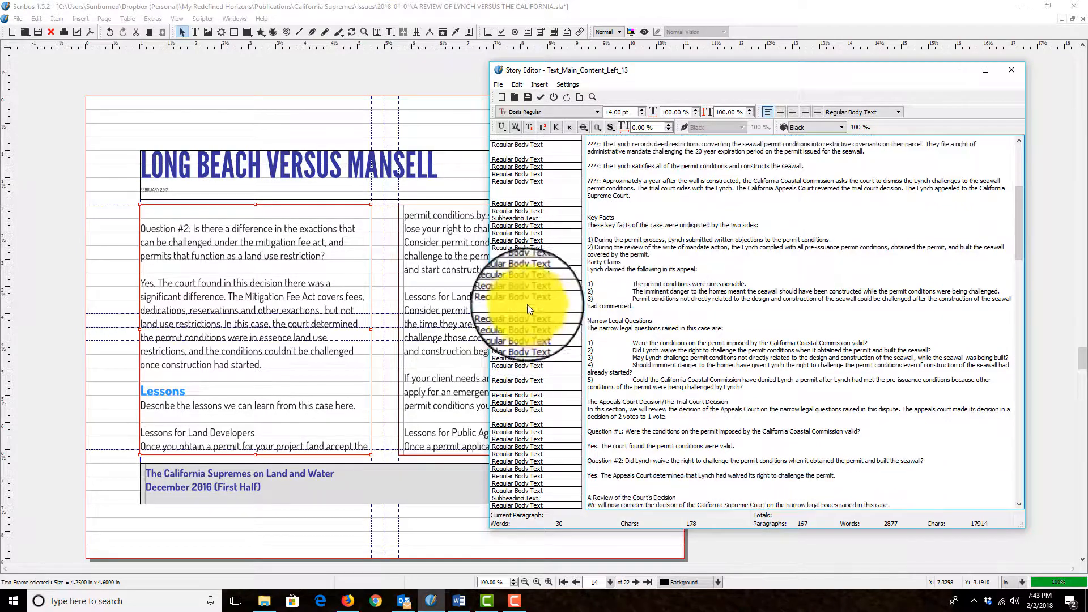
- Replace the tabs after the Party Claims item numbers with single spaces and insert a blank line after each Key Facts item
left_click(632, 285)
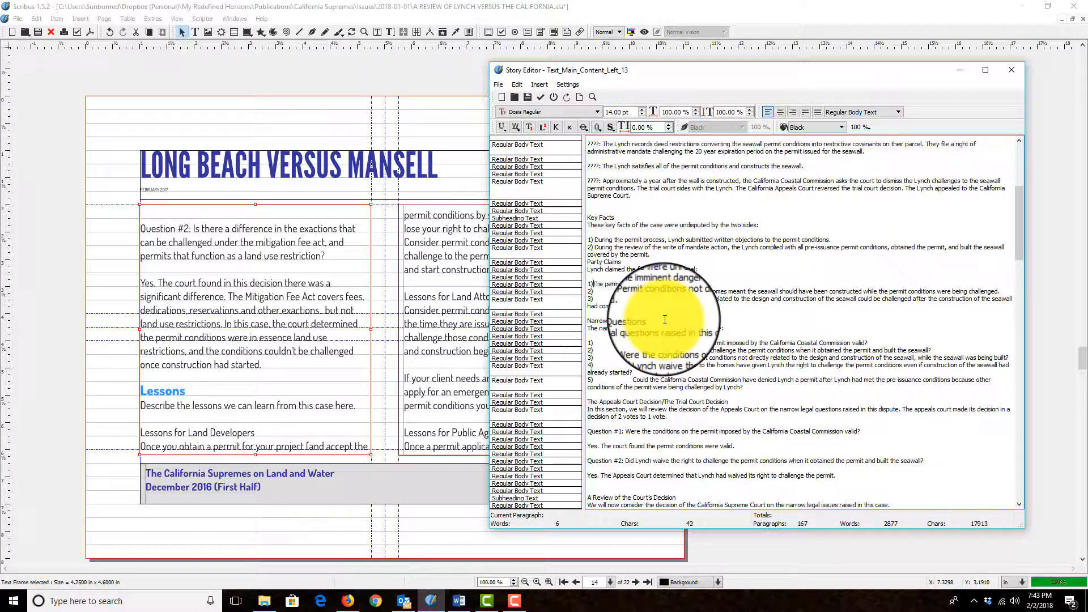
left_click(640, 300)
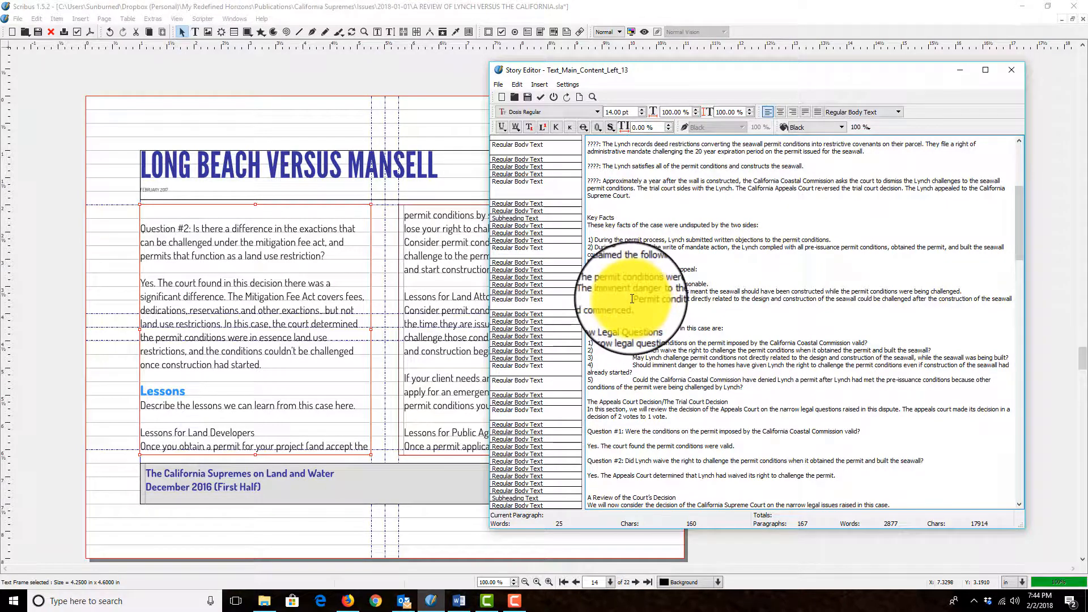
left_click(843, 239)
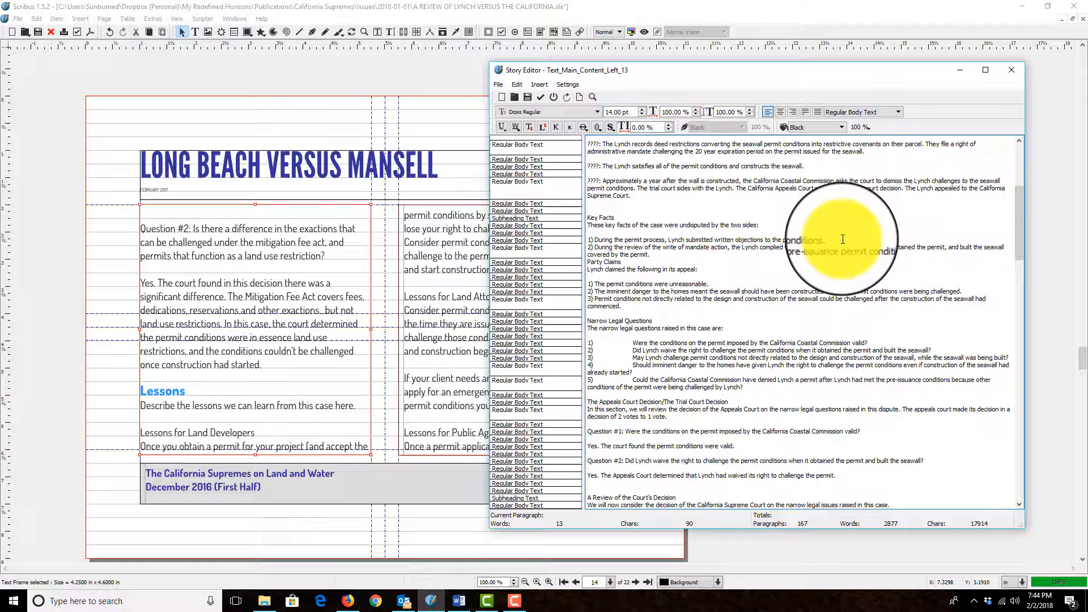
key("Return")
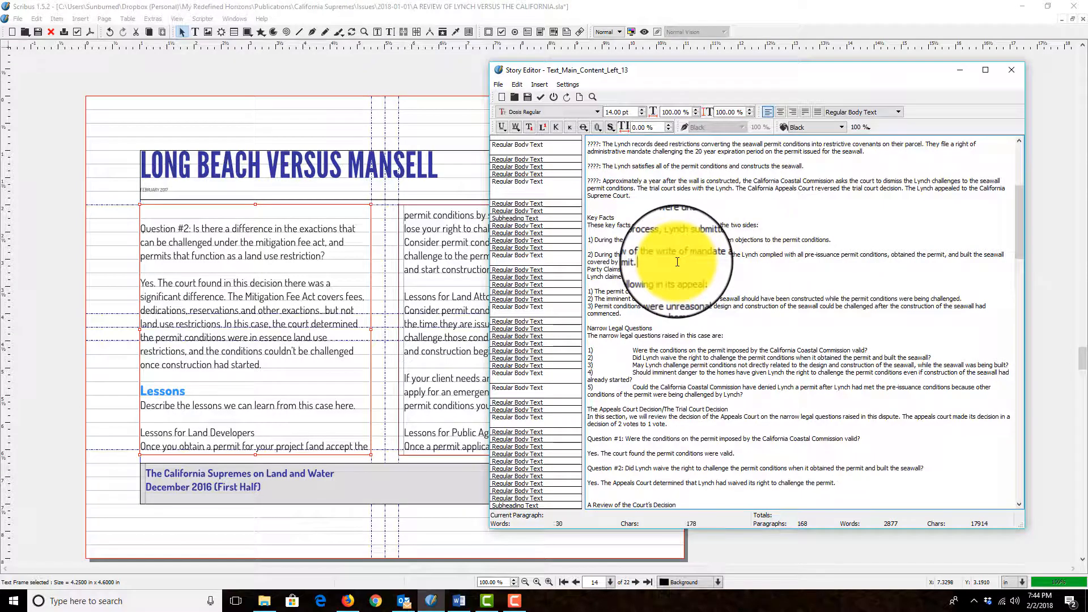
key("Return")
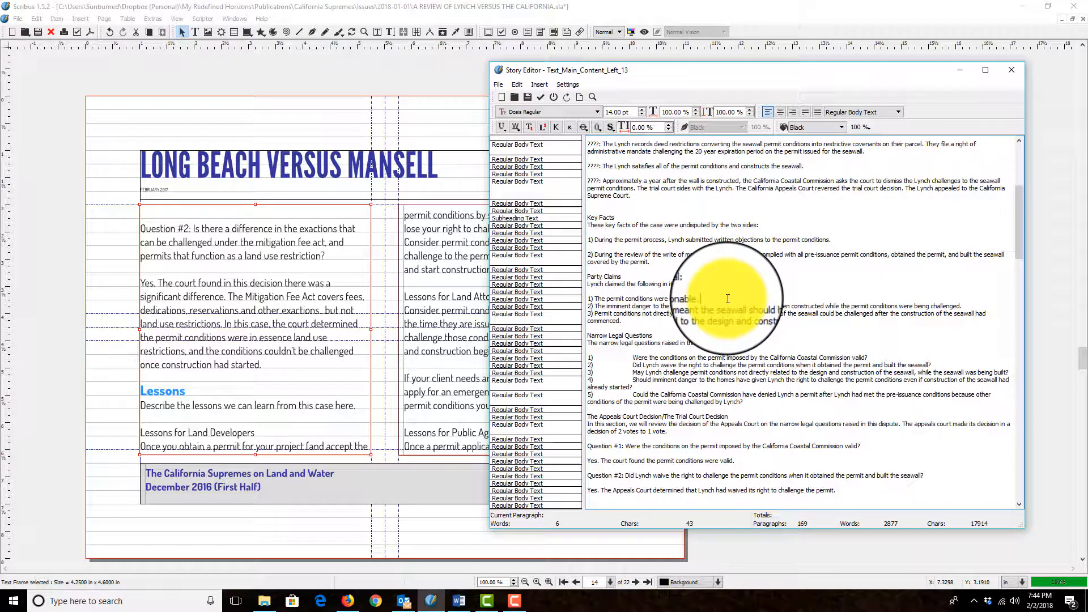
- Insert a blank line after the first and second Party Claims items
key("Return")
left_click(962, 312)
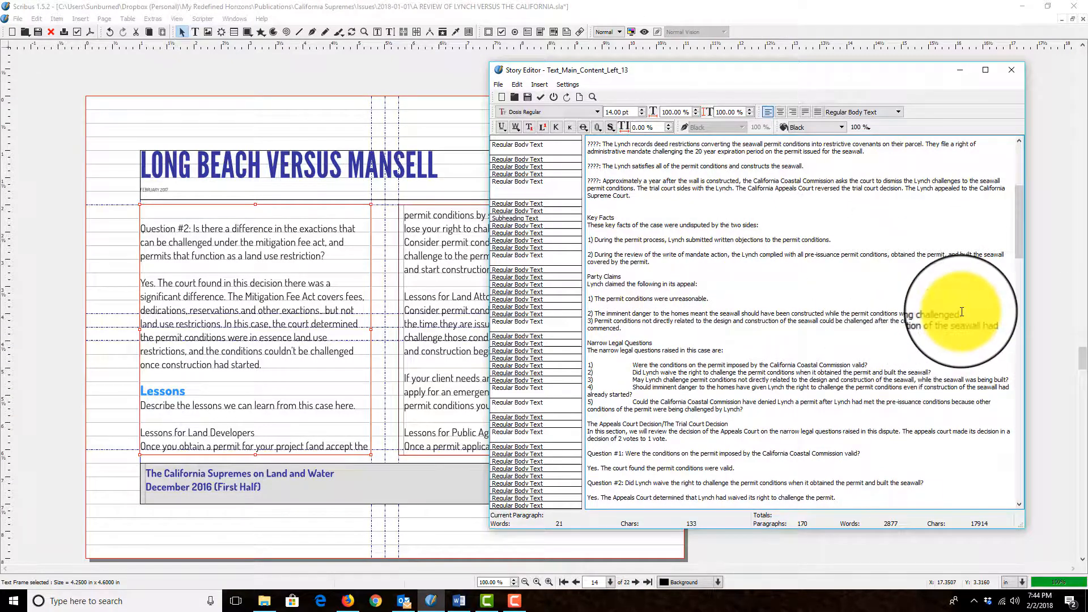
left_click(966, 309)
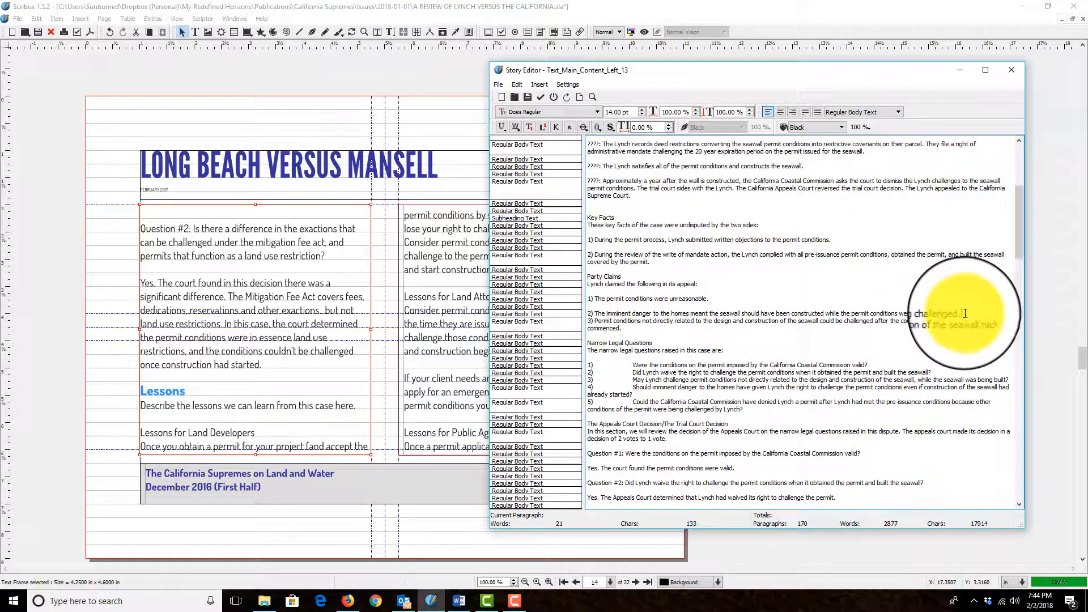
key("Return")
- Replace the tabs after the Narrow Legal Questions item numbers with single spaces and separate the five items with blank lines
left_click(620, 370)
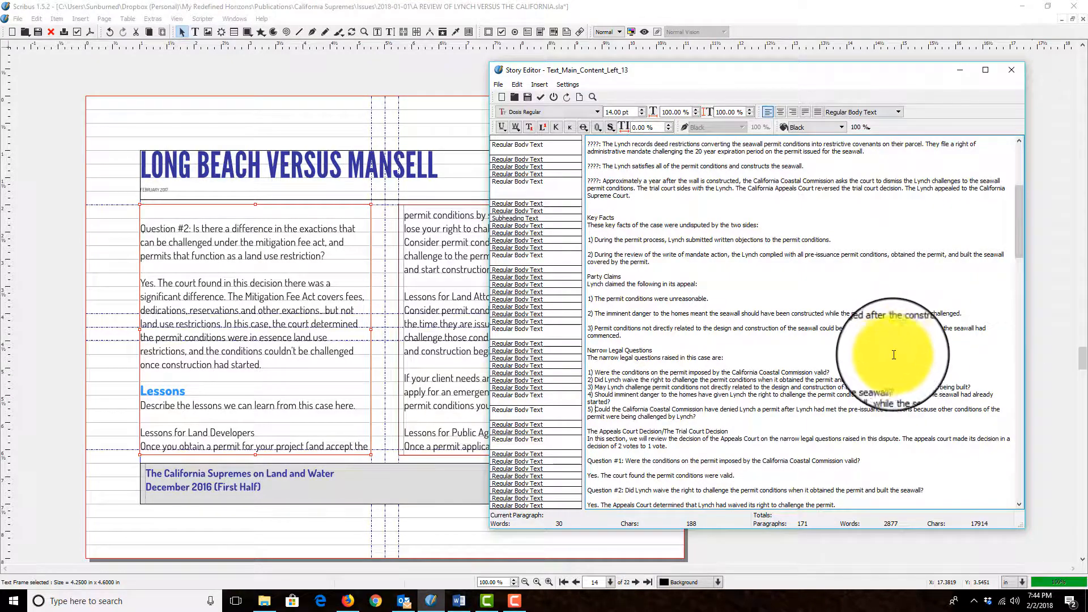
key("Return")
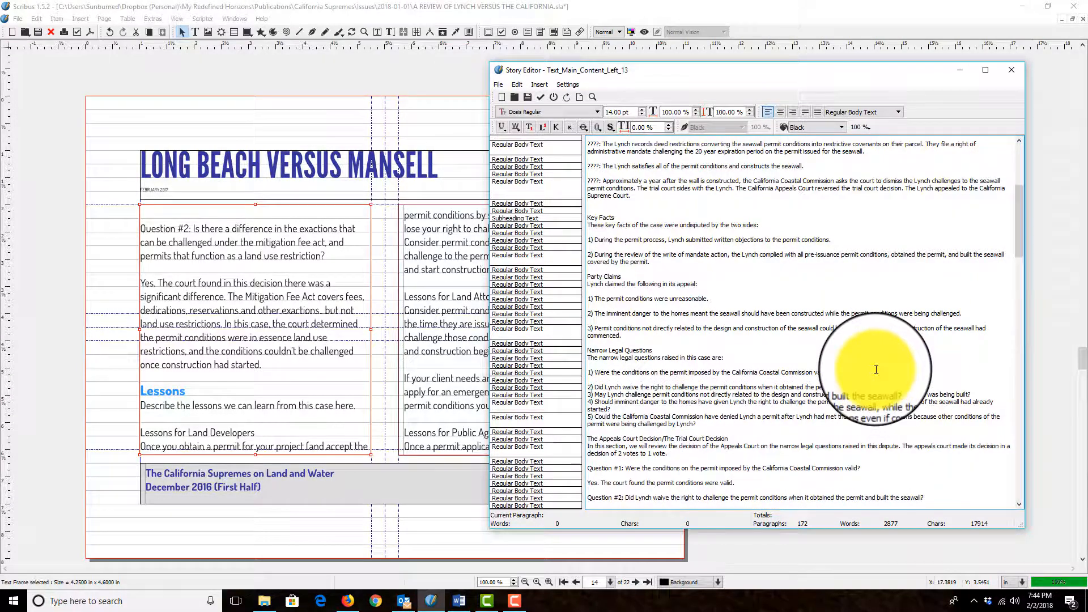
left_click(912, 388)
key("Return")
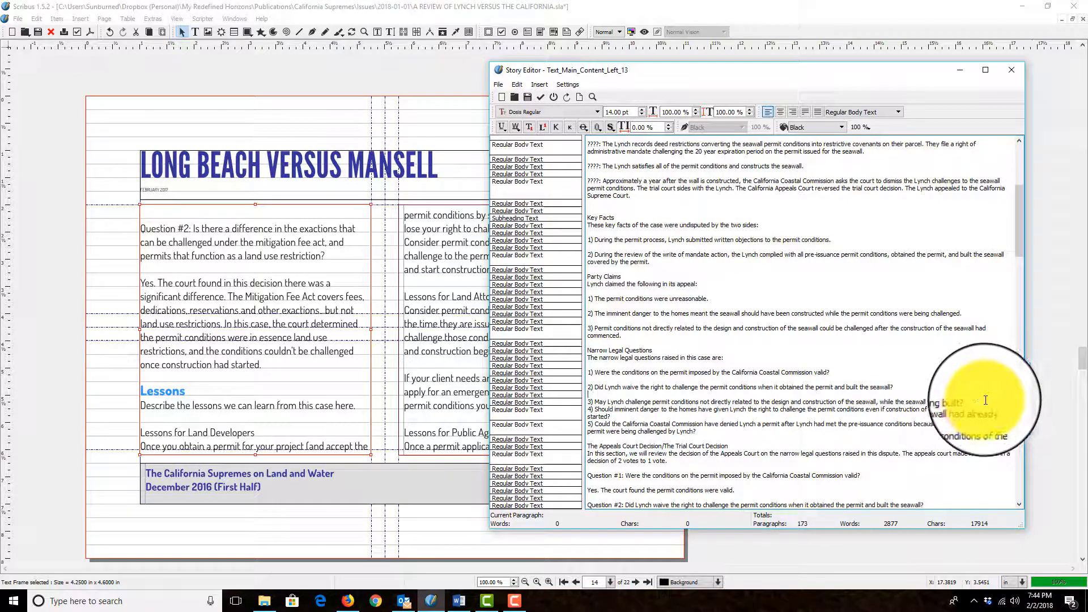
key("Return")
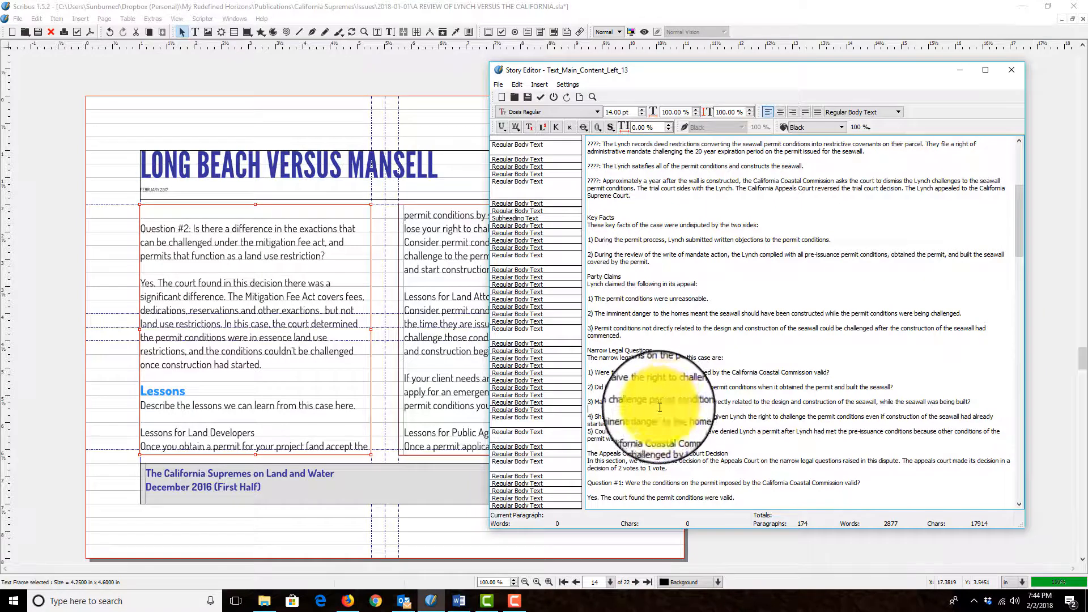
left_click(653, 426)
key("Return")
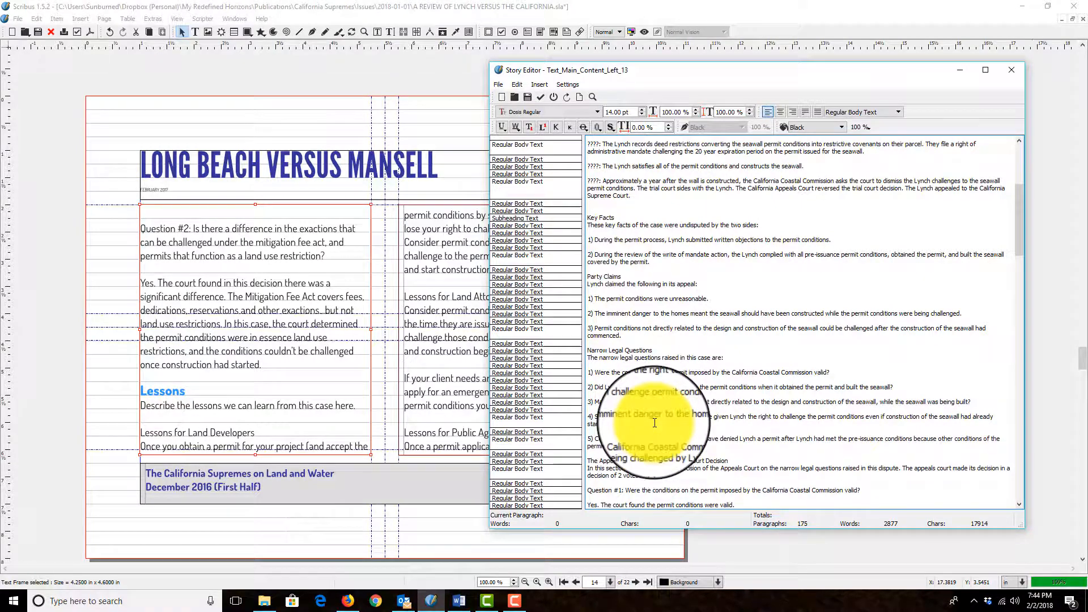
- Style the "The Appeals Court Decision/The Trial Court Decision" heading as Subheading Text
scroll(655, 424, "down", 6)
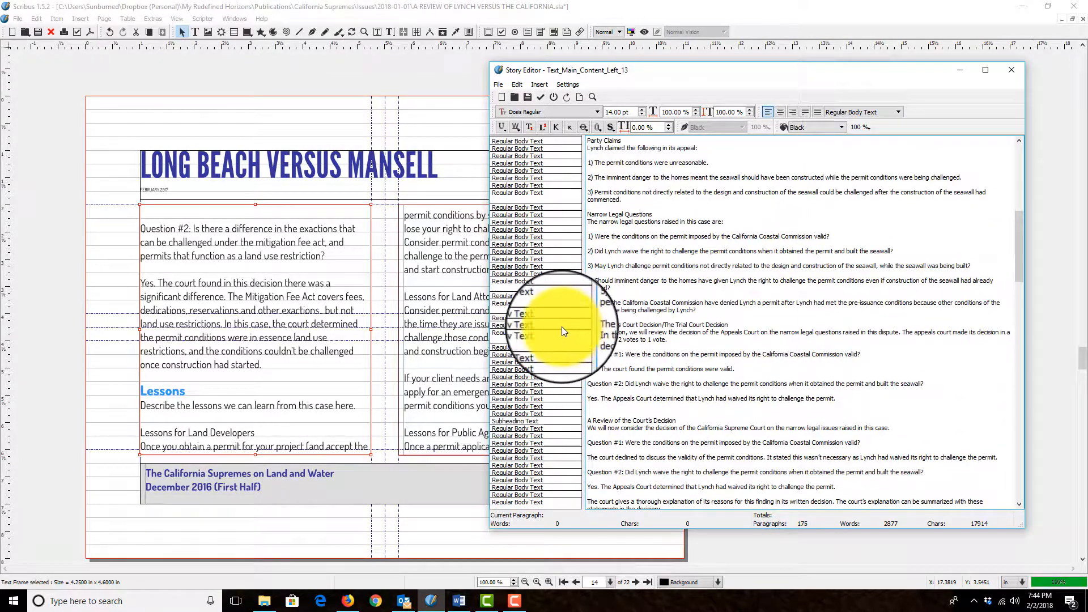
left_click(590, 331)
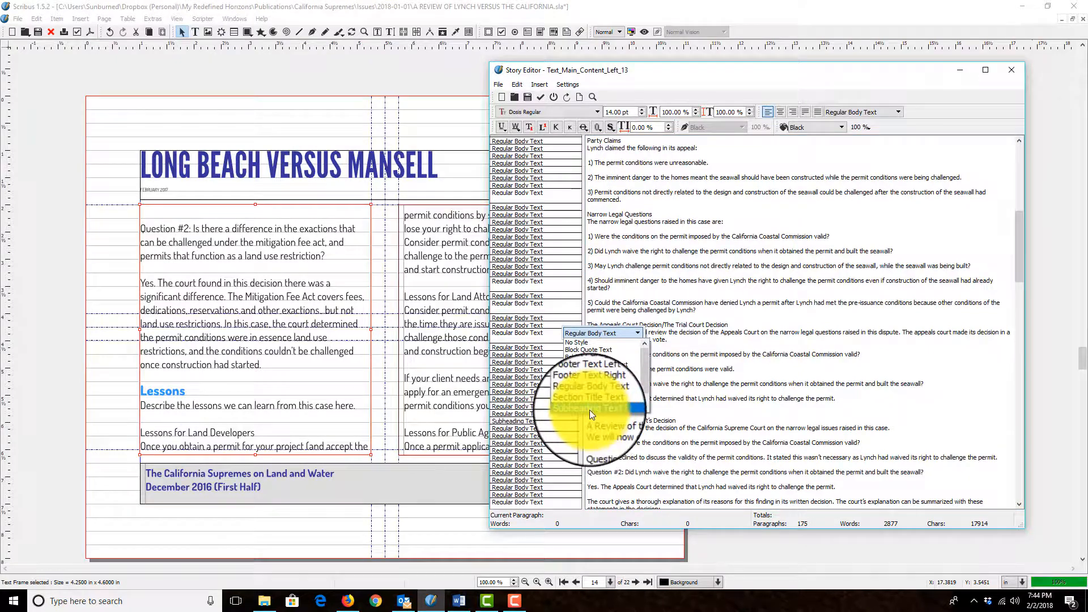
left_click(589, 410)
- Style the Question #1 and Question #2 lines in the Appeals Court Decision section as Bold Body Text
scroll(657, 334, "down", 3)
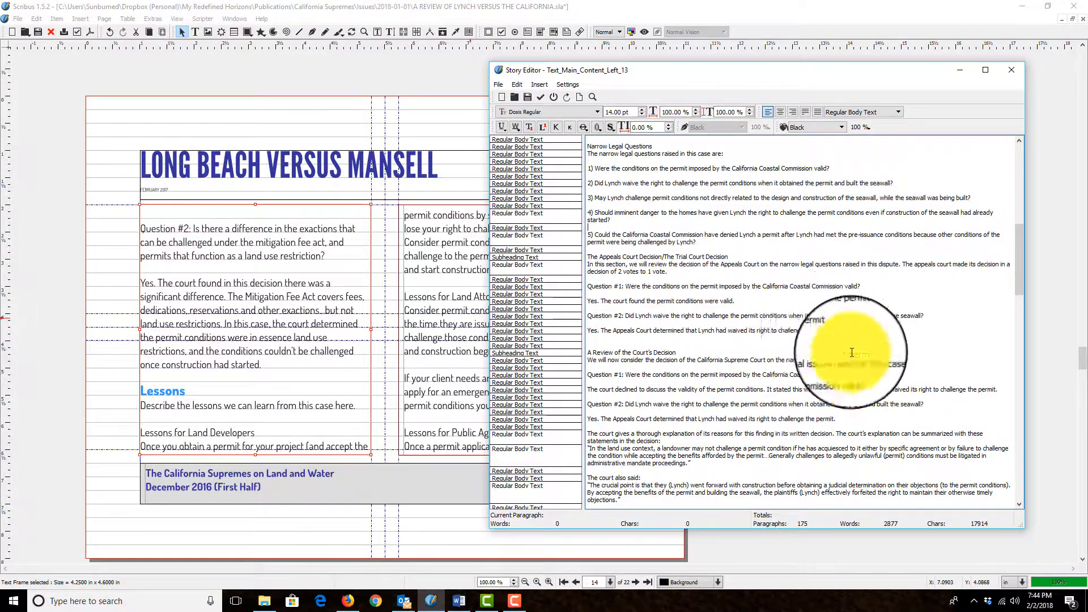
left_click(582, 292)
left_click(583, 291)
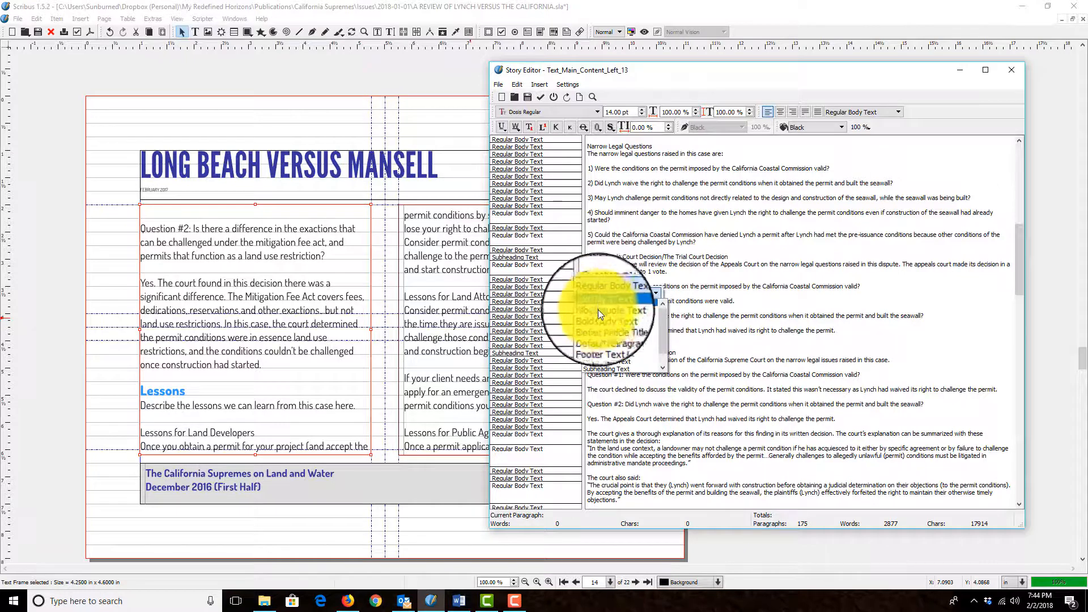
left_click(601, 317)
left_click(582, 321)
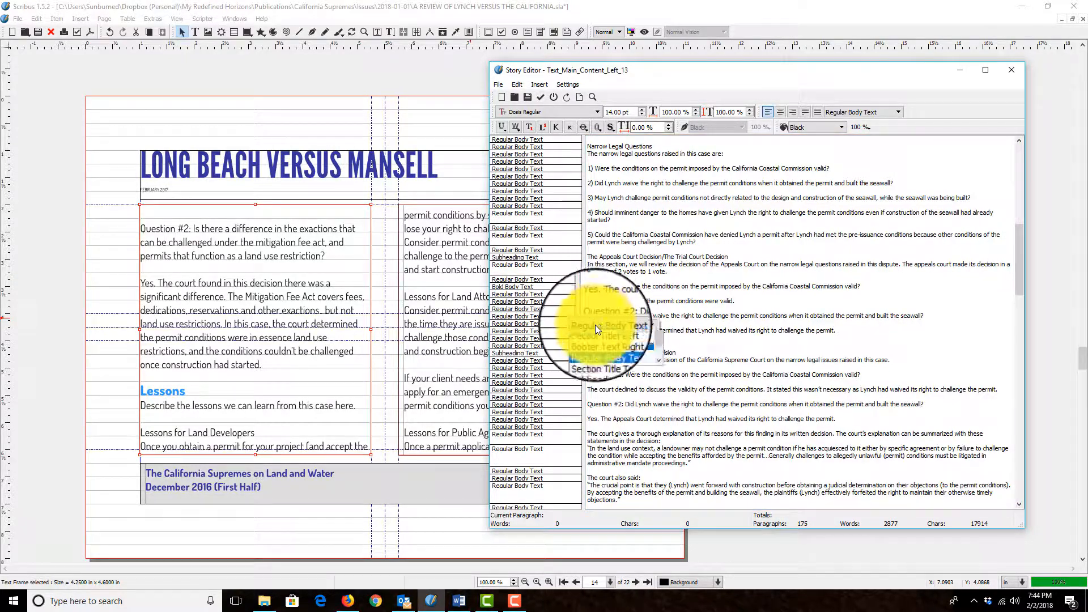
left_click(595, 324)
left_click(603, 350)
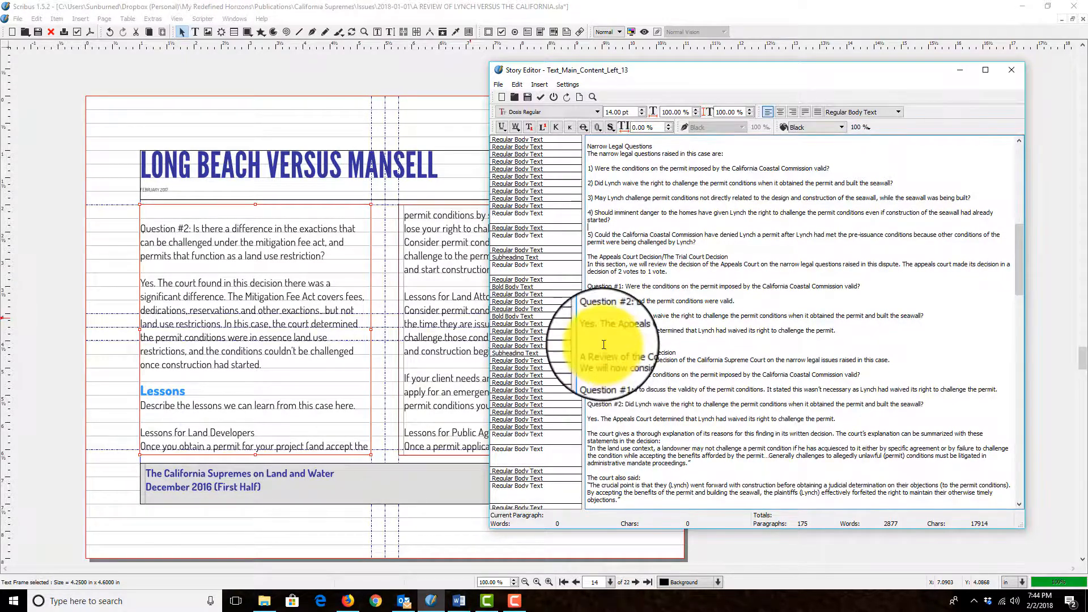
- Style the Question #1 and Question #2 lines under "A Review of the Court's Decision" as Bold Body Text
scroll(583, 359, "down", 1)
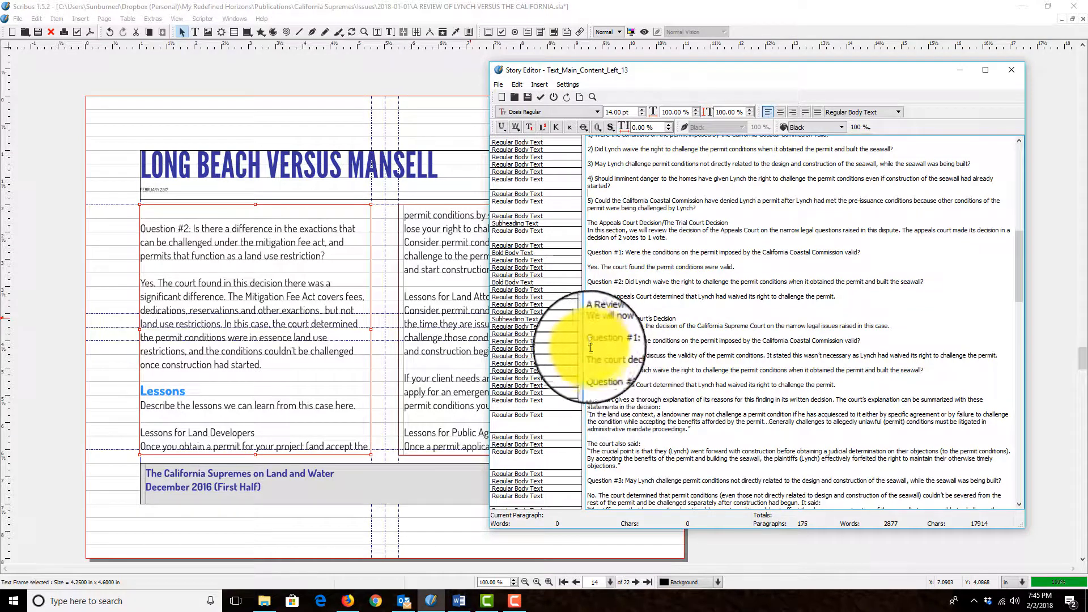
left_click(580, 345)
left_click(579, 342)
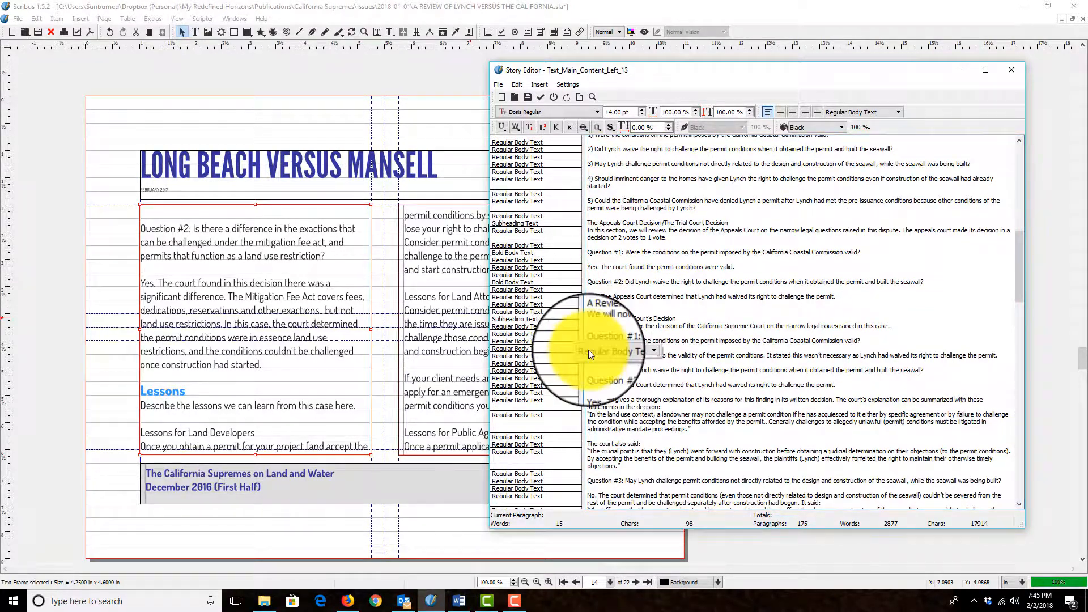
left_click(589, 349)
left_click(579, 369)
left_click(576, 370)
left_click(579, 374)
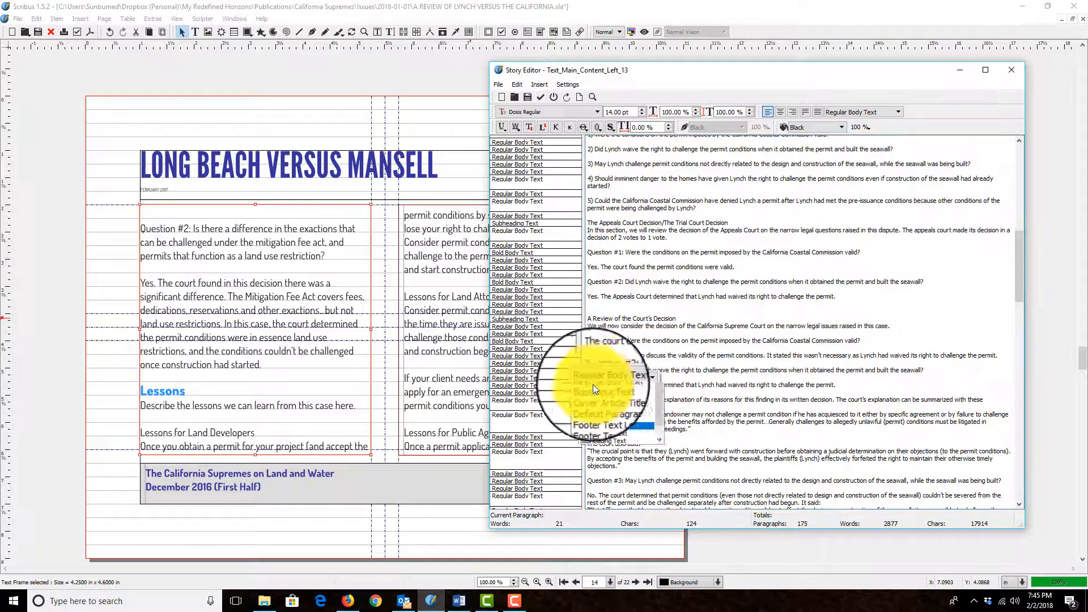
left_click(598, 403)
- Style the Question #3 line under "A Review of the Court's Decision" as Bold Body Text
scroll(632, 386, "down", 3)
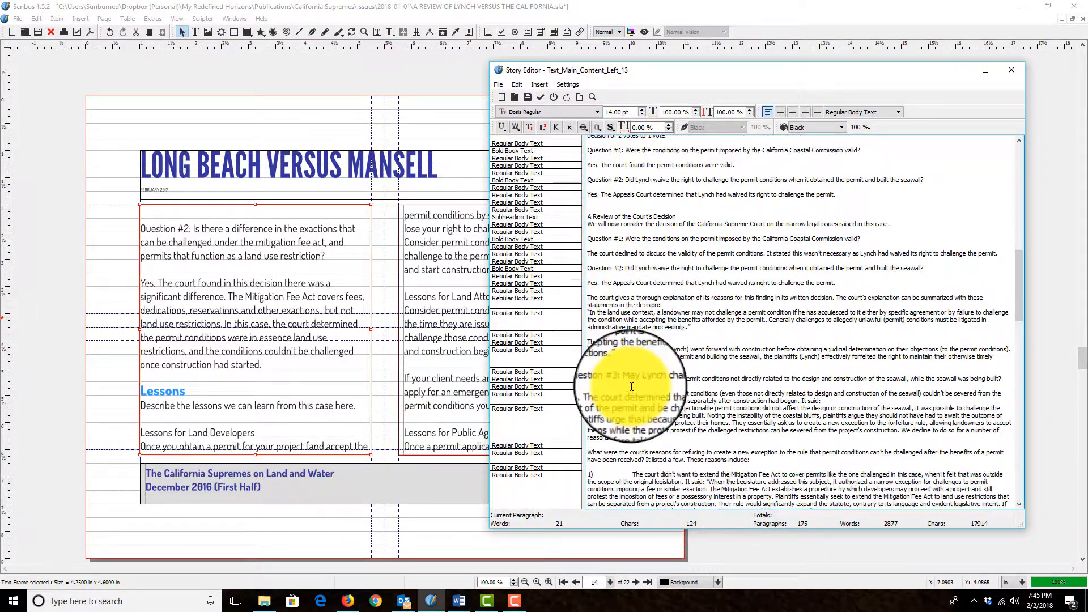
scroll(632, 387, "down", 1)
left_click(578, 345)
left_click(608, 354)
left_click(607, 362)
- Remove the tabs after the numbers of the court's three listed reasons under Question #3
scroll(636, 346, "down", 3)
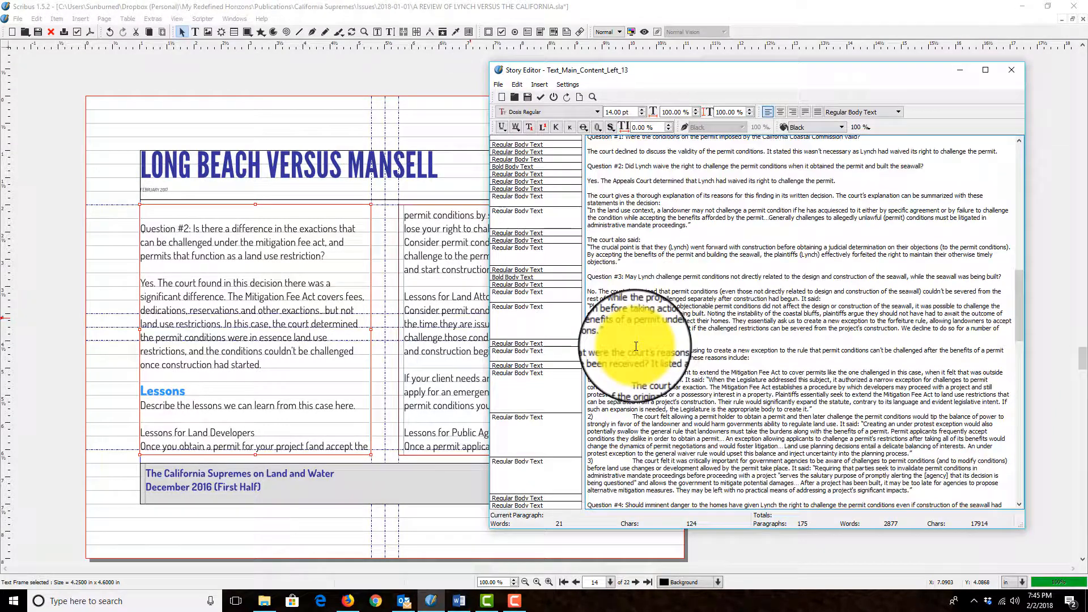
scroll(627, 347, "down", 2)
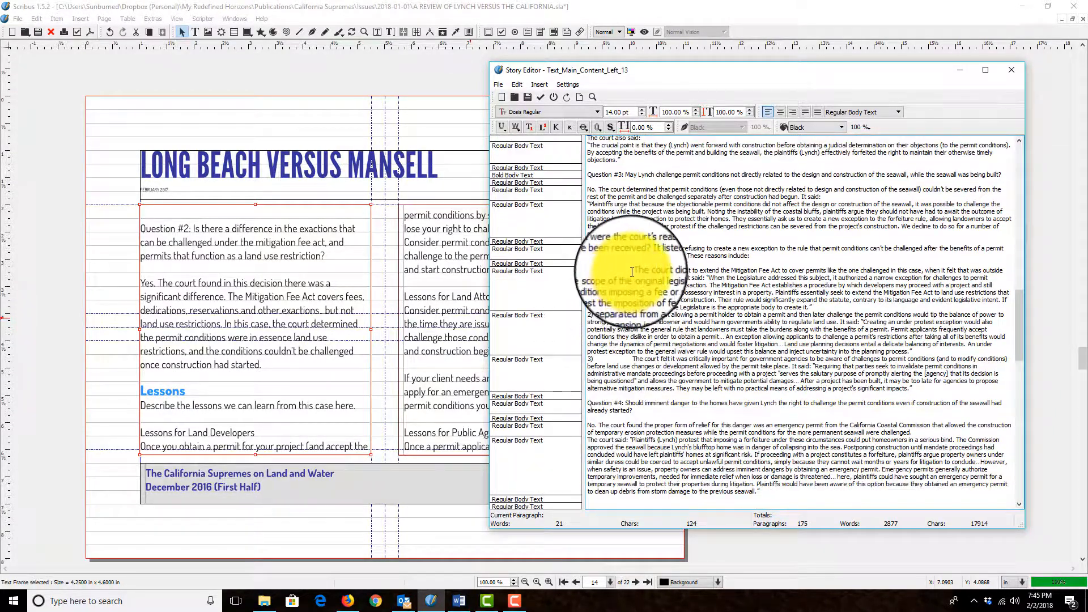
left_click(632, 272)
key("BackSpace")
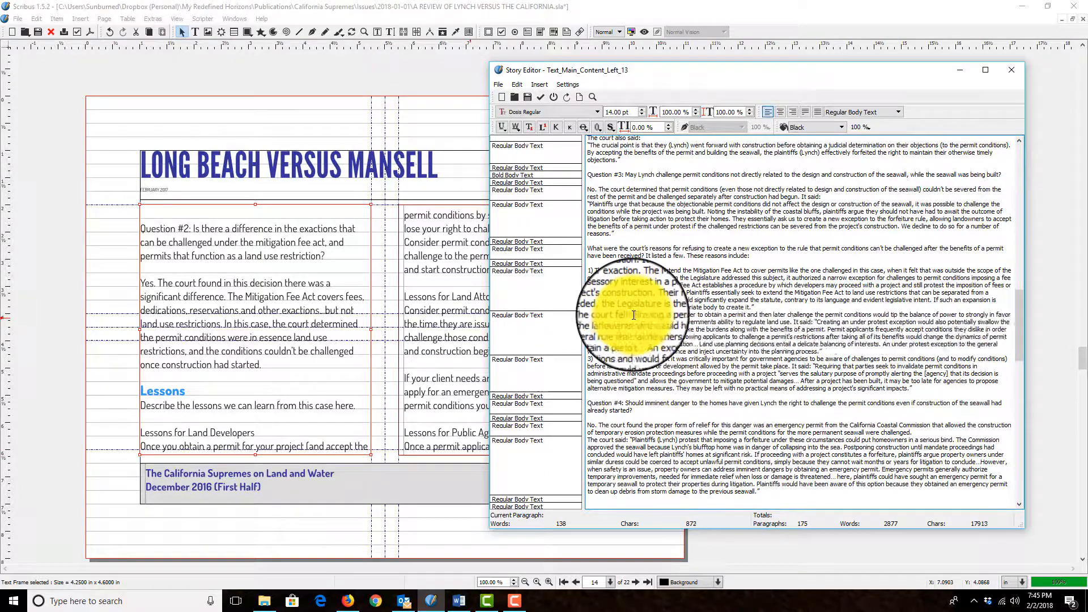
left_click(632, 357)
key("BackSpace")
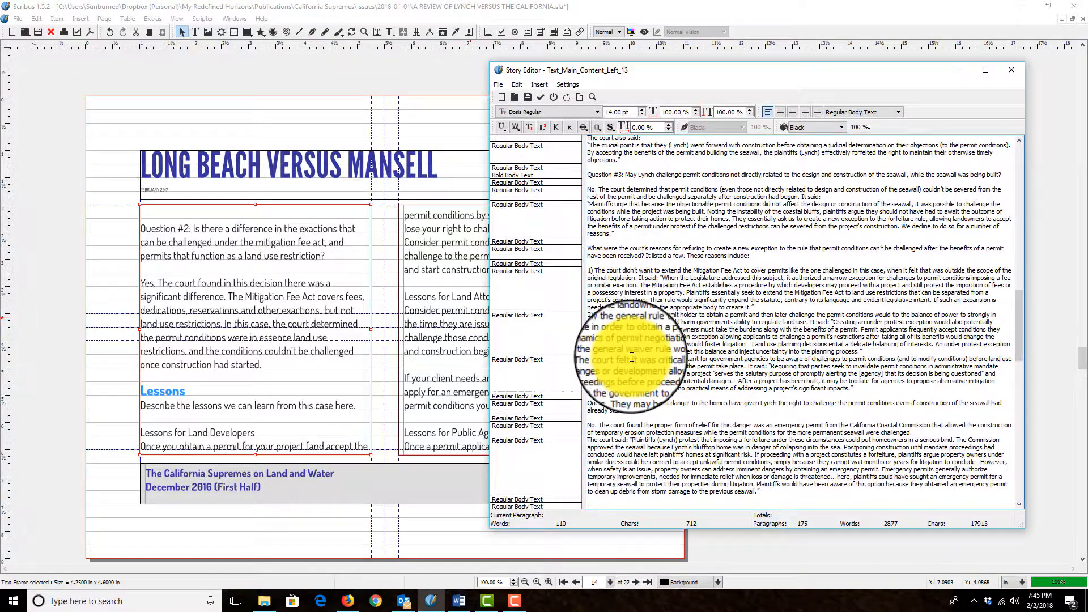
- Separate the court's three numbered reasons under Question #3 with blank lines
left_click(813, 307)
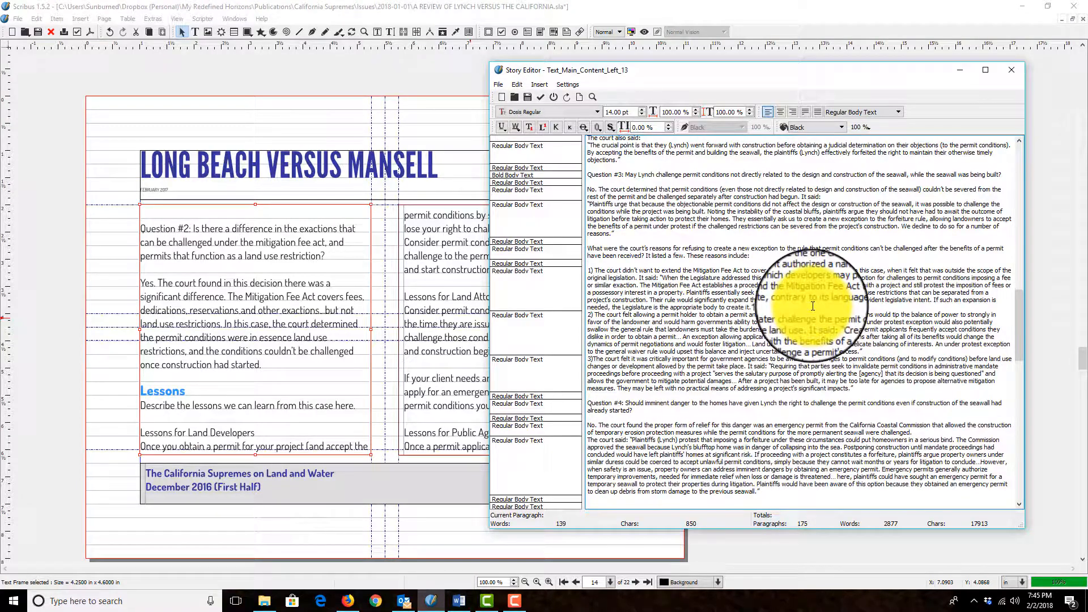
key("Return")
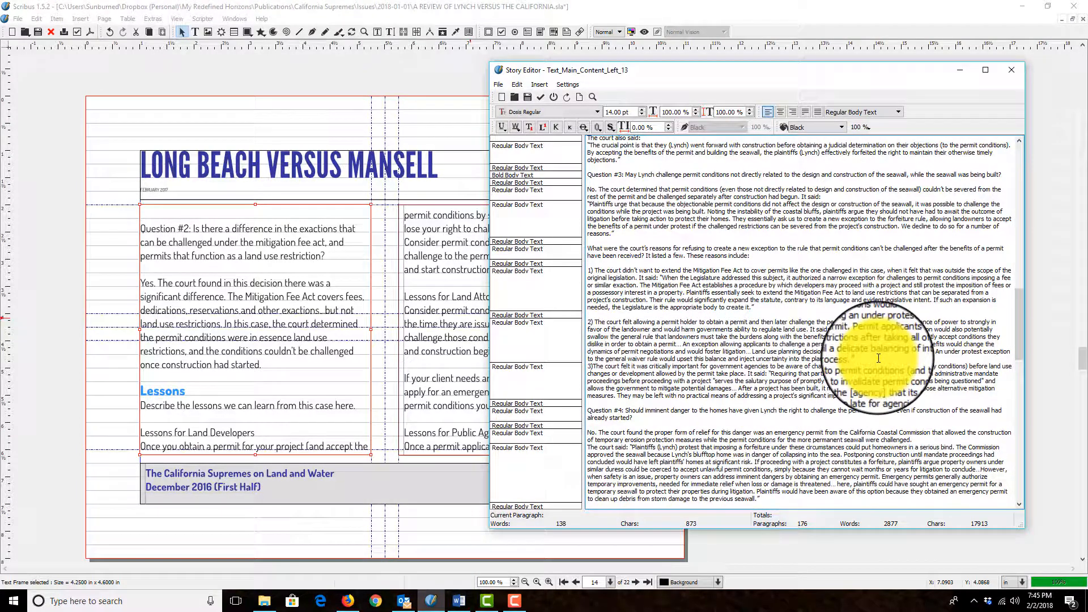
left_click(879, 358)
key("Return")
- Style the Question #4 and Question #5 lines under "A Review of the Court's Decision" as Bold Body Text
scroll(737, 340, "down", 6)
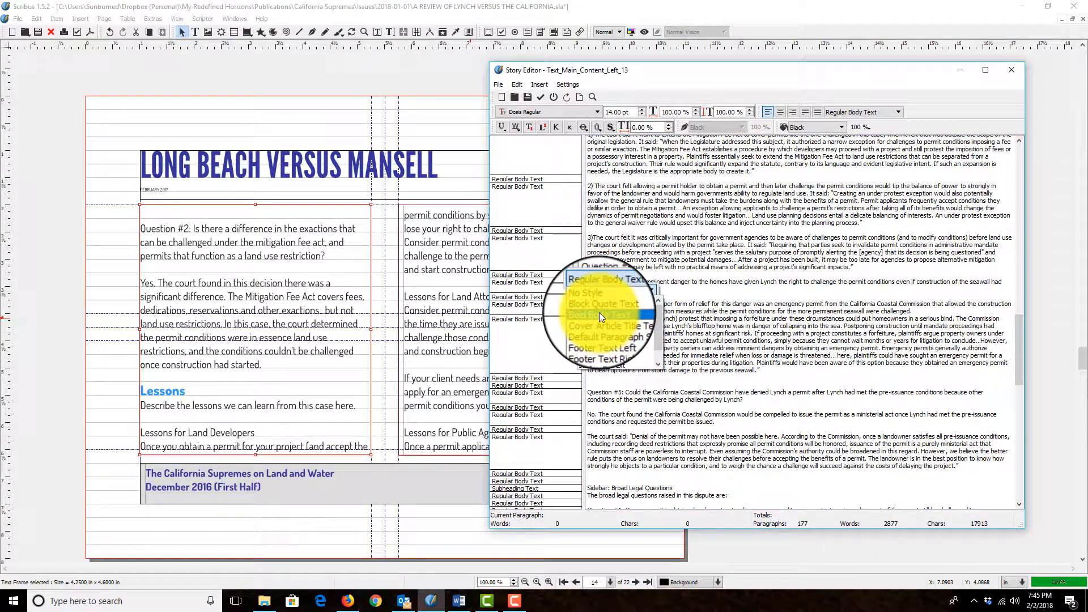
scroll(648, 379, "down", 2)
left_click(573, 362)
left_click(596, 388)
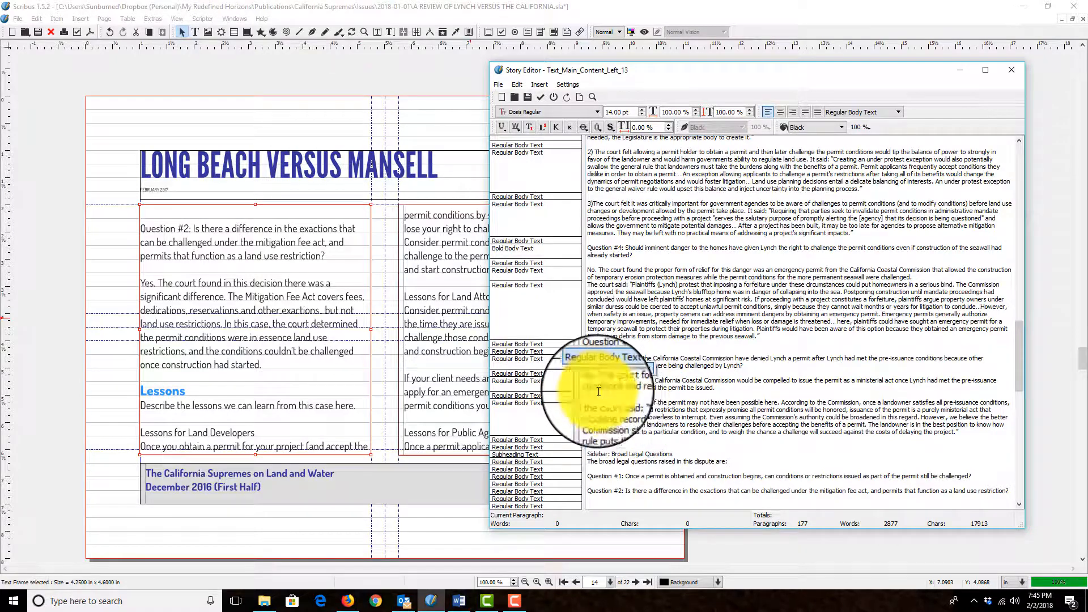
- Remove the "Sidebar:" prefix from the "Broad Legal Questions" heading
scroll(668, 357, "down", 3)
scroll(652, 351, "down", 3)
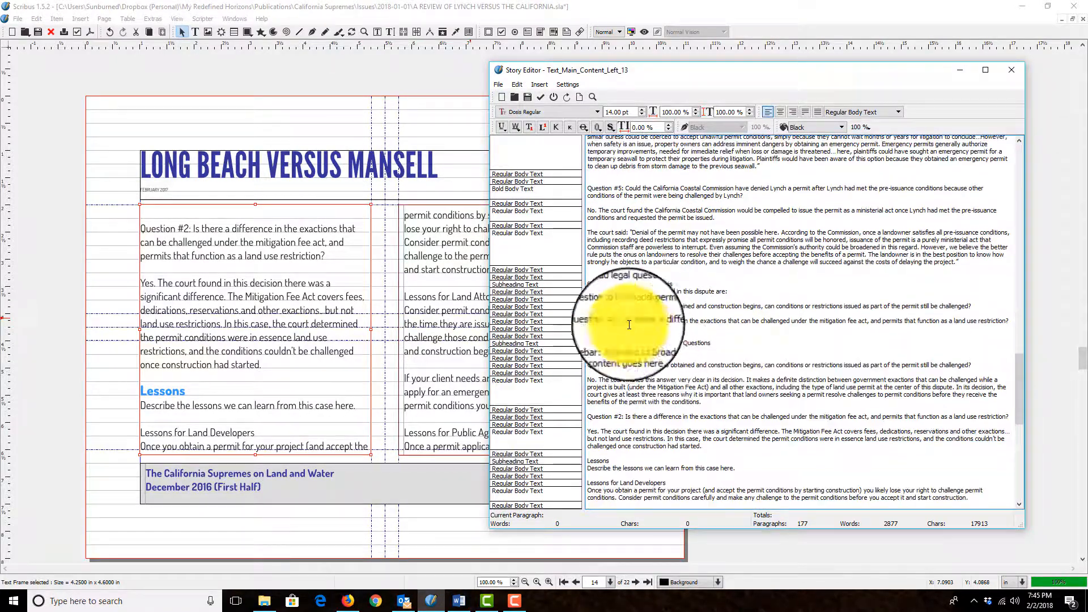
left_click_drag(611, 284, 540, 277)
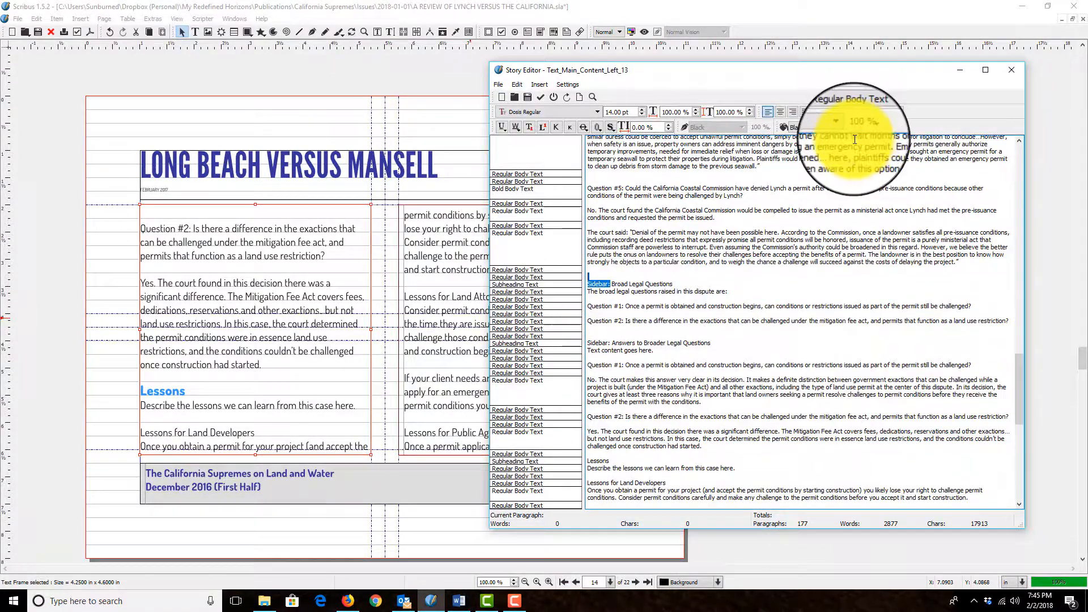
key("shift+Right")
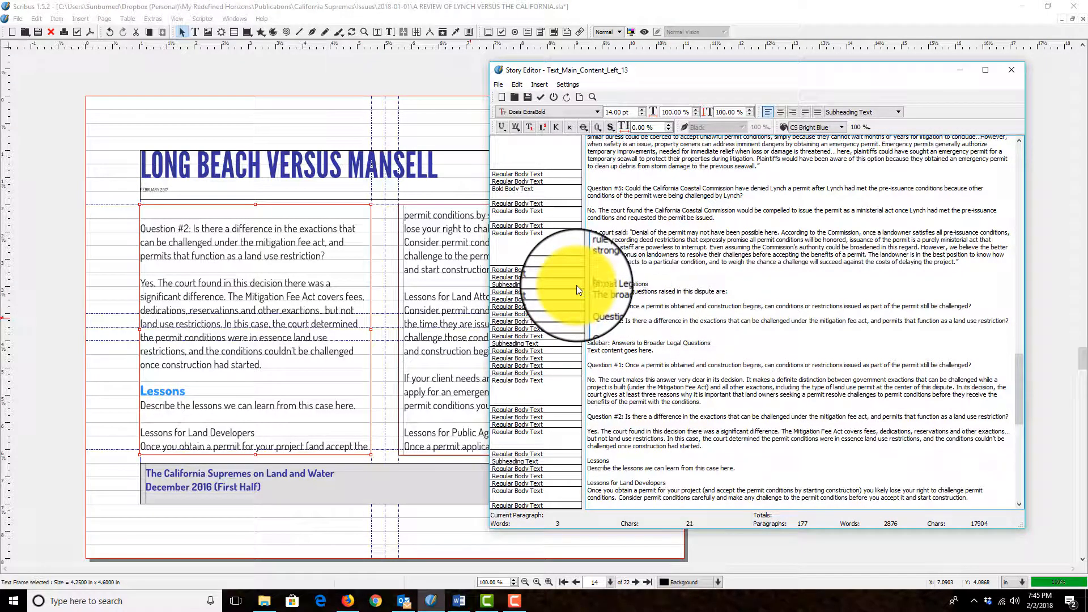
key("Delete")
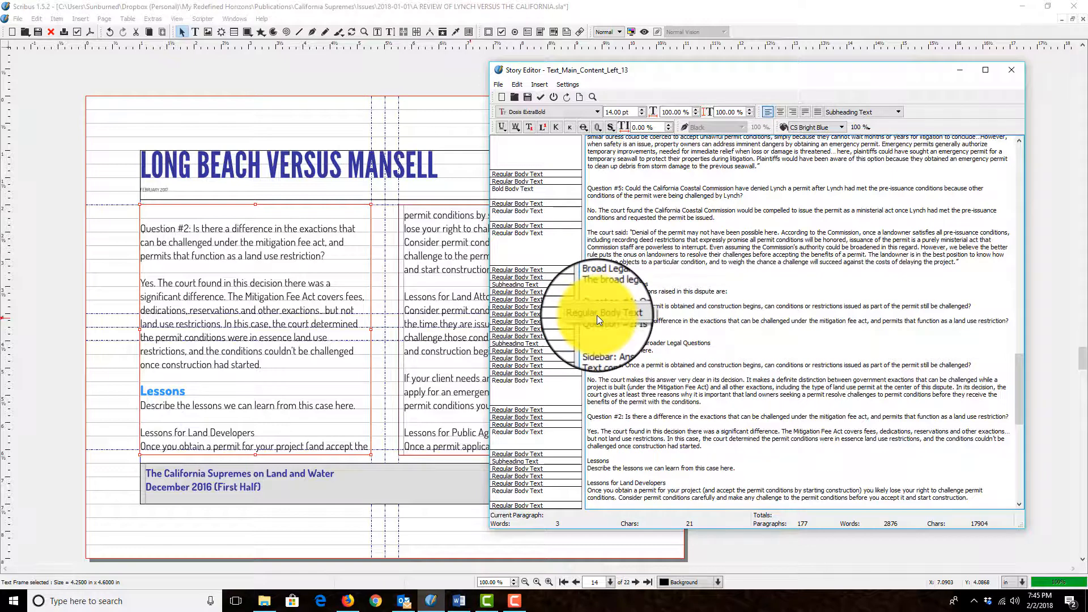
left_click(740, 302)
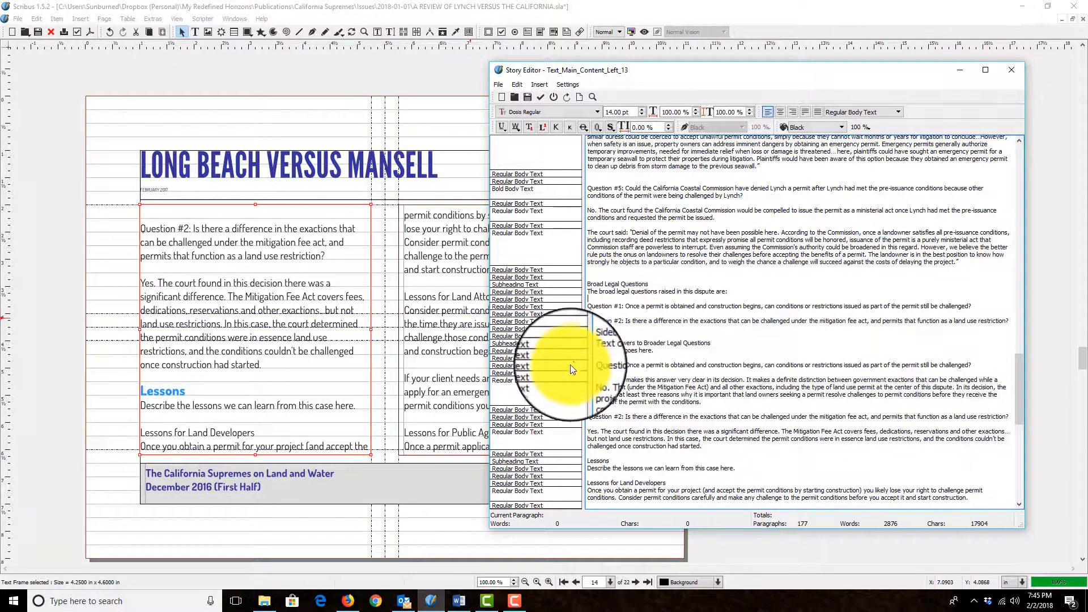
- Style the Question #1 and Question #2 lines under "Answers to Broader Legal Questions" as Bold Body Text
left_click(594, 371)
left_click(584, 402)
left_click(573, 413)
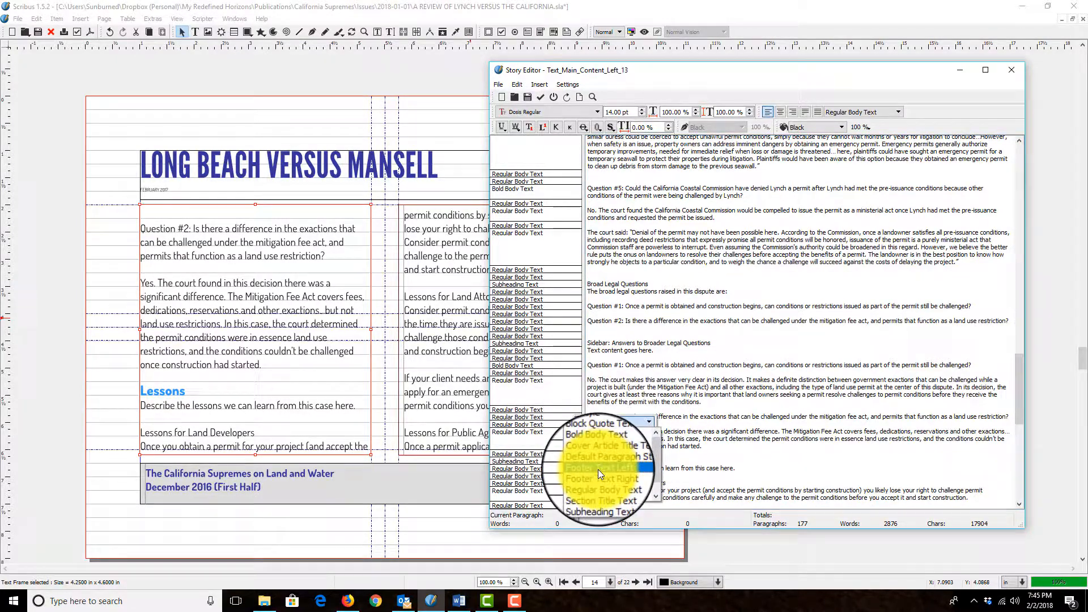
left_click(602, 447)
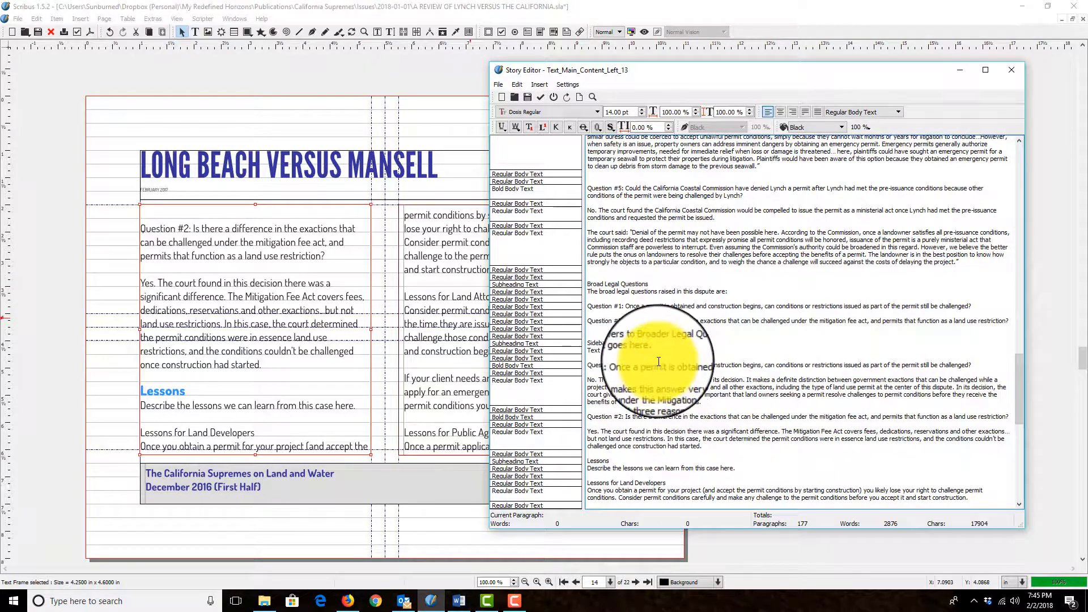
- Style the "Lessons for" lines for Land Developers, Land Attorneys and Land Surveyors, and Public Agencies as Bold Body Text
scroll(618, 396, "down", 2)
scroll(703, 275, "down", 5)
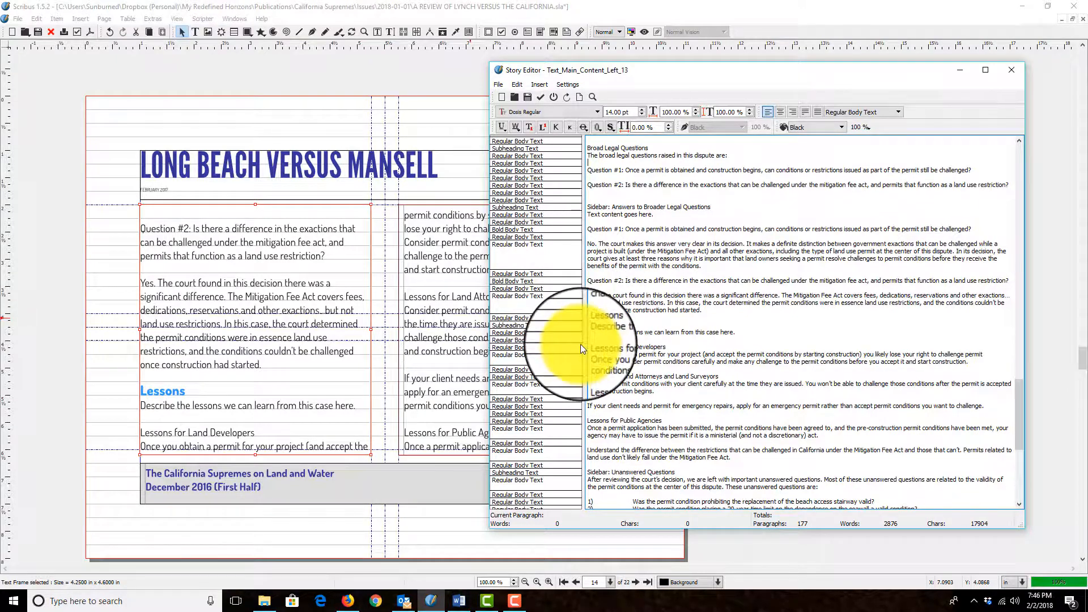
left_click(575, 348)
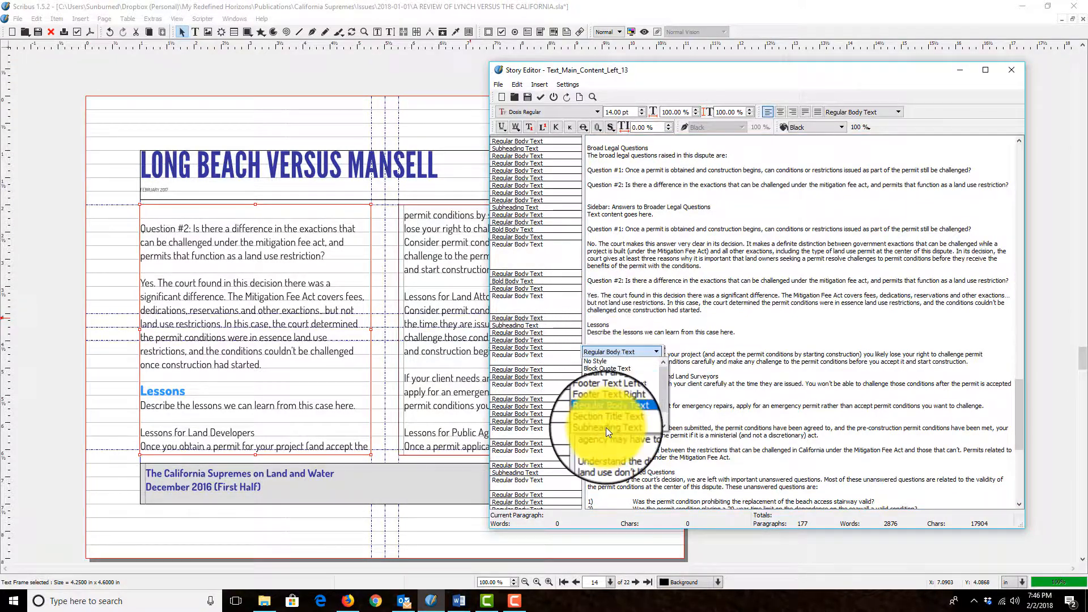
left_click(615, 375)
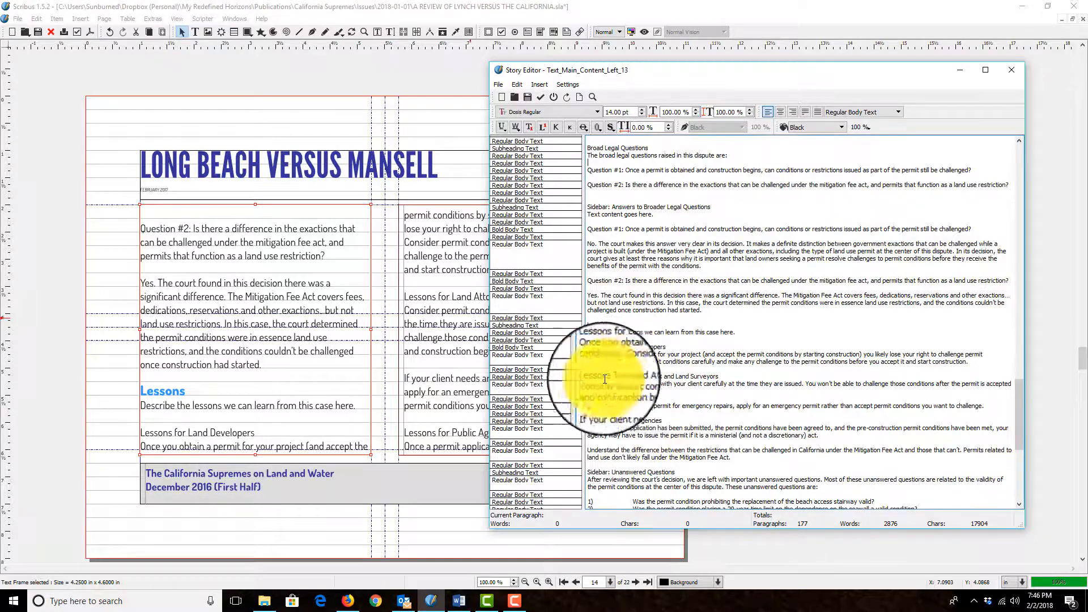
left_click(577, 379)
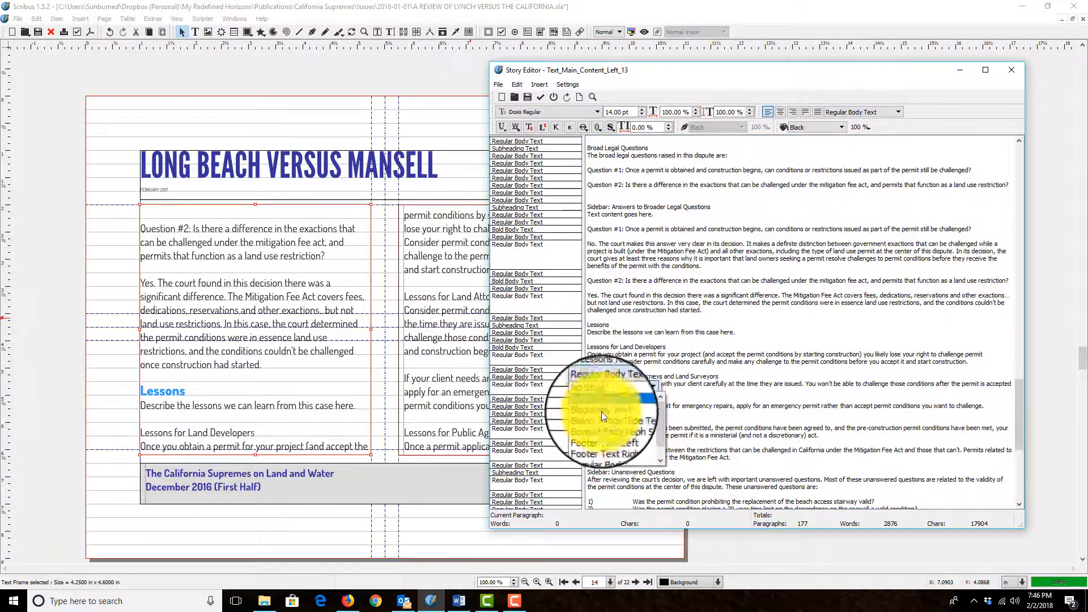
left_click(604, 408)
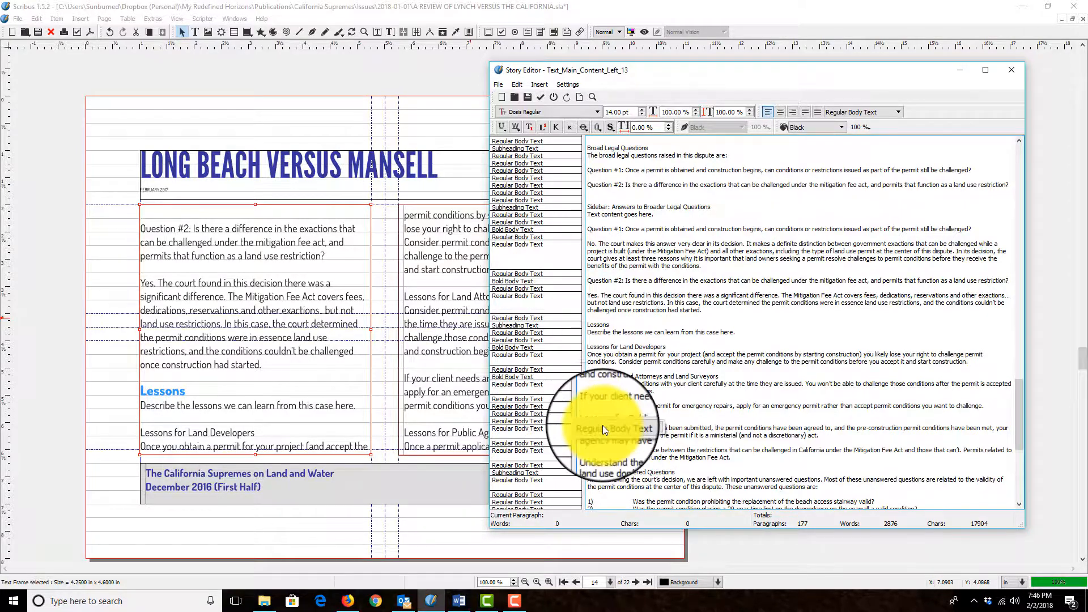
left_click(603, 427)
left_click(605, 448)
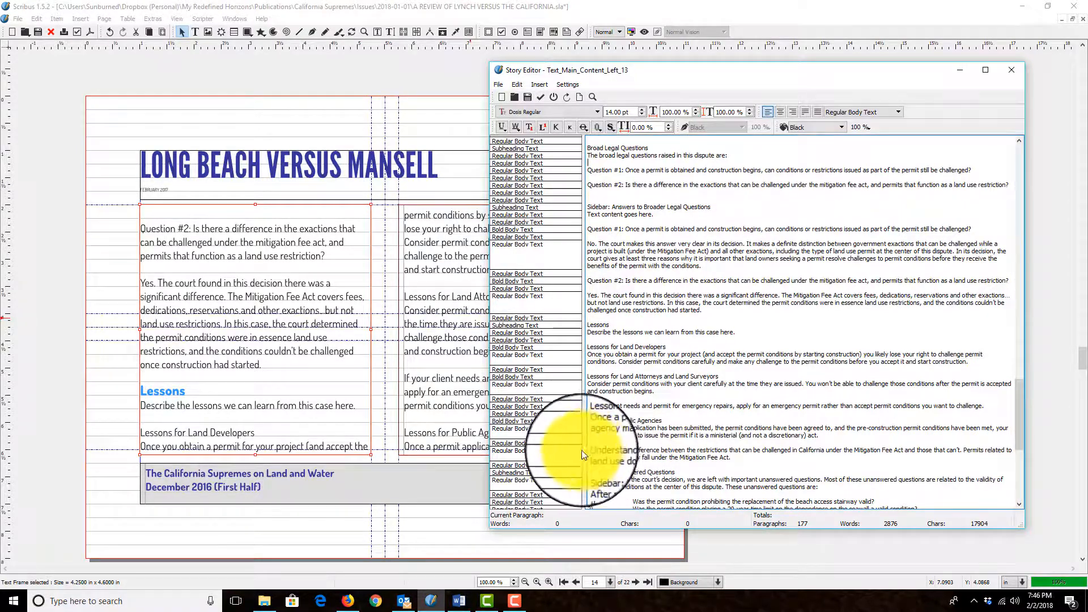
- Remove the tabs after the numbers of the four questions listed under "Unanswered Questions"
scroll(586, 448, "down", 2)
left_click(584, 440)
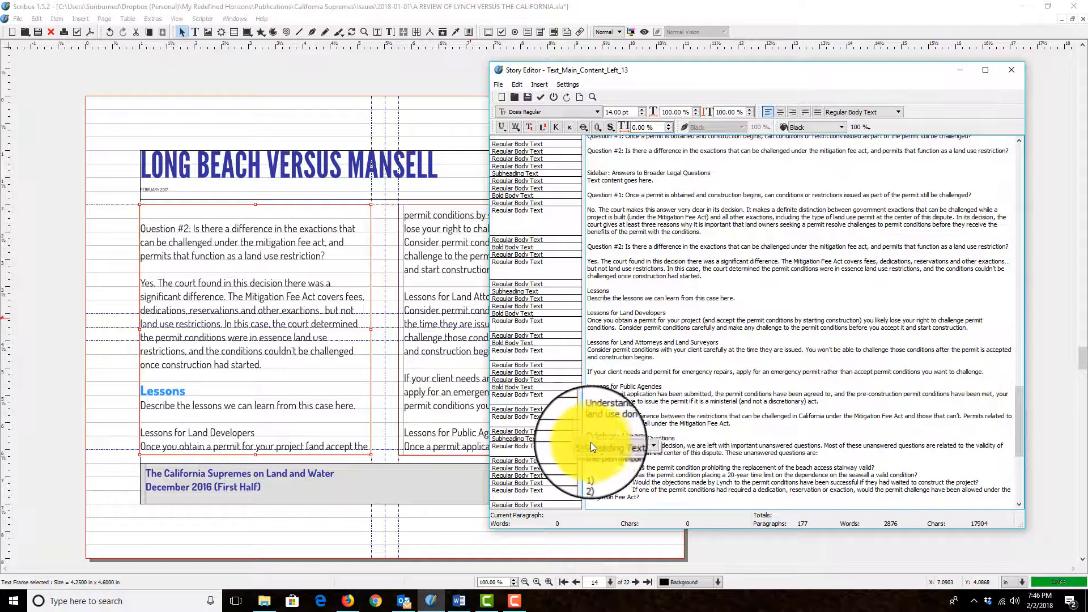
scroll(675, 420, "down", 4)
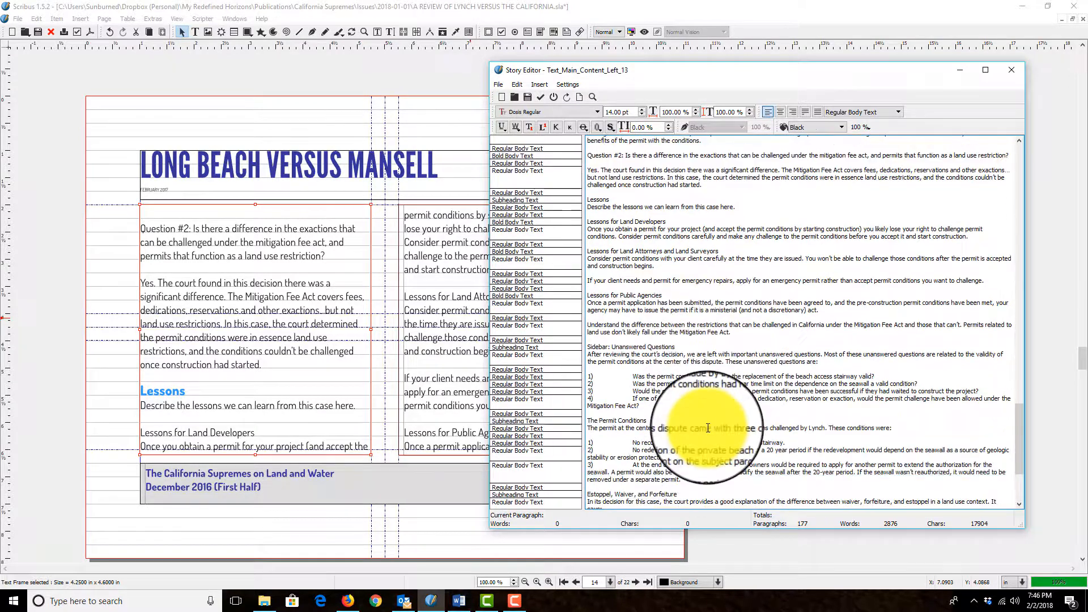
left_click(637, 378)
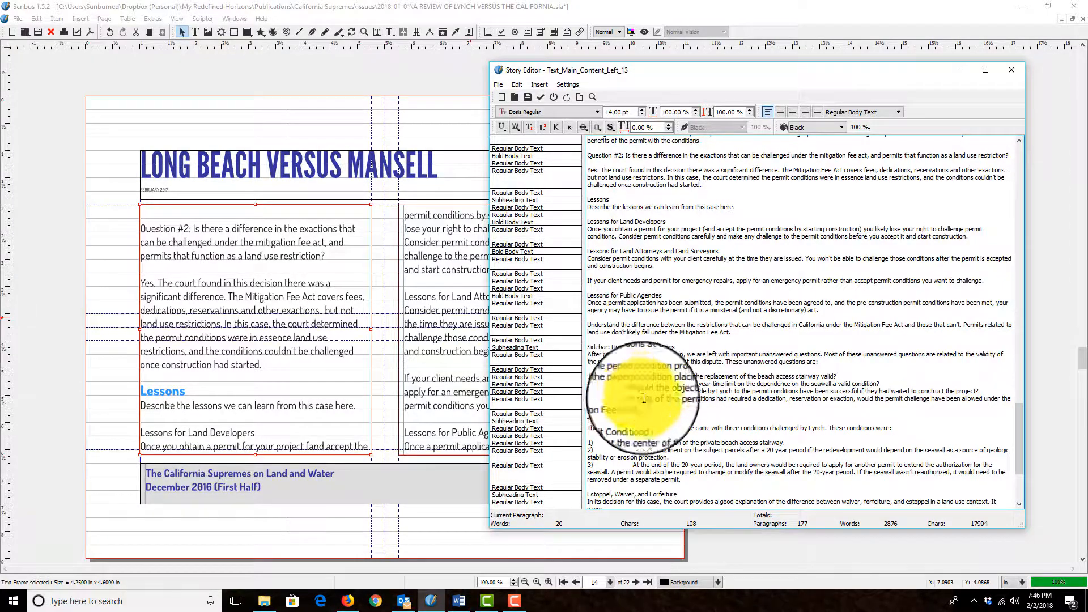
left_click(653, 400)
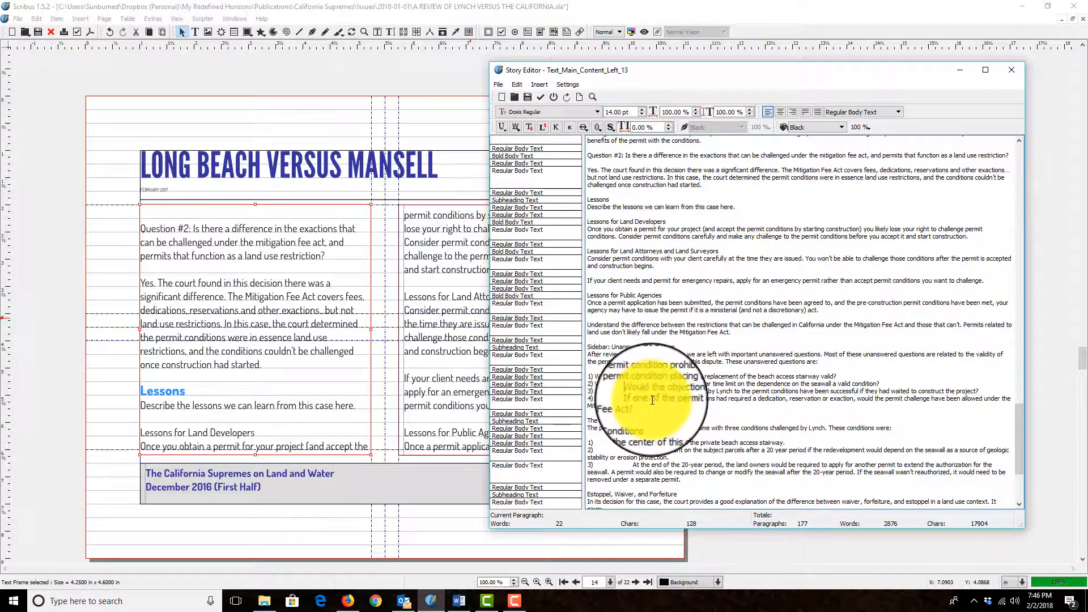
left_click(631, 398)
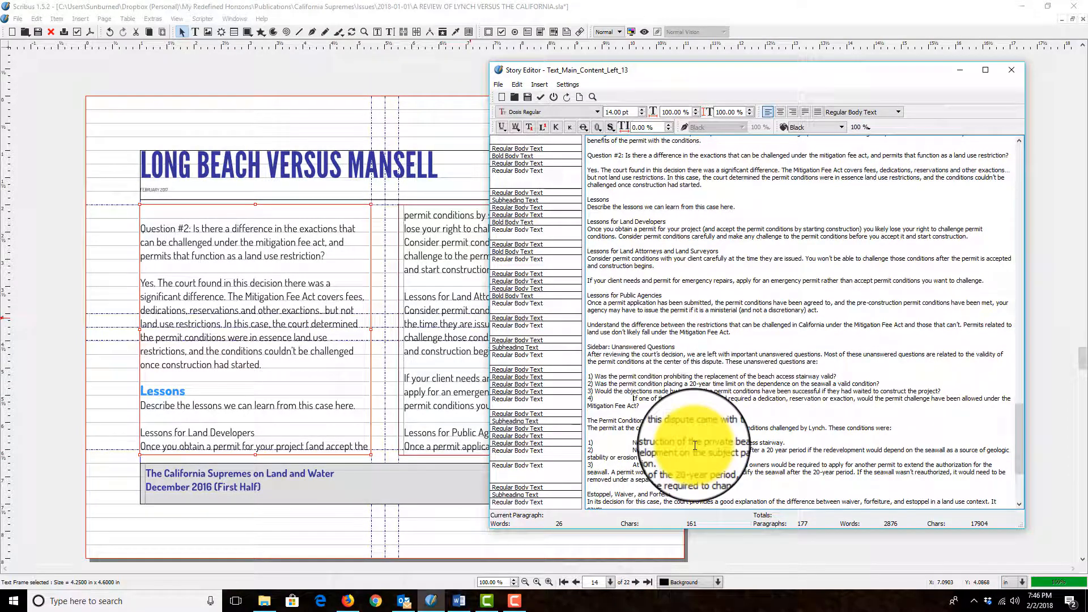
- Separate the four numbered unanswered questions with blank lines
left_click(896, 378)
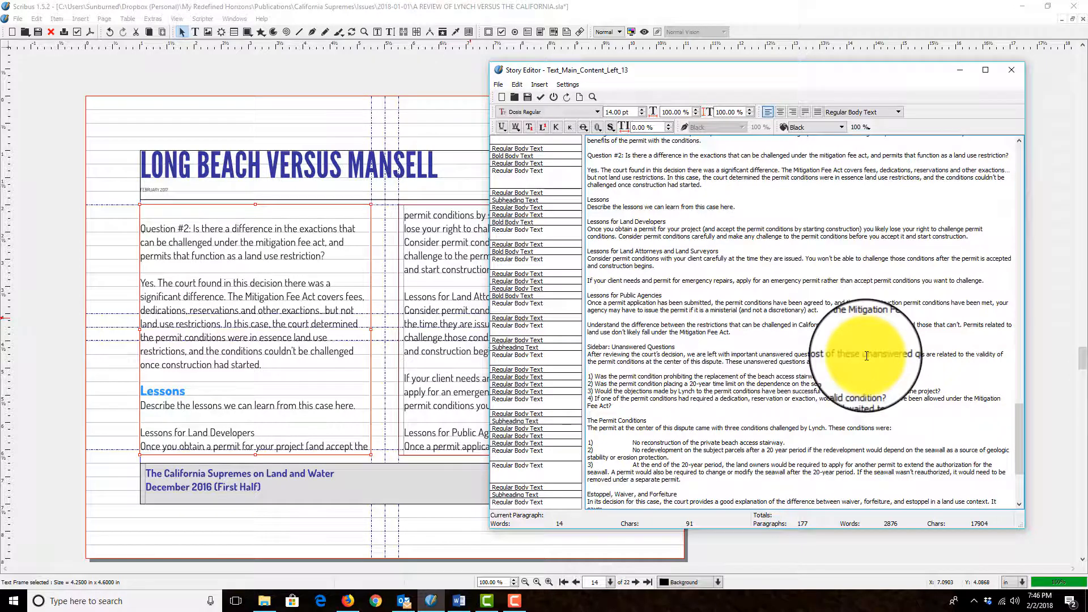
key("Return")
left_click(894, 390)
key("Return")
left_click(948, 406)
key("Return")
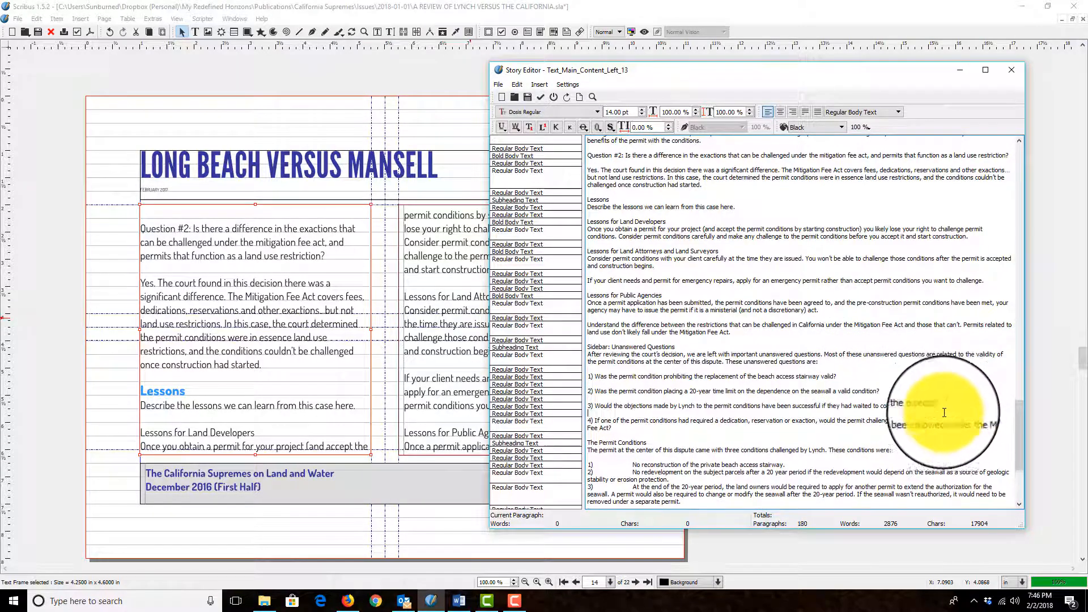
- Remove the tabs from the three numbered items under "The Permit Conditions" and insert a blank line between the first two
scroll(805, 384, "down", 2)
scroll(804, 385, "down", 2)
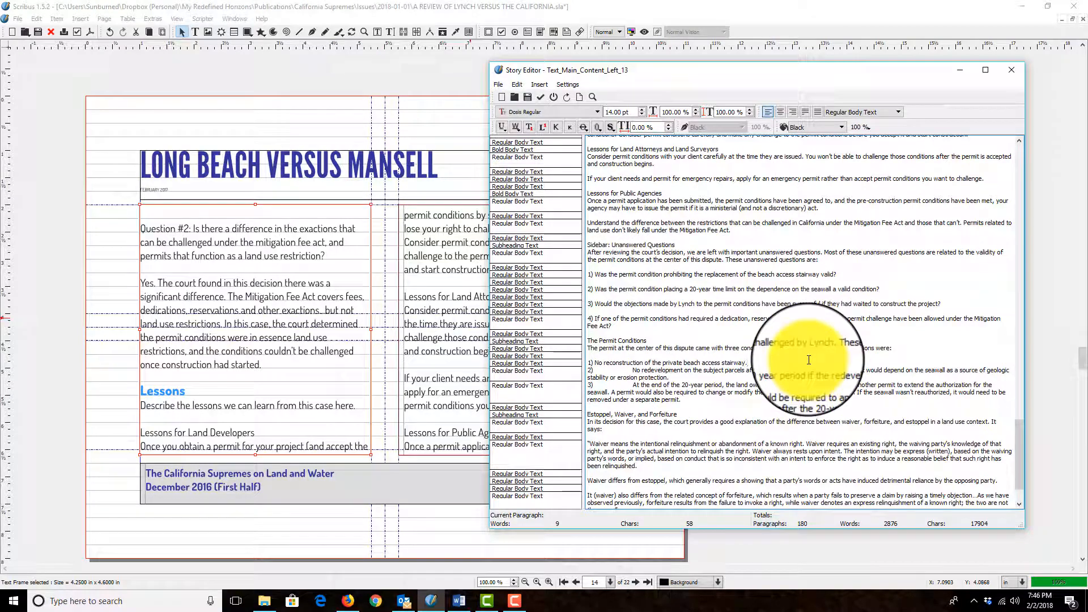
key("Return")
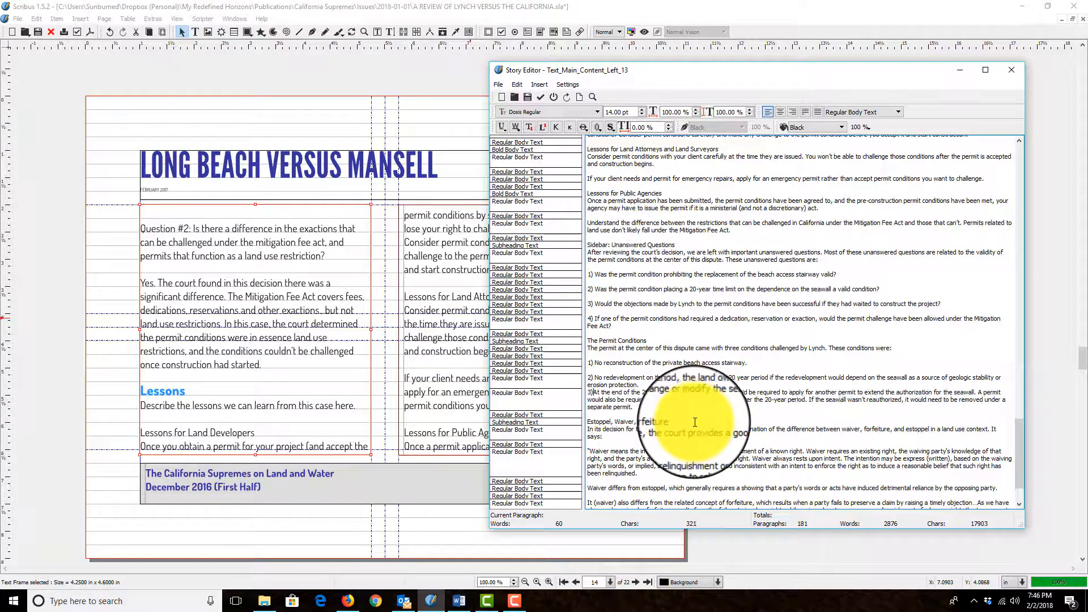
scroll(695, 422, "down", 3)
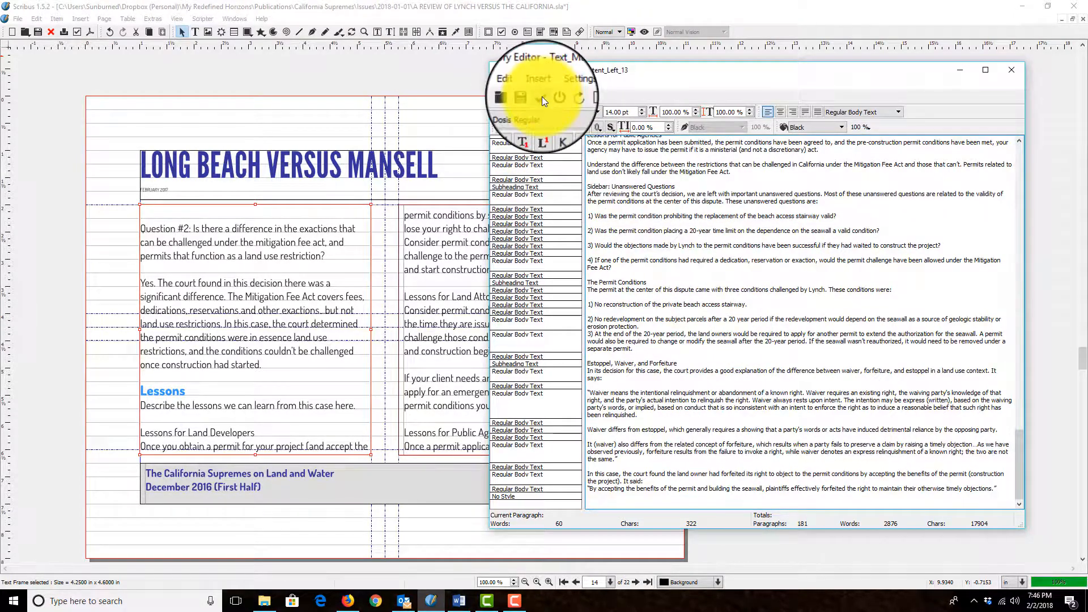
- Save the story edits to the text frame, closing the Story Editor, and check the restyled question lines on the page
left_click(537, 106)
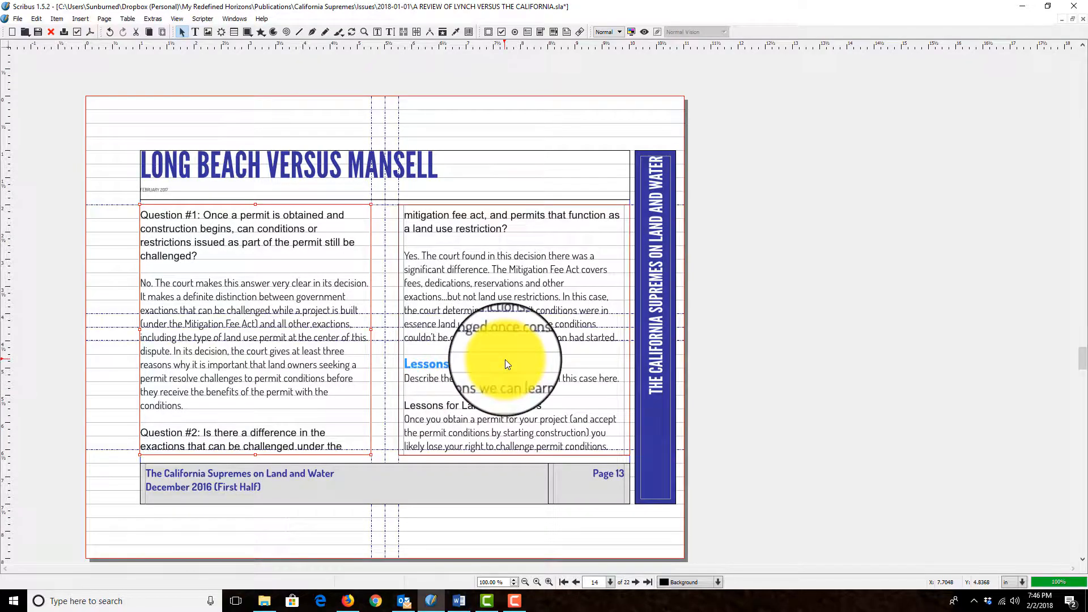
scroll(453, 363, "up", 10)
scroll(539, 366, "down", 15)
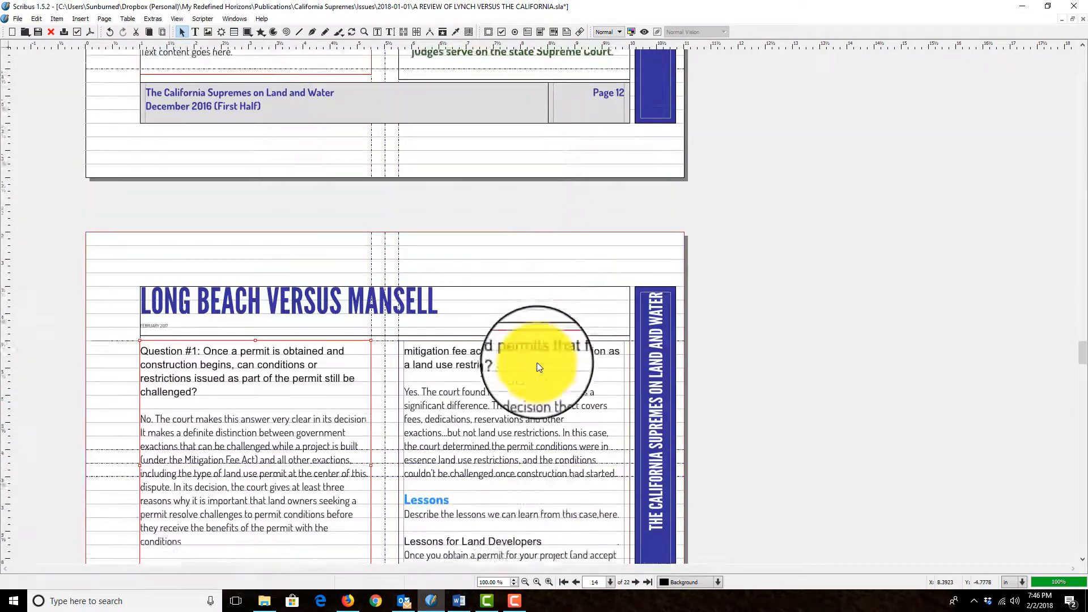
scroll(530, 365, "up", 8)
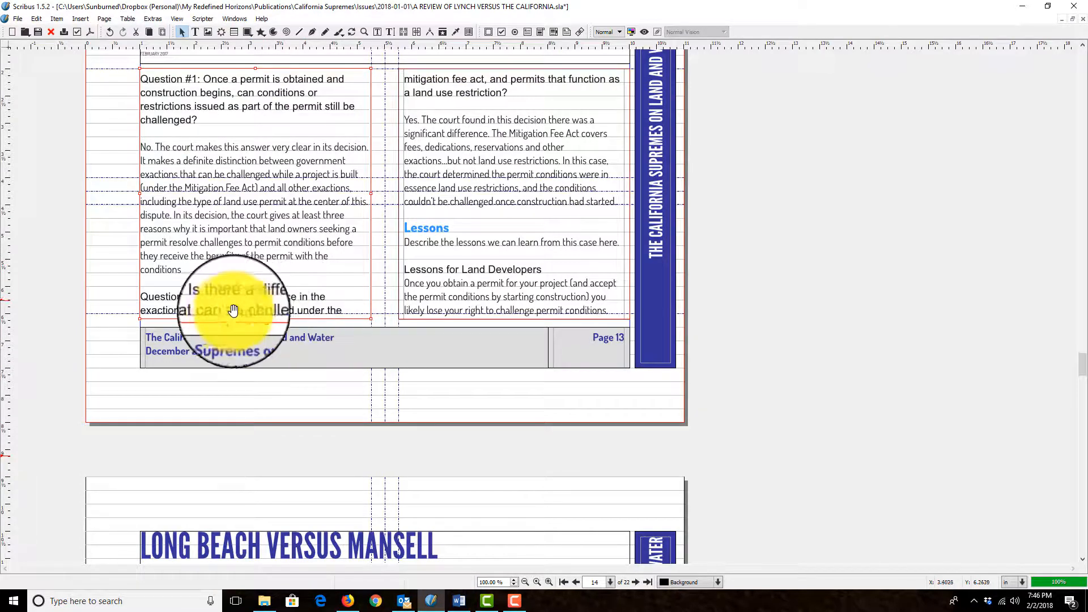
- Open the Bold Body Text paragraph style for editing in the Style Manager
left_click(33, 20)
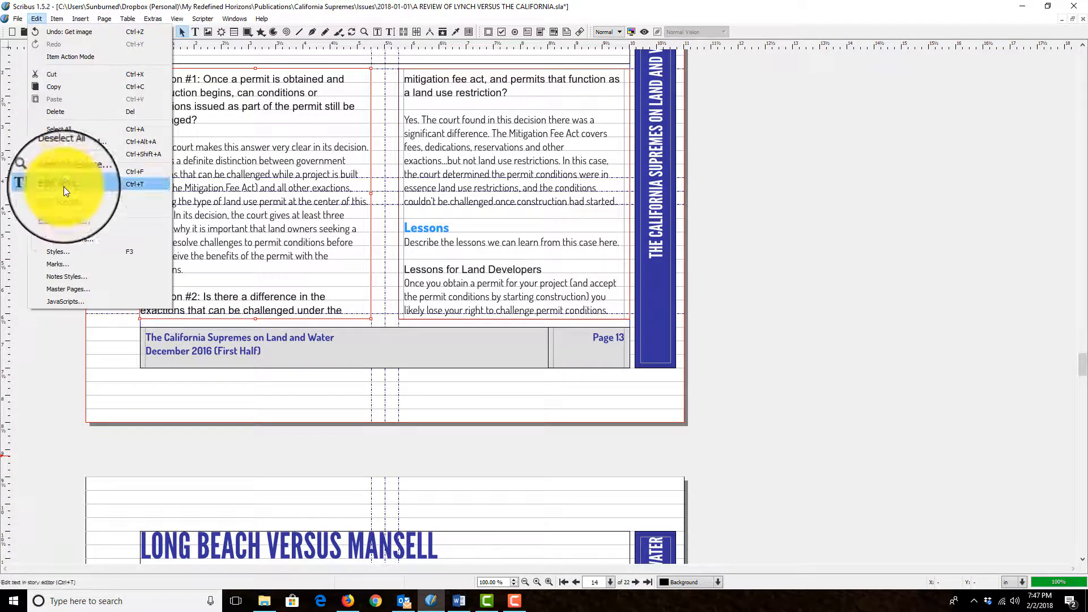
left_click(77, 256)
scroll(448, 156, "down", 5)
scroll(451, 147, "up", 2)
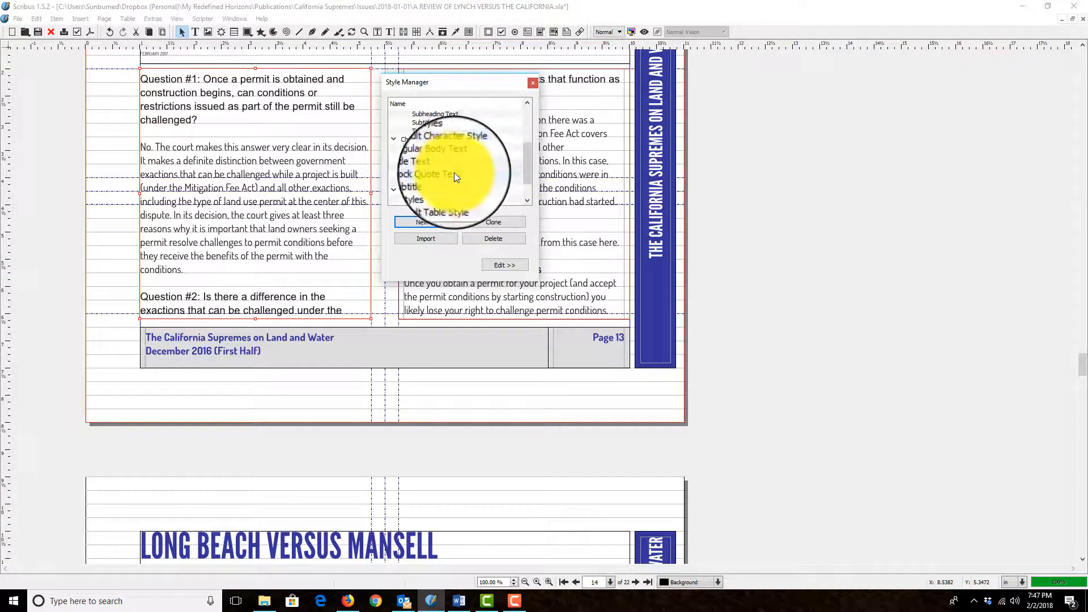
scroll(461, 189, "up", 3)
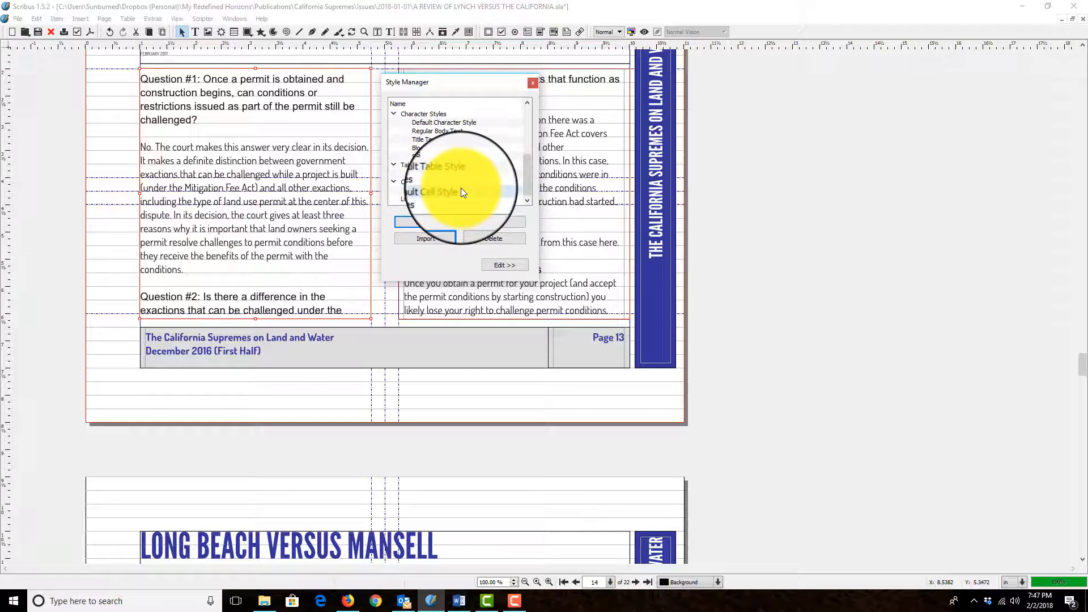
scroll(454, 133, "up", 1)
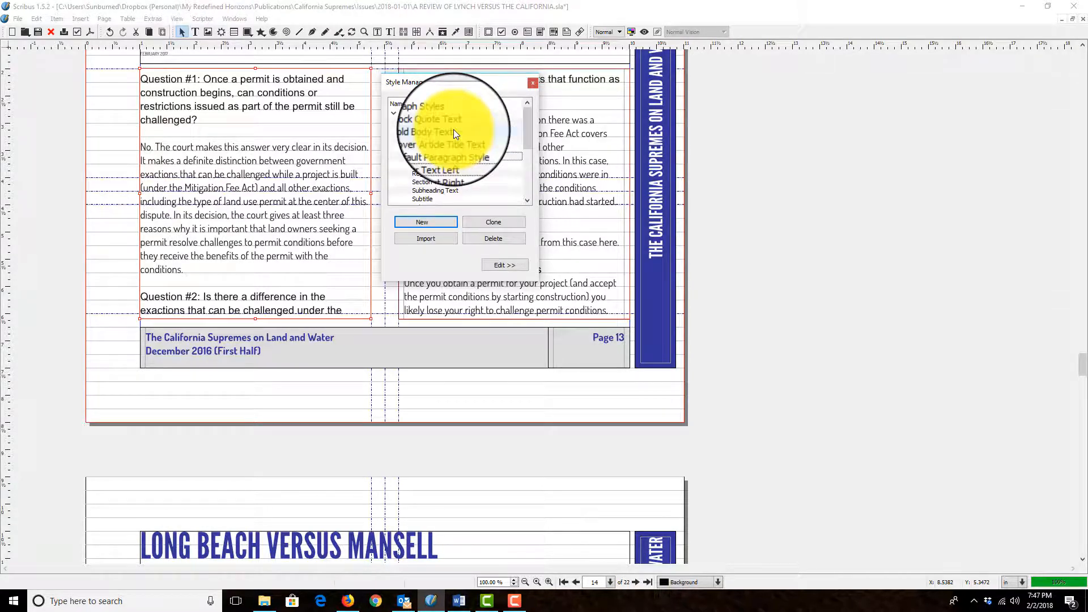
left_click(451, 132)
left_click(504, 266)
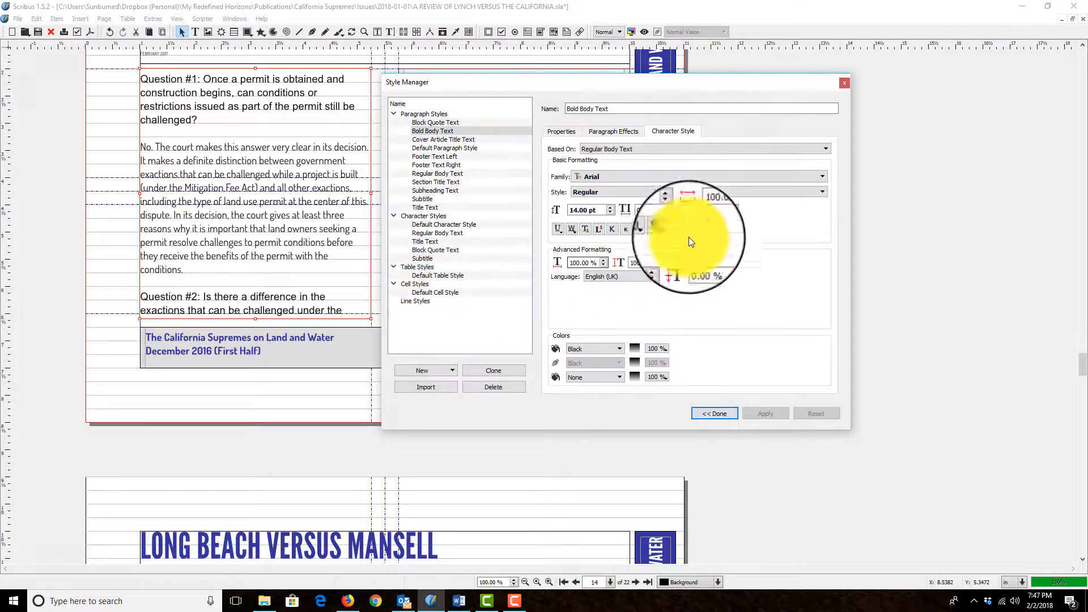
- Set the Bold Body Text font to Dosis ExtraBold, apply the change, and check the following pages with the Style Manager closed
left_click(659, 177)
left_click(659, 178)
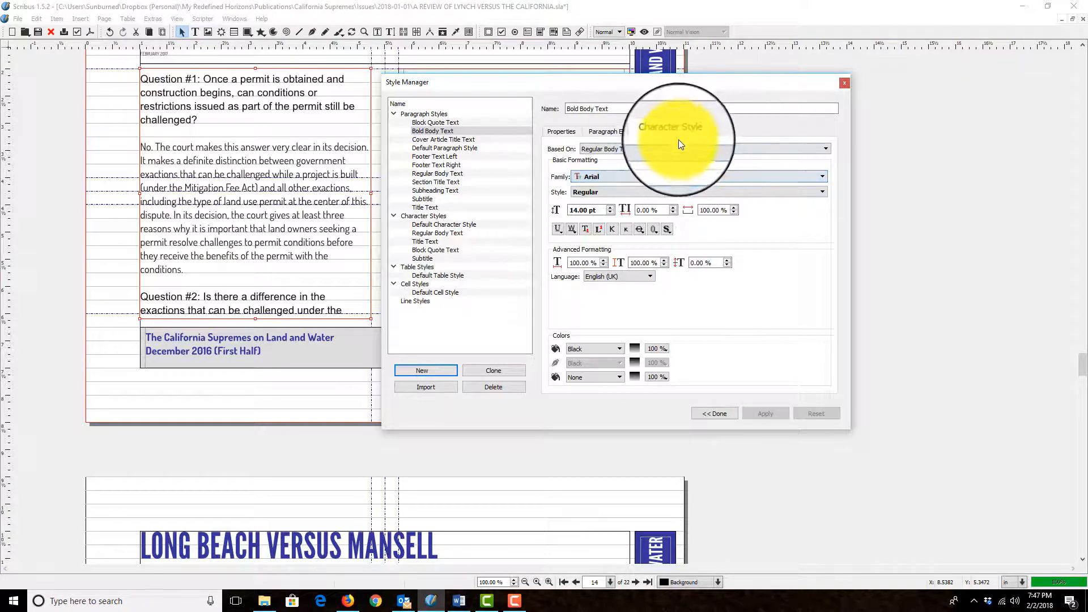
left_click(661, 151)
left_click(661, 150)
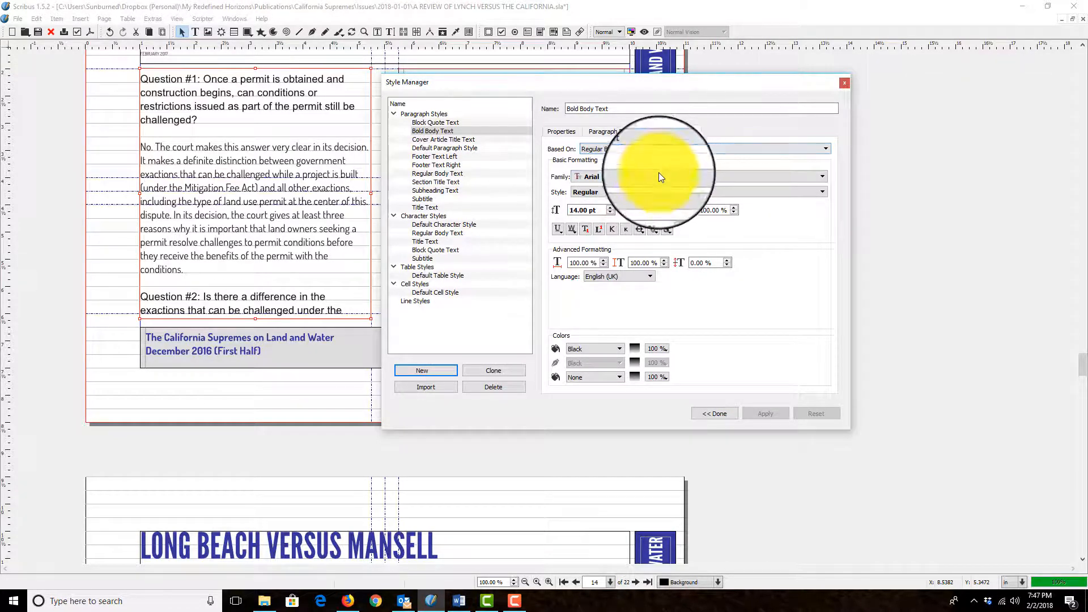
left_click(659, 177)
scroll(666, 196, "up", 1)
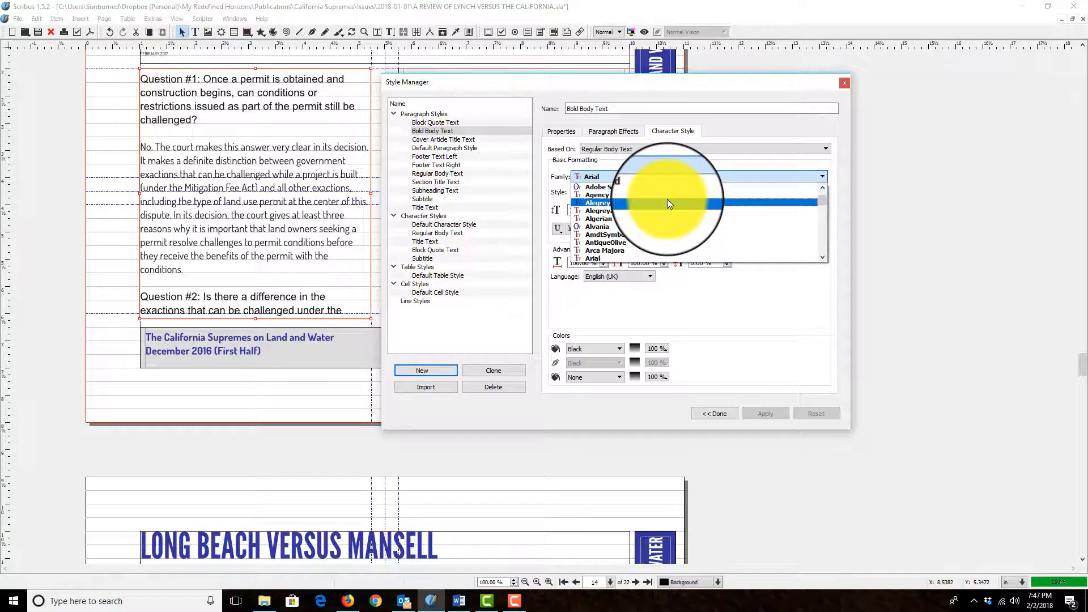
scroll(668, 199, "down", 10)
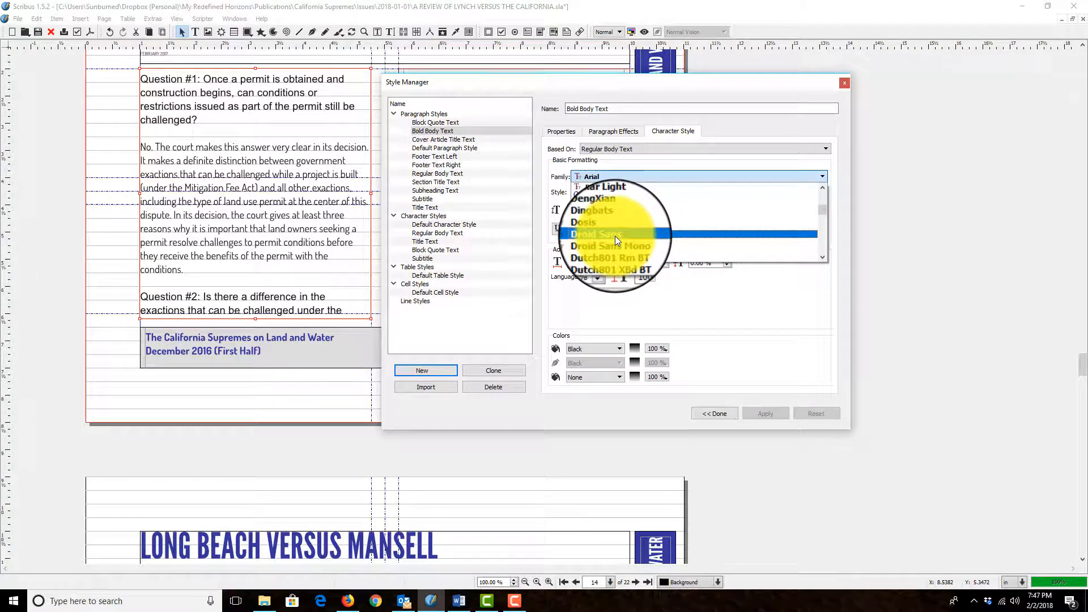
left_click(617, 228)
left_click(642, 192)
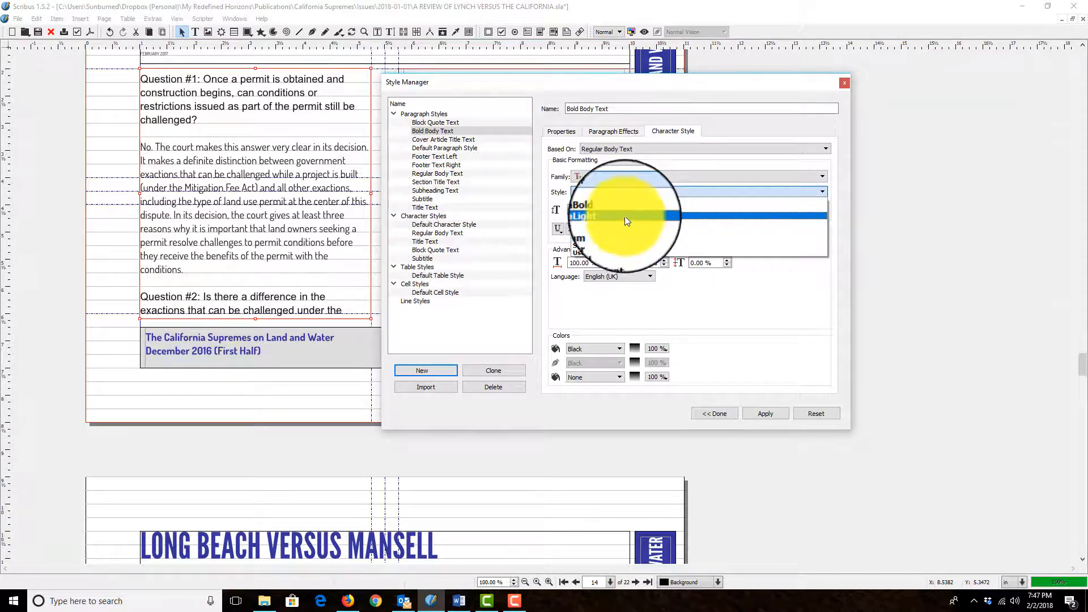
left_click(629, 206)
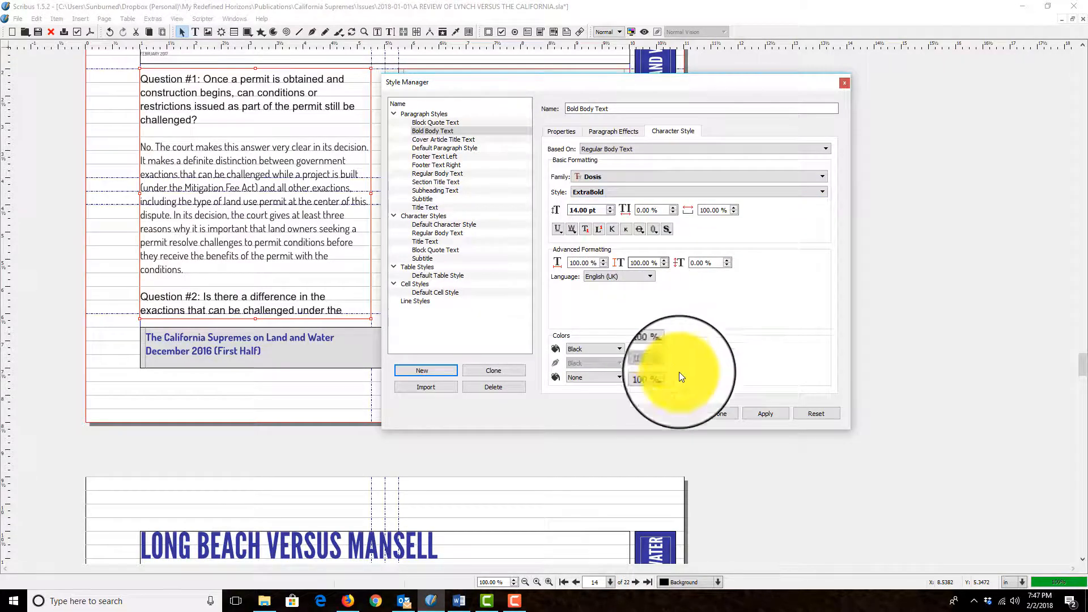
left_click(750, 417)
left_click(713, 415)
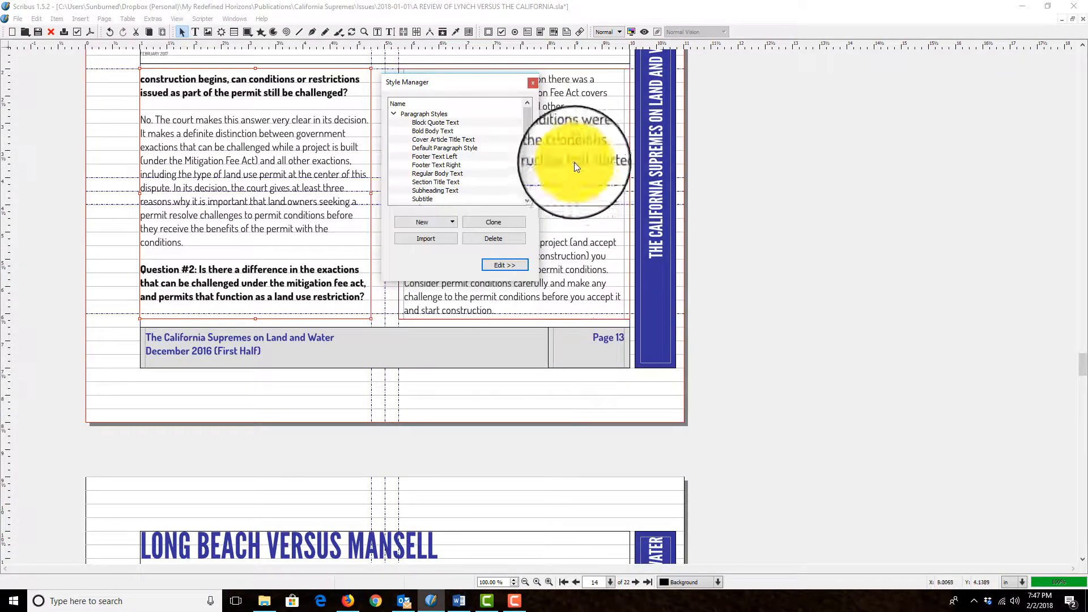
left_click(537, 84)
scroll(508, 229, "down", 7)
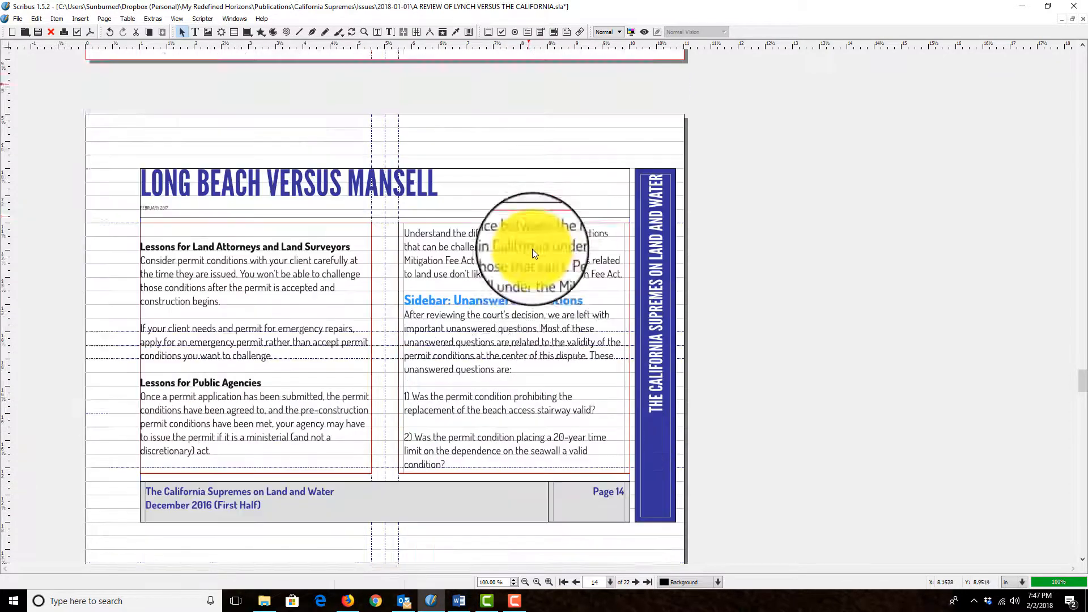
scroll(532, 248, "down", 10)
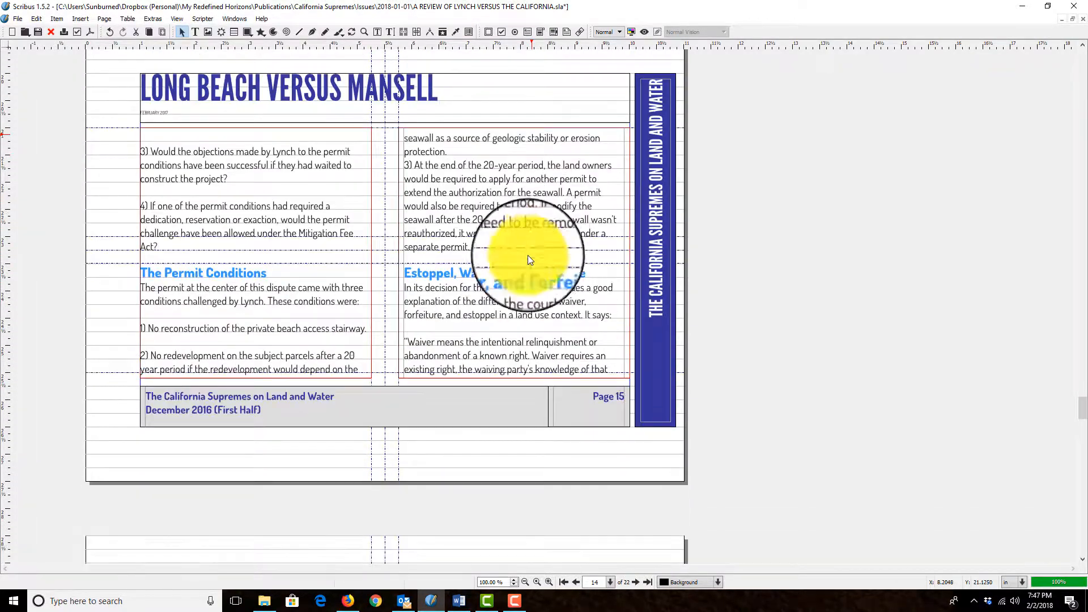
- Insert a blank line before the third numbered item under "The Permit Conditions" and update the text frame
right_click(507, 189)
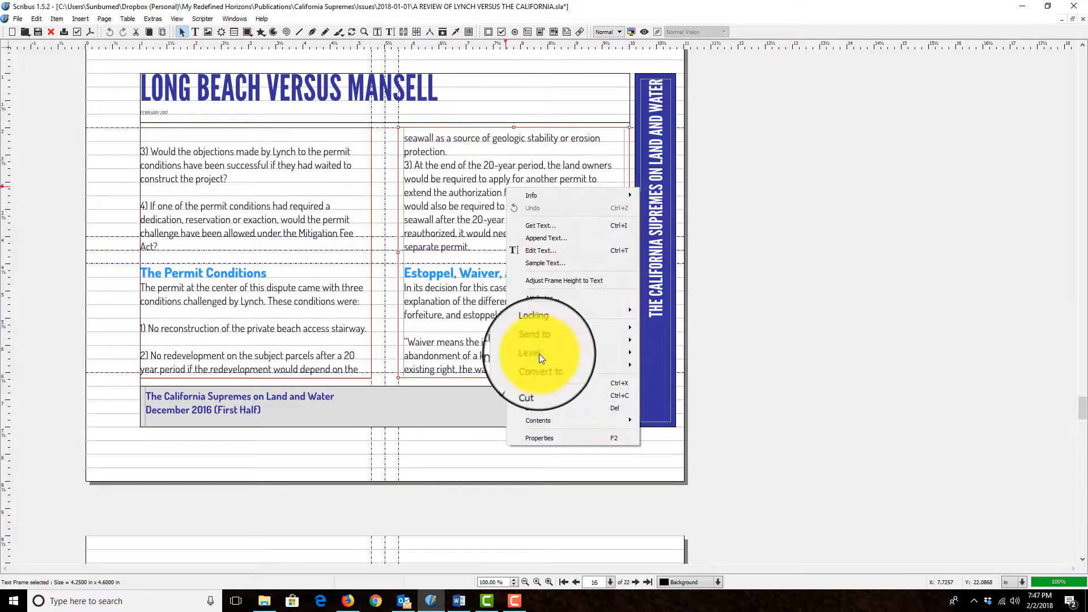
left_click(545, 251)
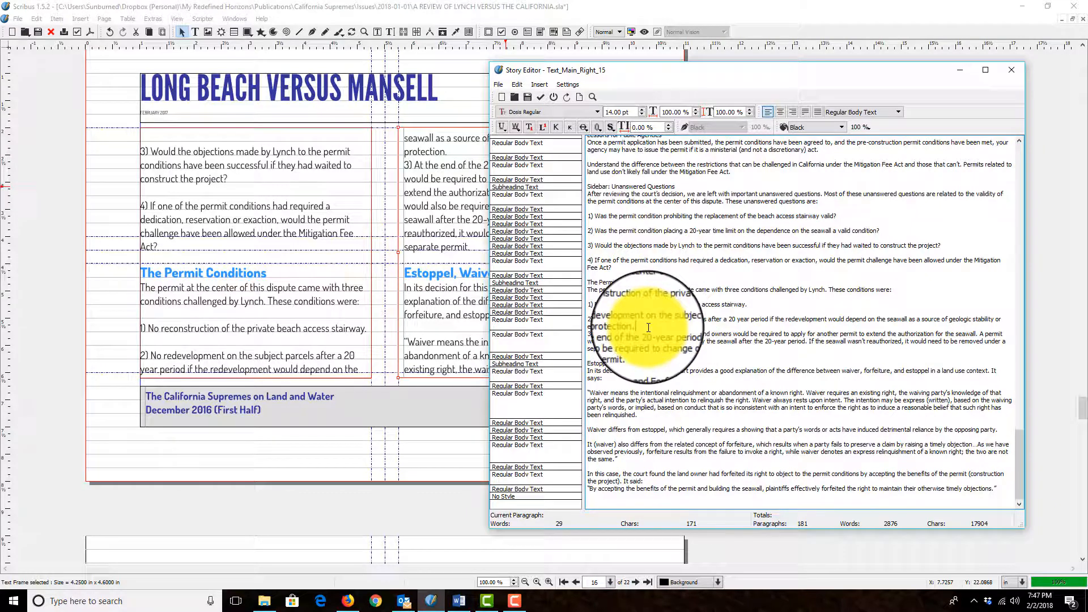
key("Return")
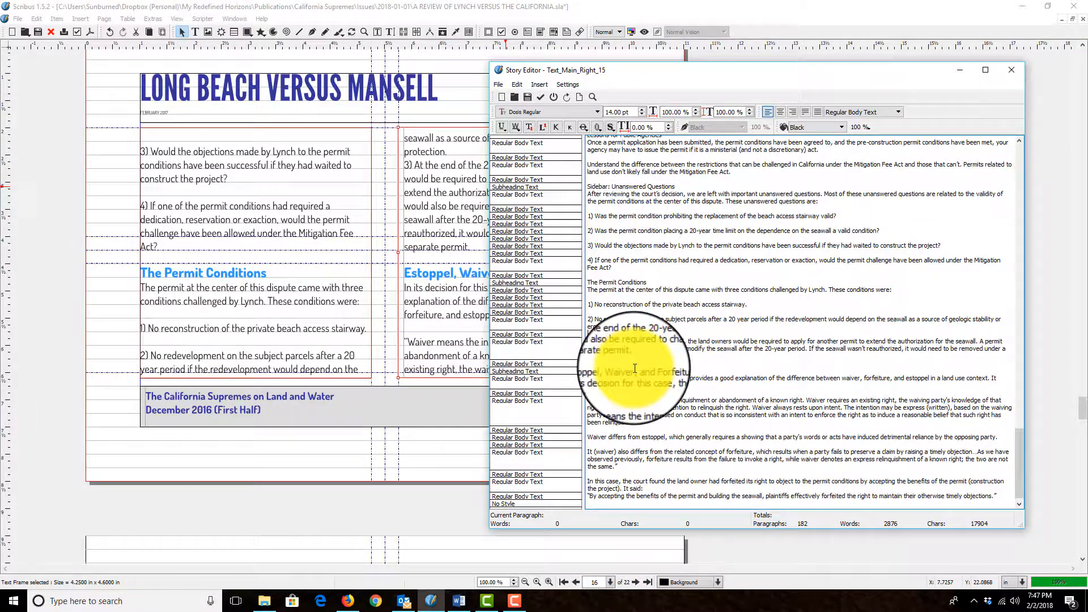
left_click(539, 98)
- Review the spacing and styling on the article's last pages, then on its first pages from "Article Introduction" to "Timeline"
scroll(512, 332, "down", 6)
scroll(527, 341, "up", 4)
scroll(527, 343, "down", 6)
scroll(529, 345, "up", 5)
scroll(539, 335, "down", 5)
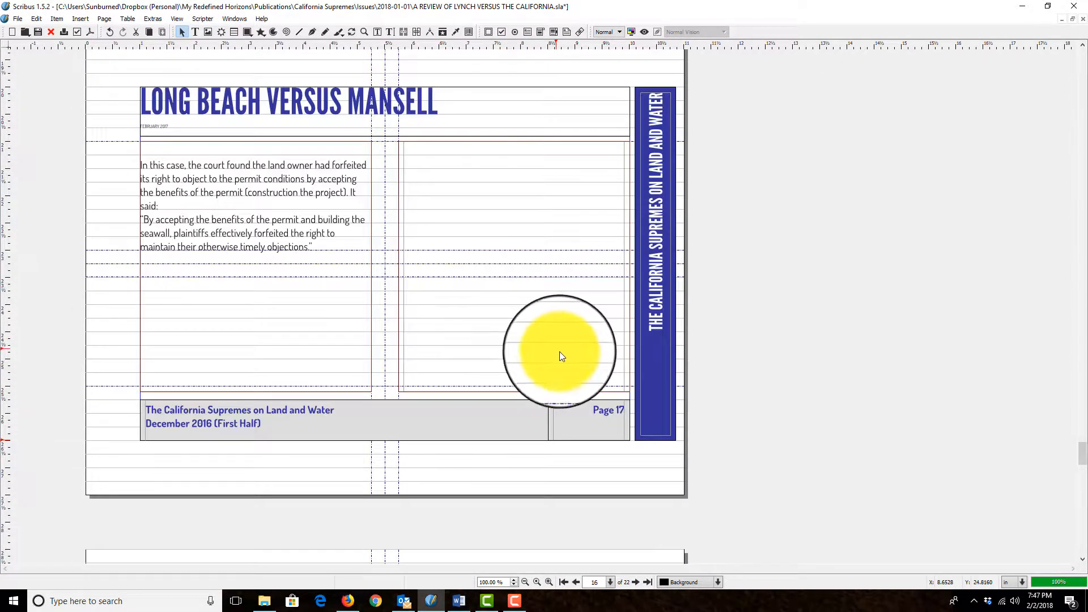
scroll(560, 354, "up", 5)
scroll(470, 326, "down", 6)
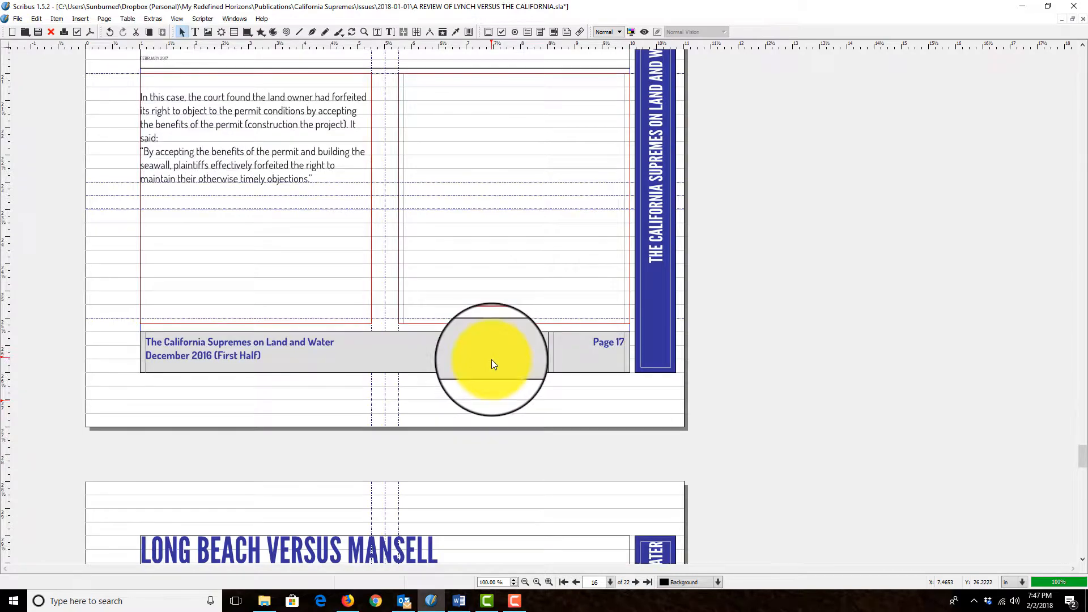
scroll(491, 364, "down", 5)
scroll(456, 364, "up", 5)
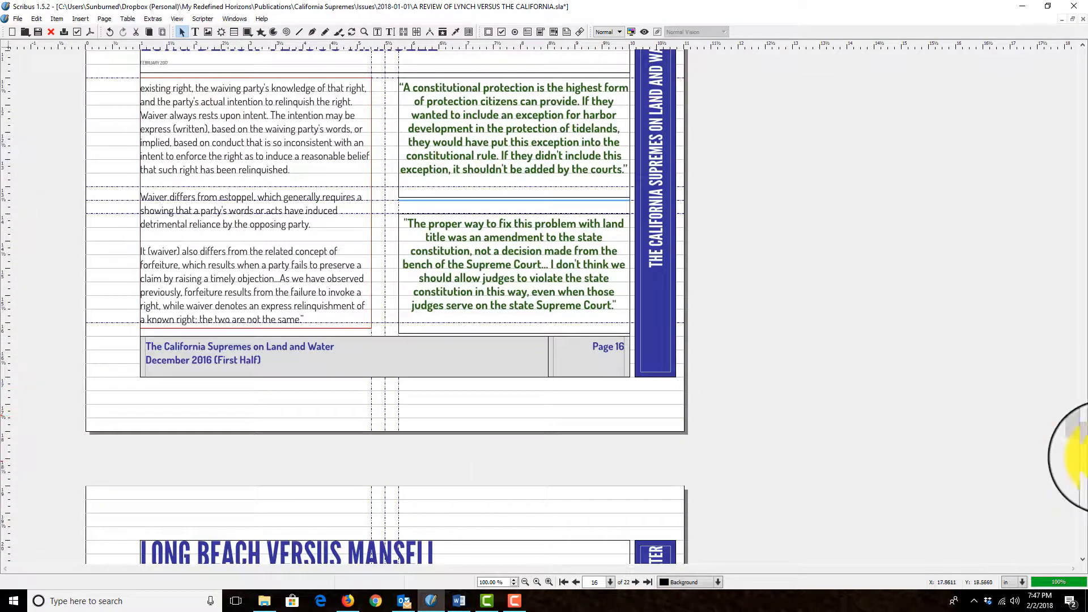
left_click_drag(1082, 439, 1076, 69)
scroll(502, 386, "down", 10)
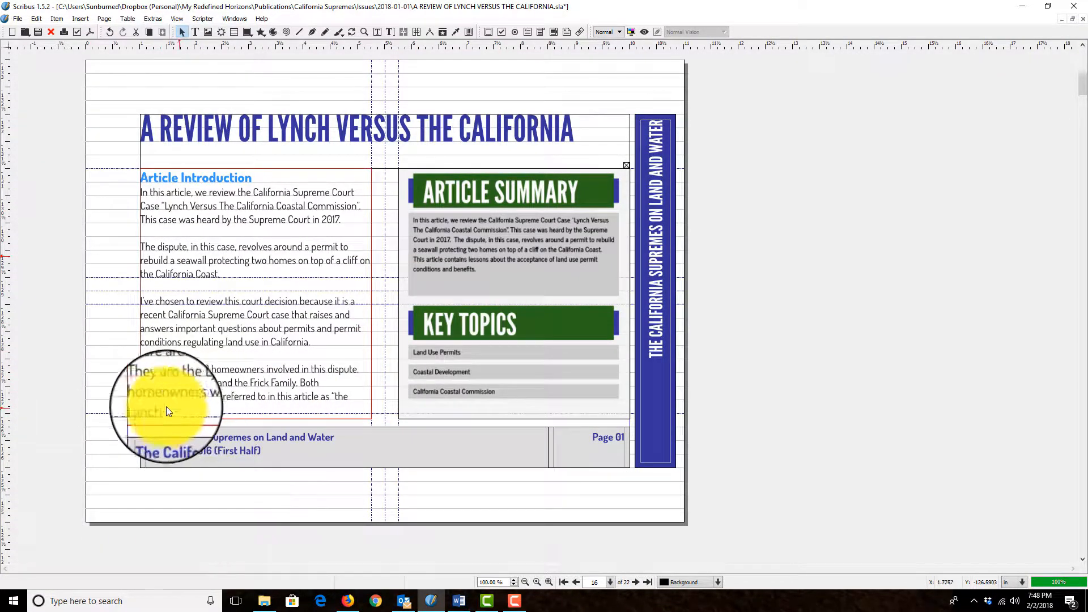
scroll(272, 414, "down", 2)
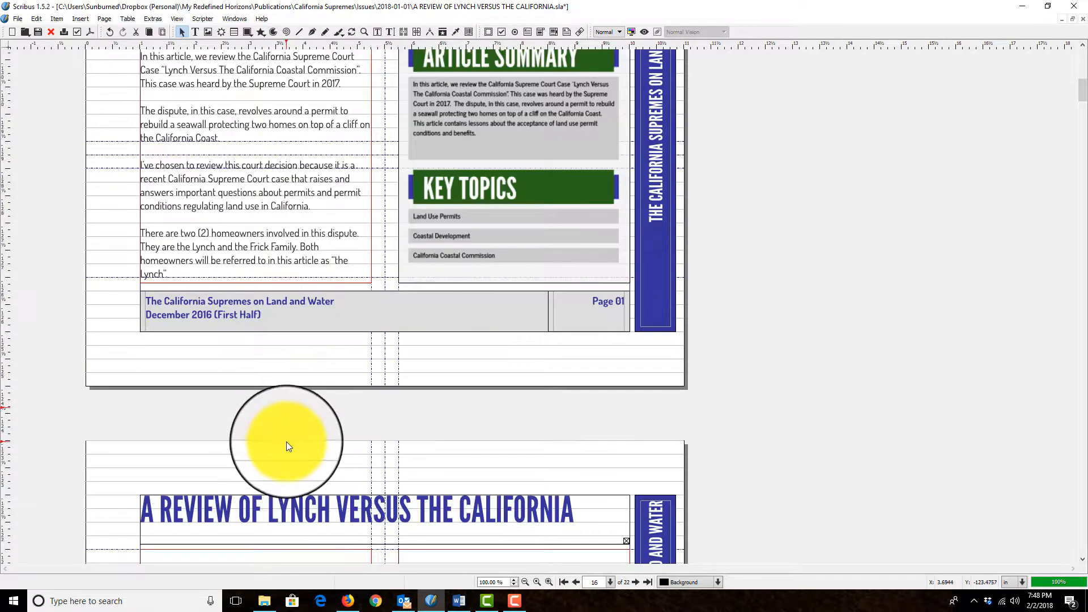
scroll(287, 442, "down", 5)
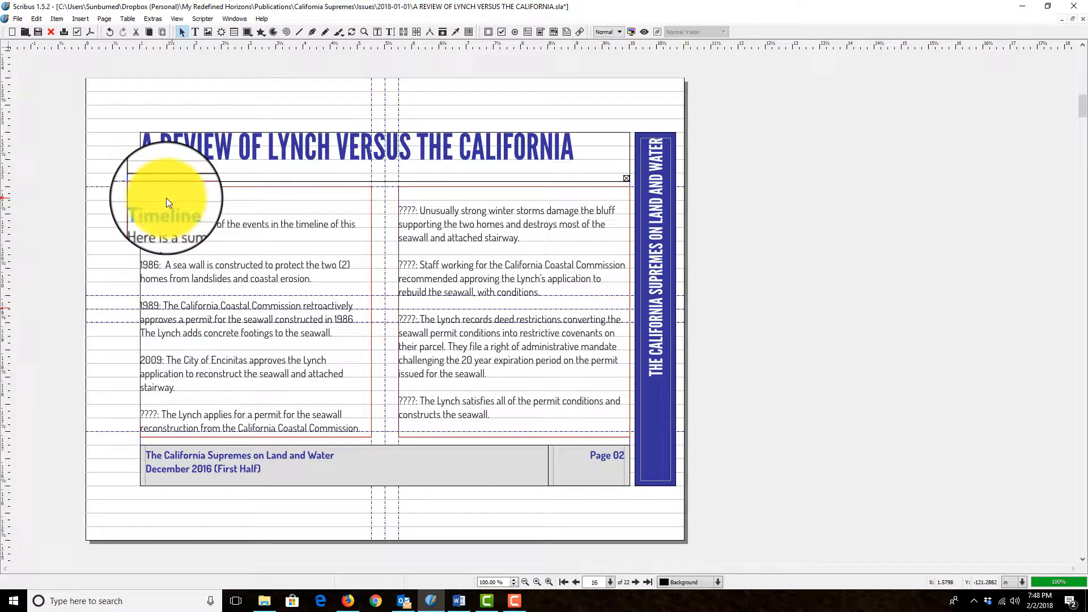
- Remove the blank line above the "Timeline" heading in the story text and update the text frame
left_click(179, 217)
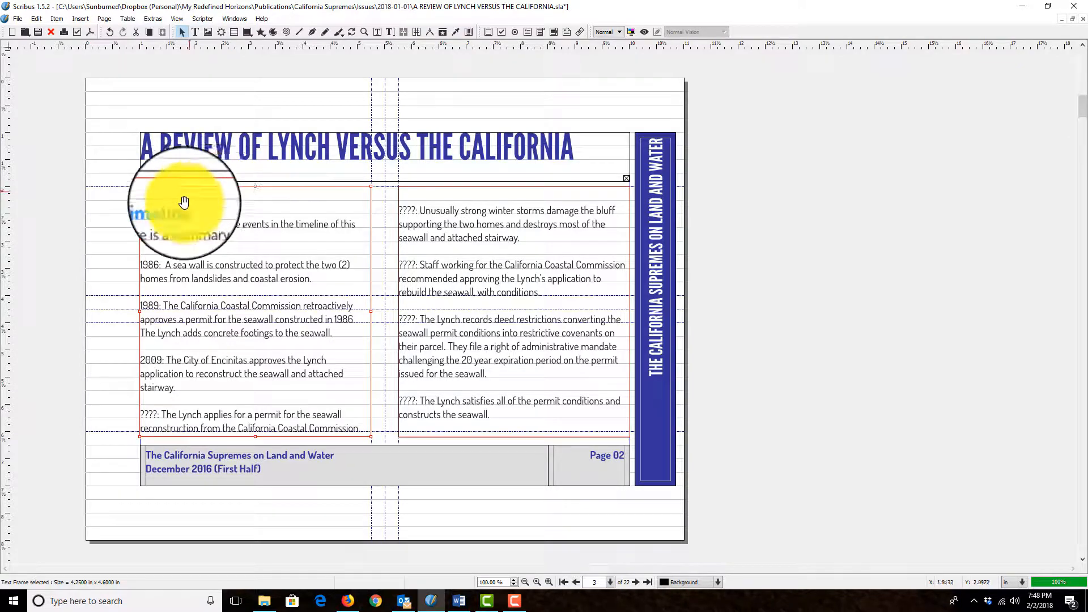
right_click(296, 328)
left_click(348, 392)
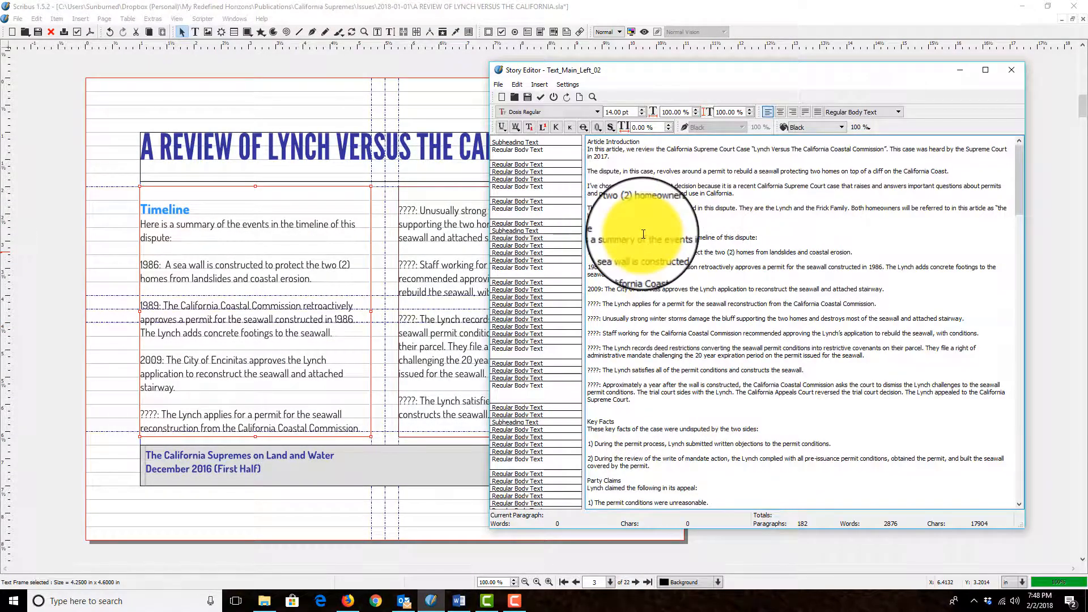
key("BackSpace")
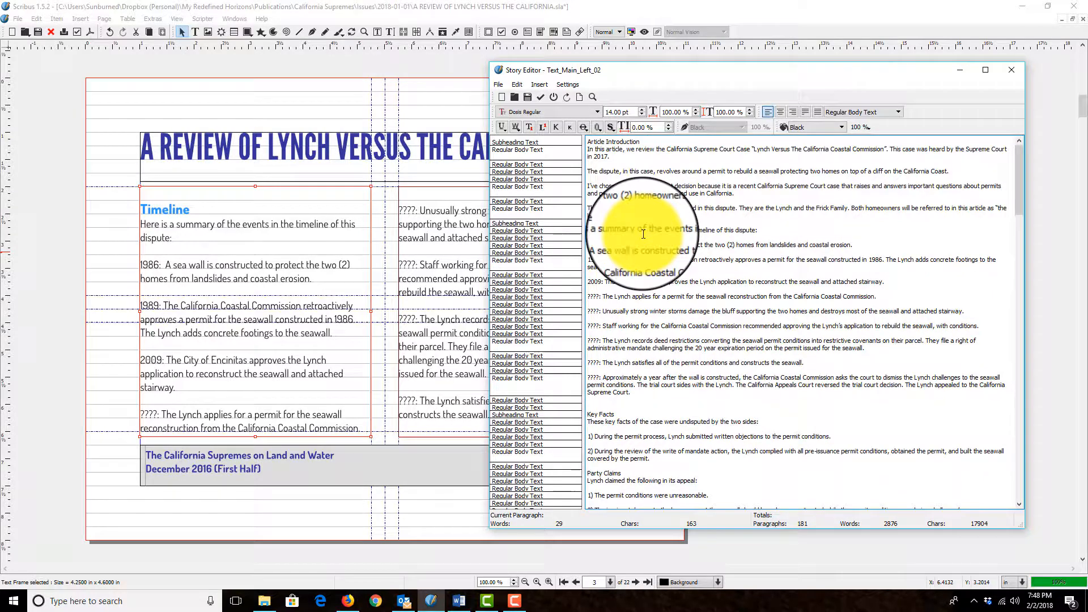
left_click(540, 97)
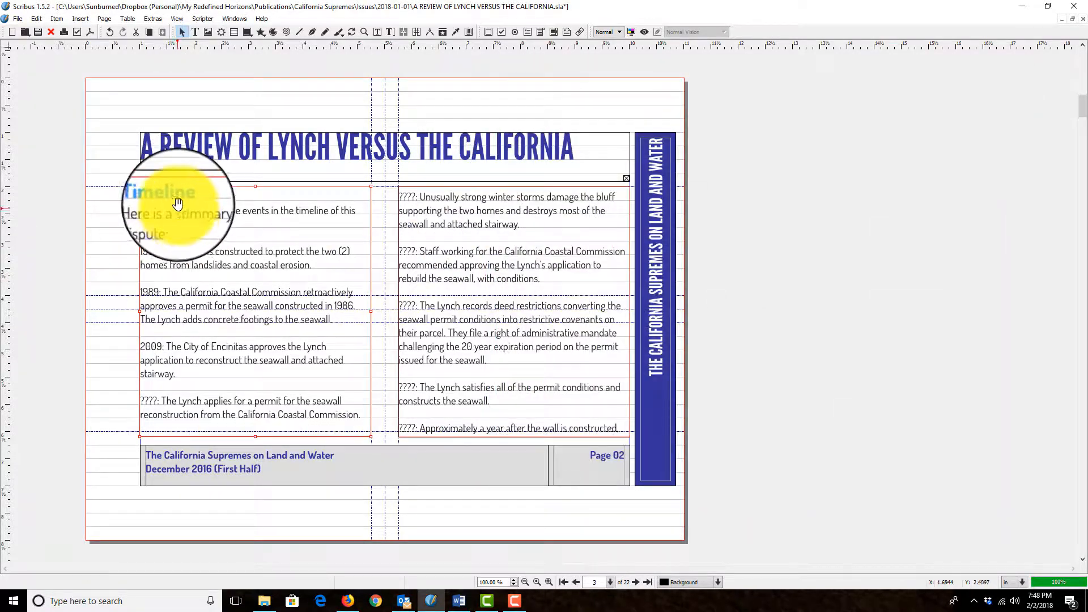
- Delete the blank line above "Party Claims", apply the Bold Body Text style to that line, and update the text frame
scroll(379, 339, "down", 2)
scroll(261, 213, "up", 1)
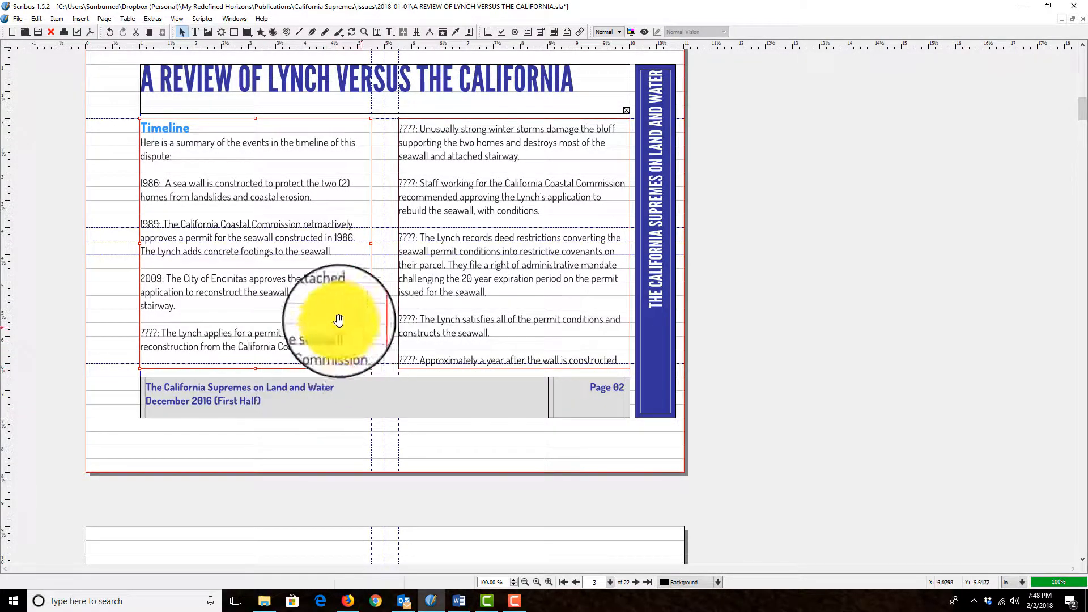
scroll(347, 346, "down", 1)
scroll(345, 341, "down", 3)
scroll(347, 345, "up", 4)
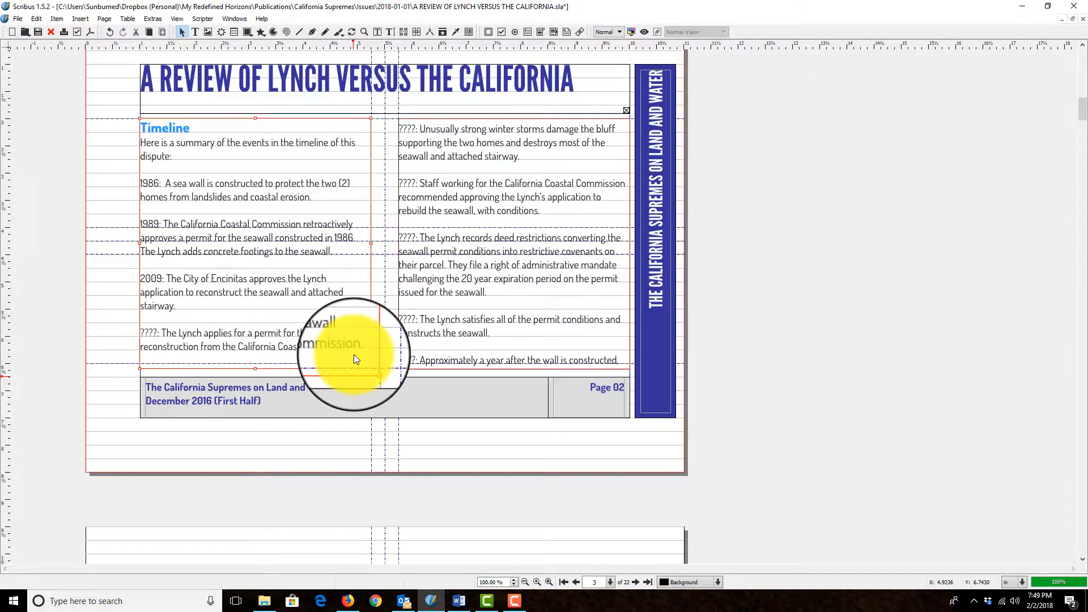
scroll(460, 350, "down", 18)
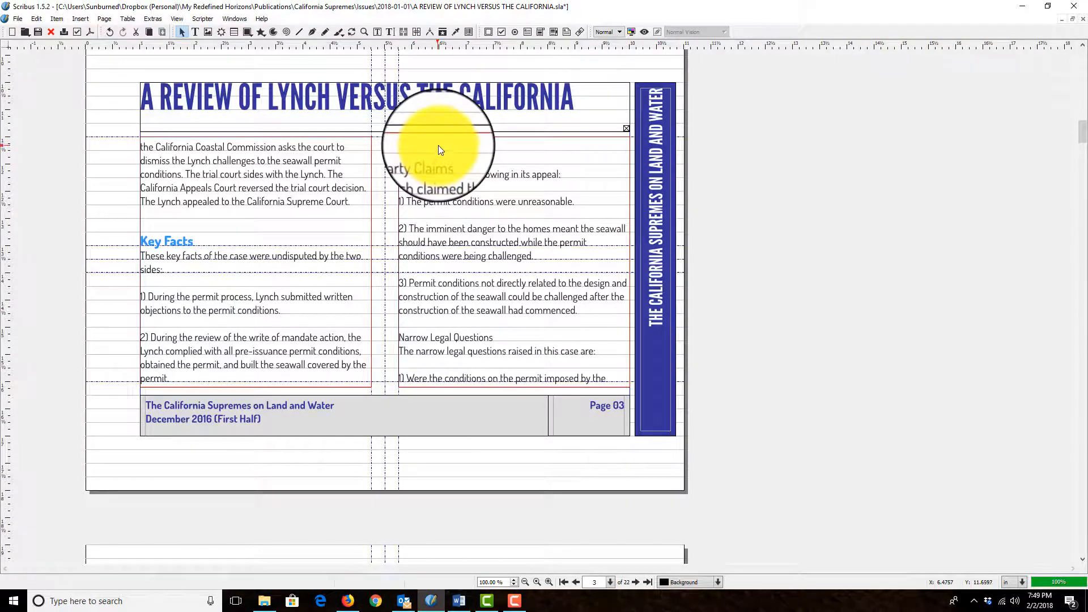
right_click(435, 165)
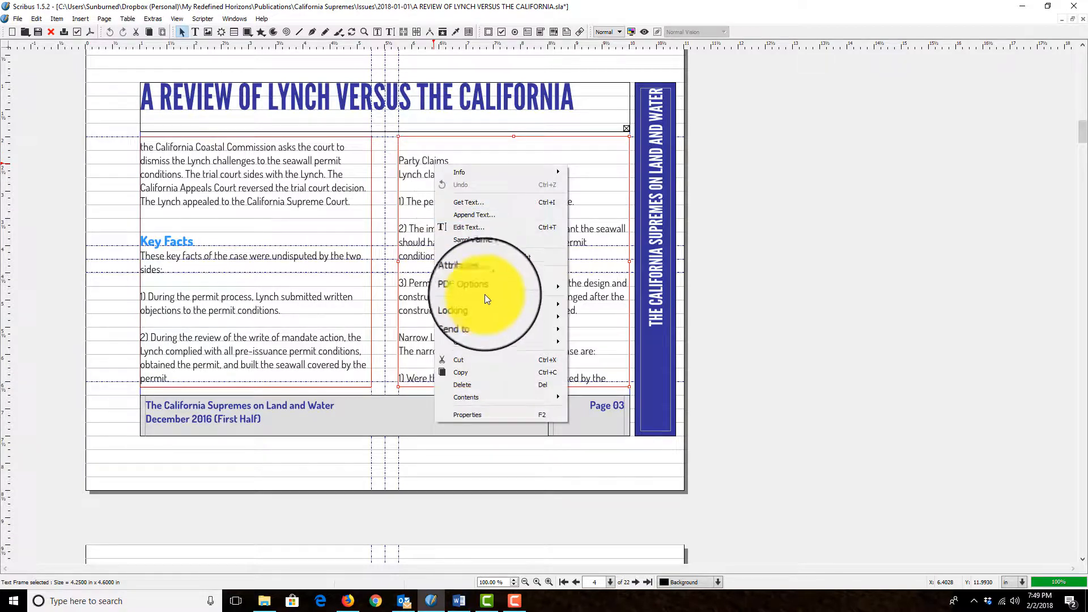
left_click(480, 232)
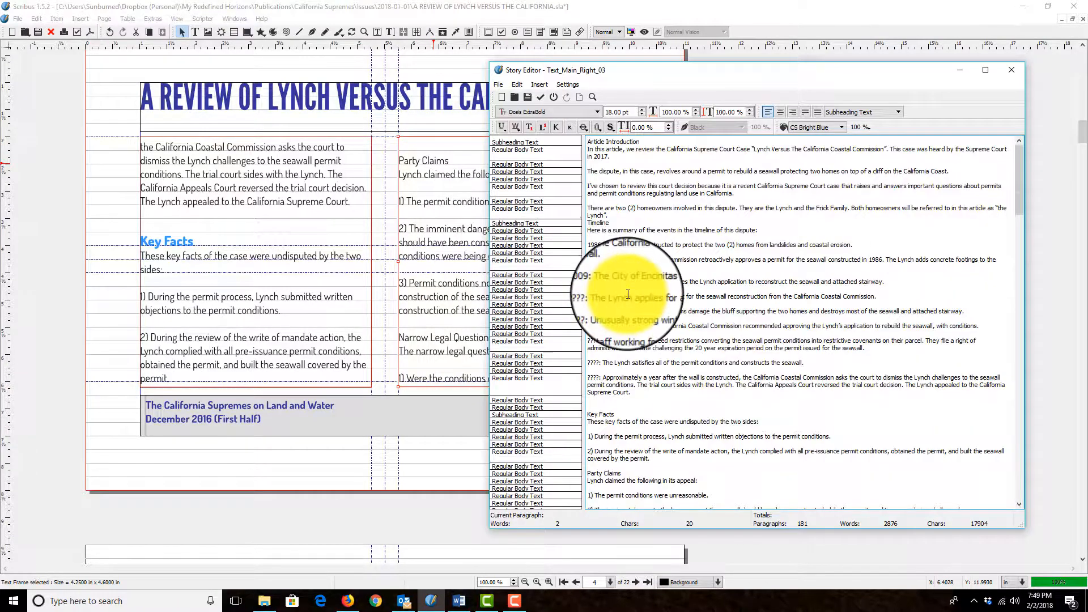
scroll(628, 294, "down", 3)
scroll(703, 346, "down", 4)
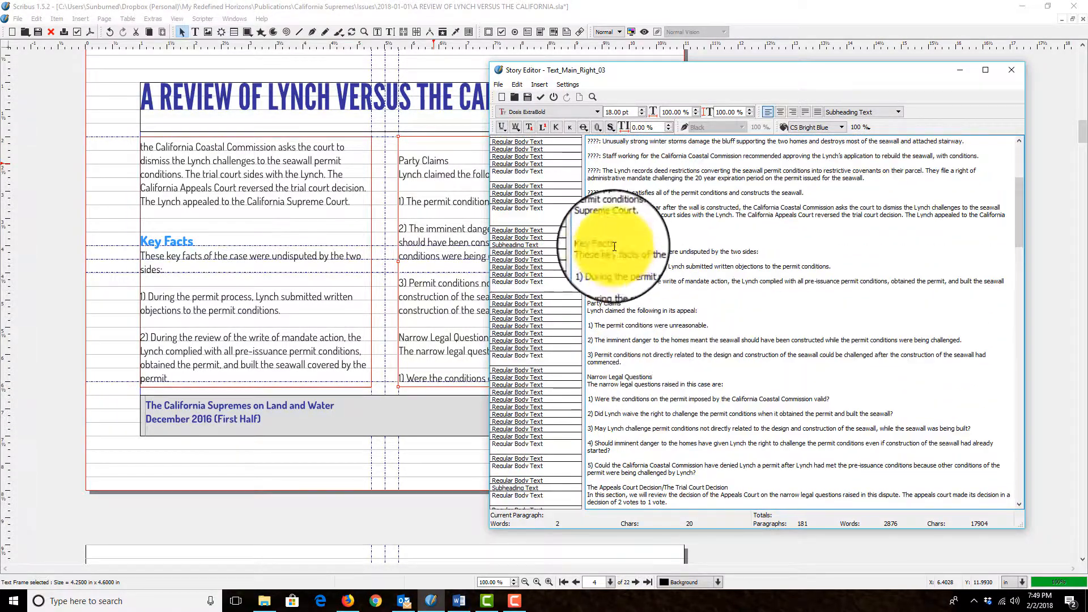
scroll(640, 252, "up", 2)
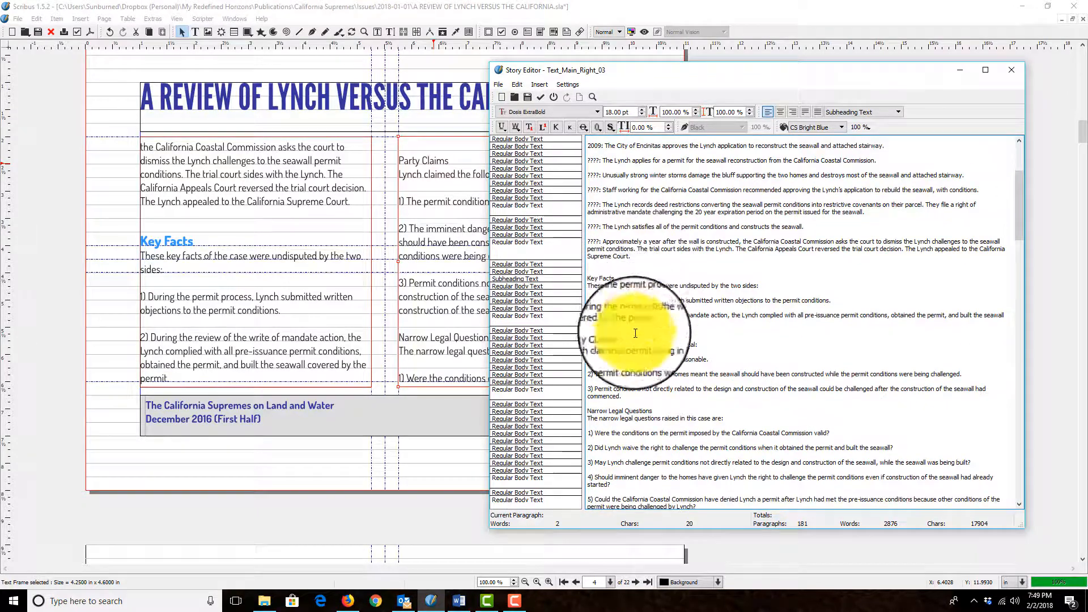
left_click(622, 333)
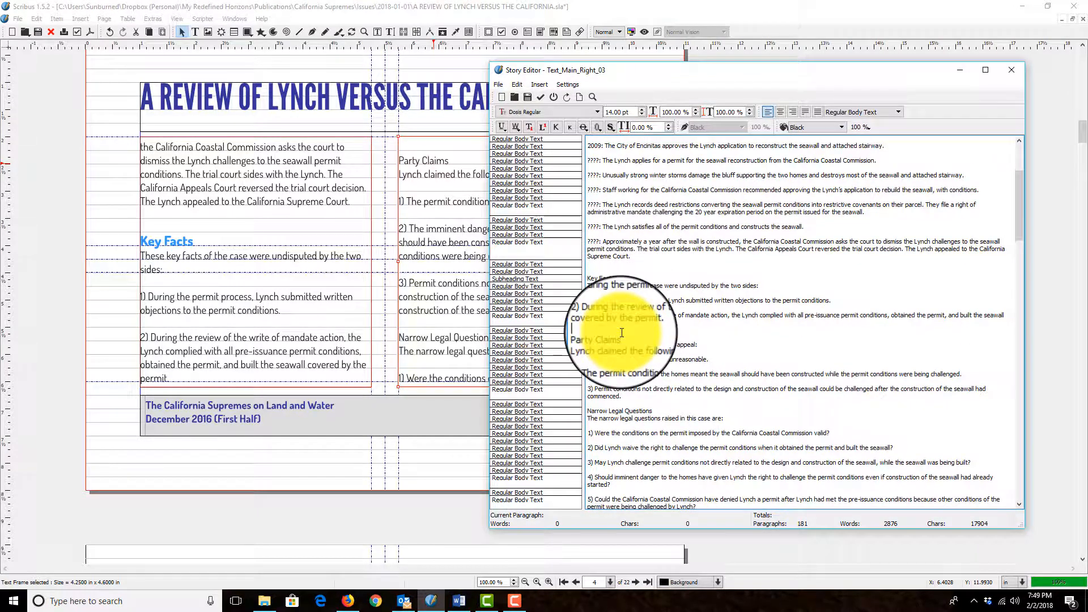
key("Delete")
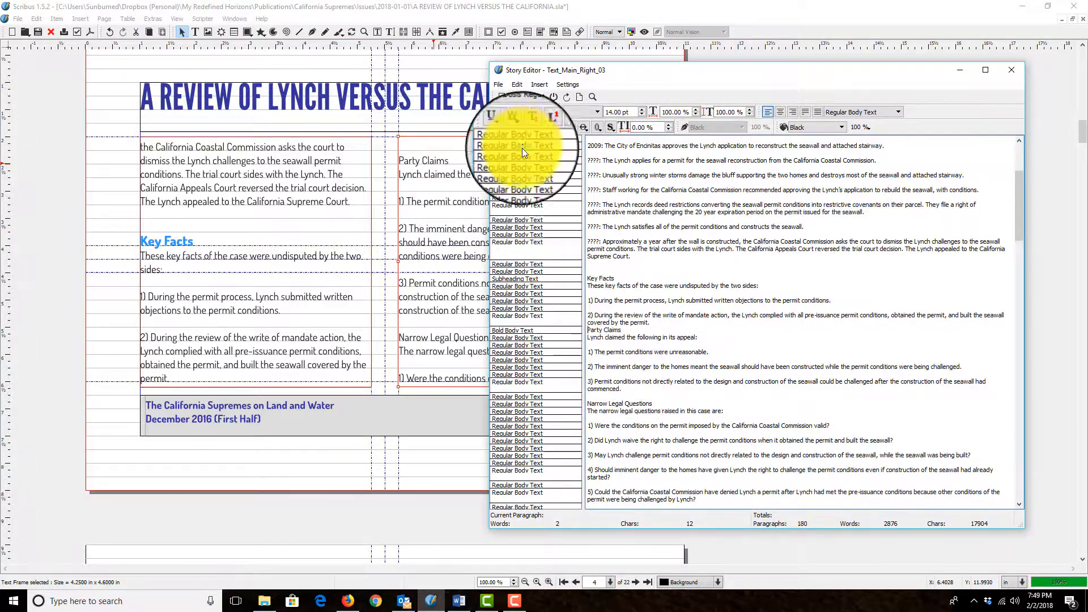
left_click(539, 94)
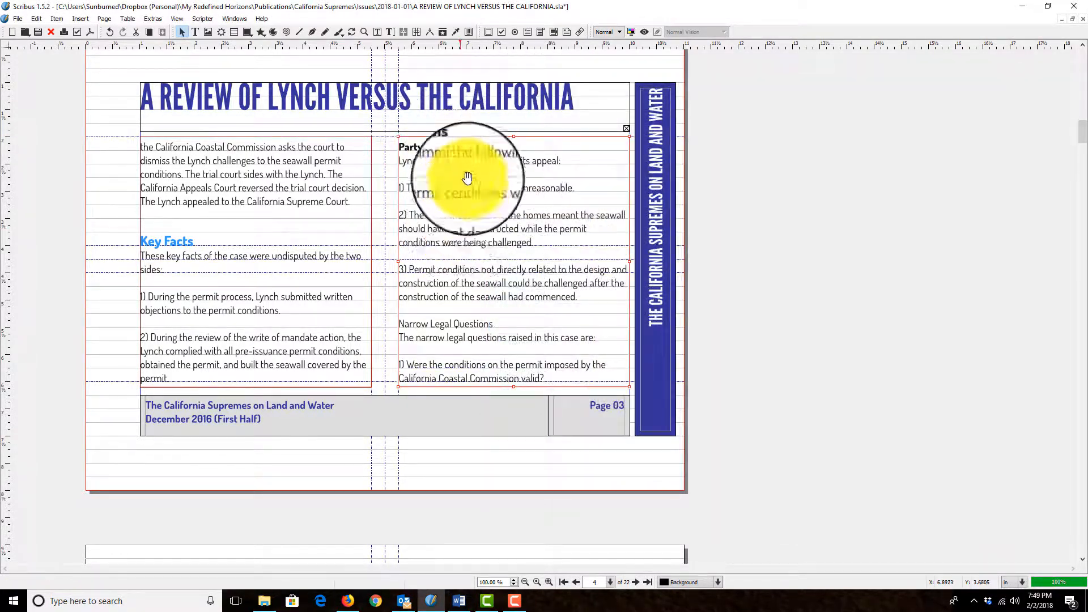
- Apply the Subheading Text style to the "Narrow Legal Questions" line and update the text frame
right_click(469, 339)
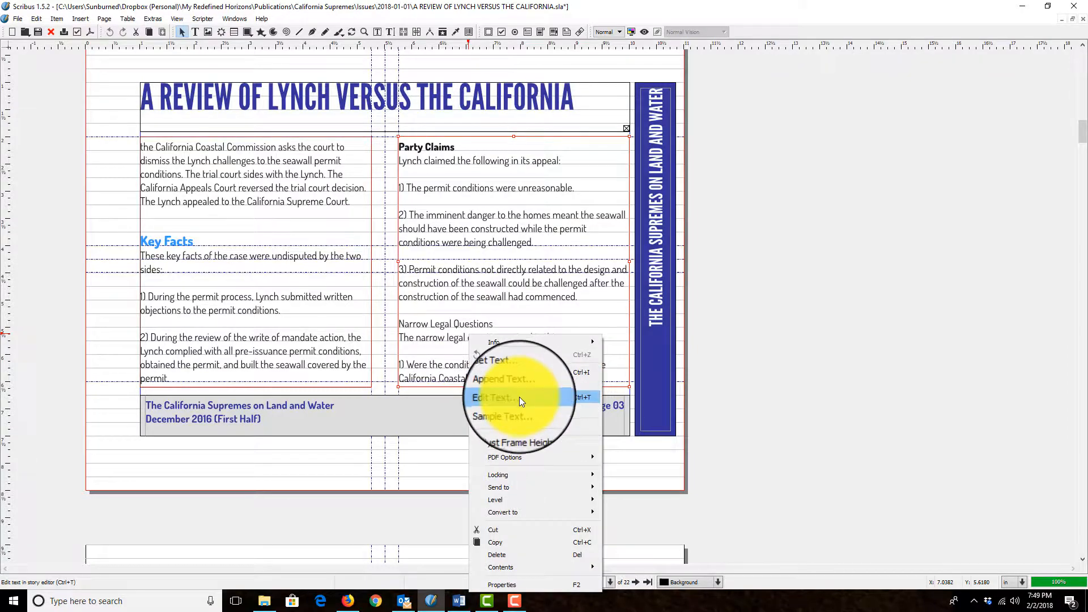
left_click(520, 397)
scroll(601, 350, "down", 5)
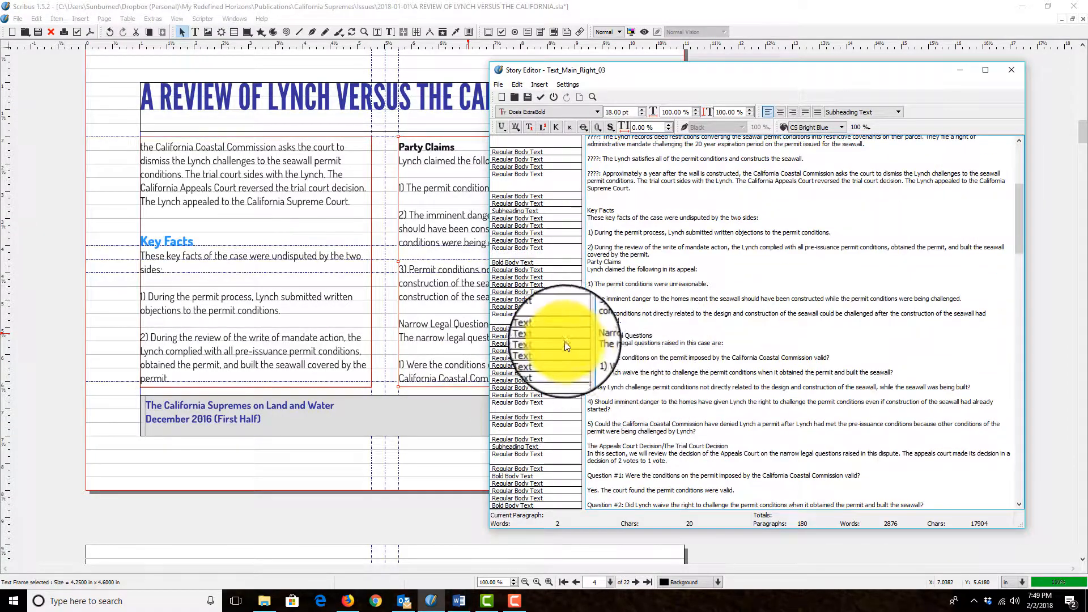
left_click(592, 421)
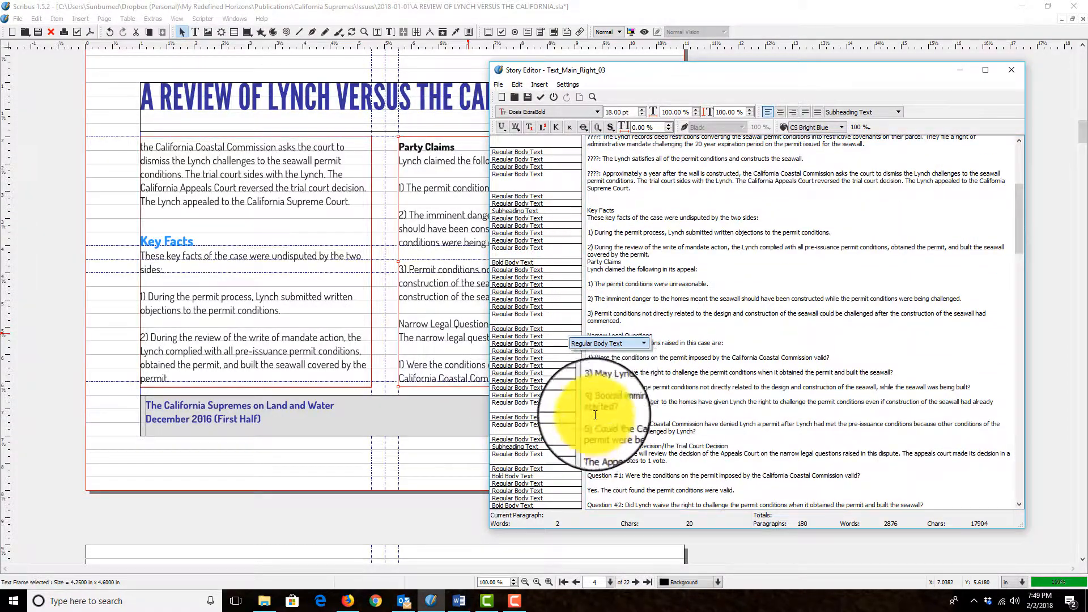
left_click(540, 98)
- Delete the blank line before the second question under "Narrow Legal Questions" and update the text frame
scroll(508, 326, "down", 5)
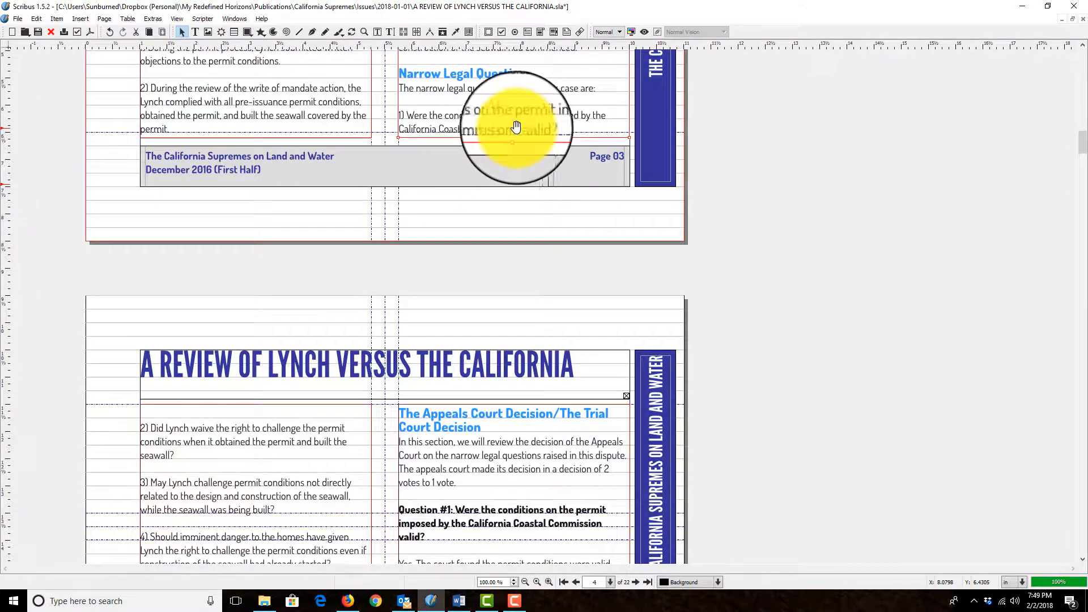
scroll(530, 166, "down", 4)
right_click(226, 203)
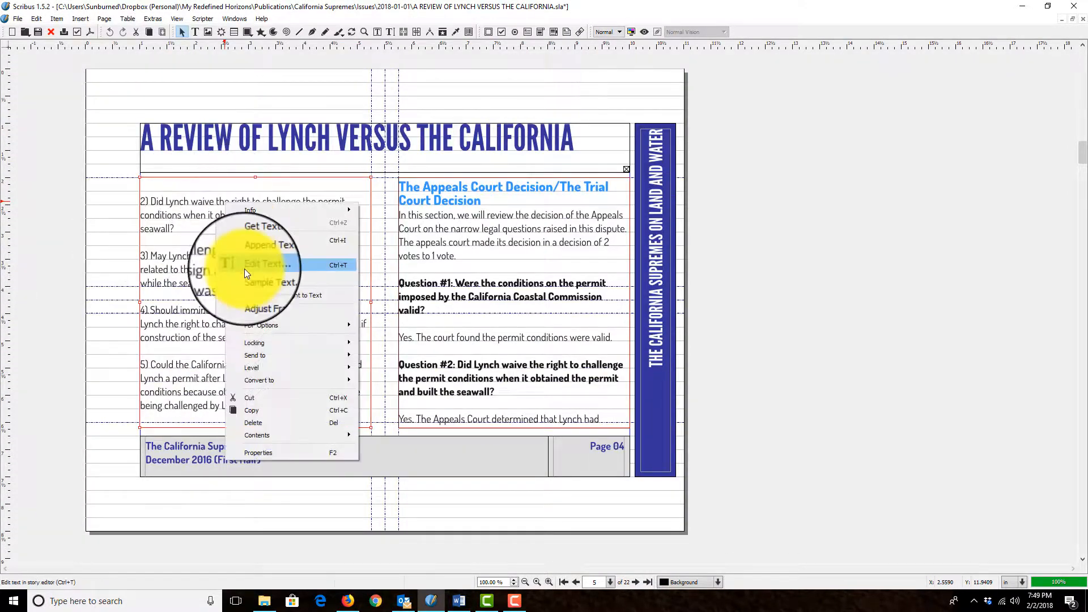
left_click(254, 267)
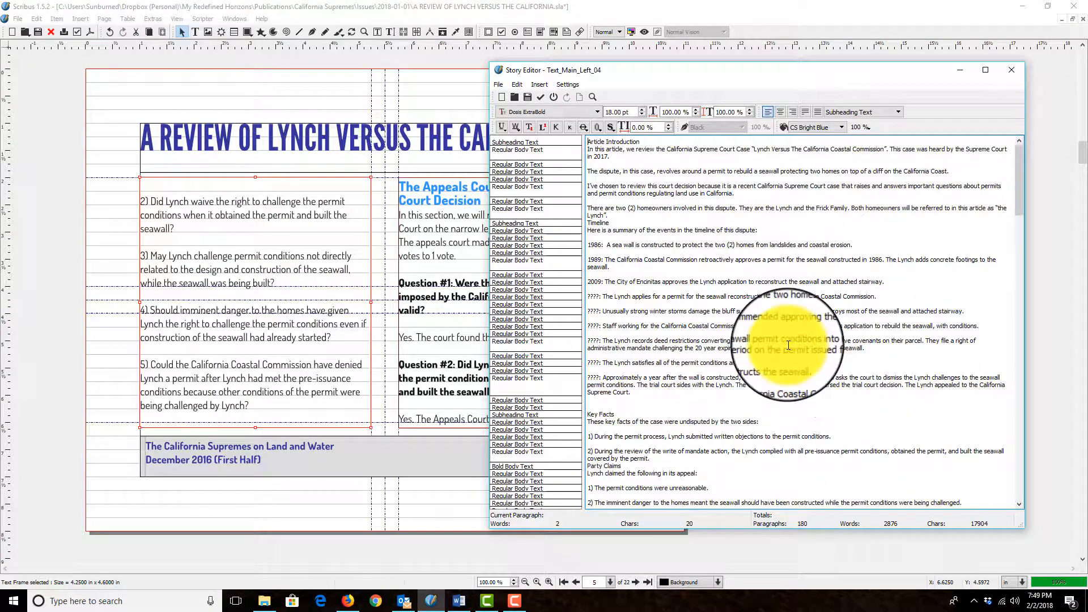
scroll(788, 344, "down", 2)
scroll(788, 344, "down", 10)
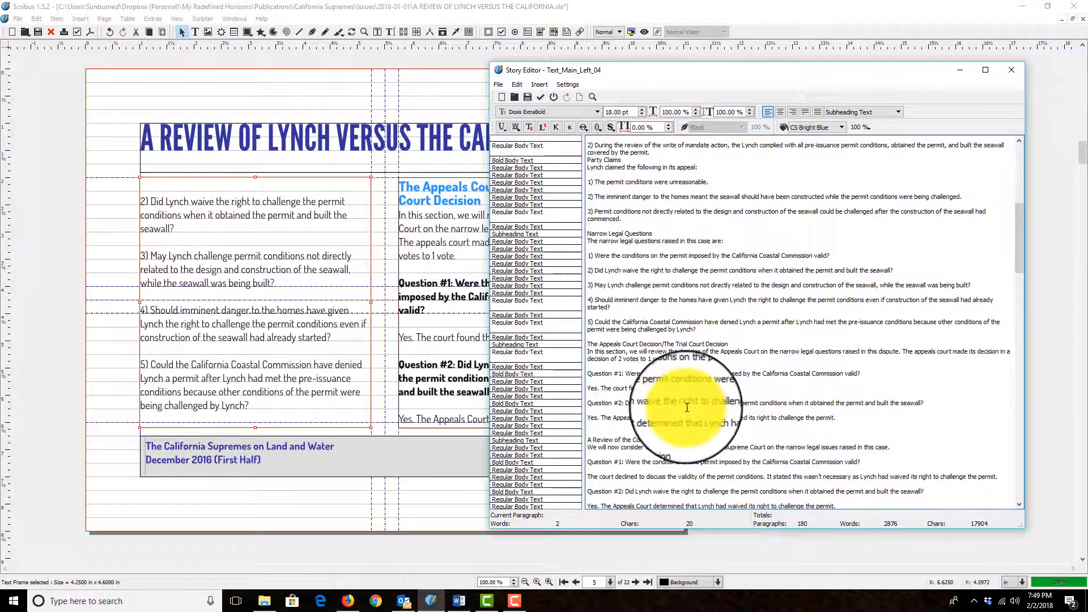
left_click(628, 268)
key("Delete")
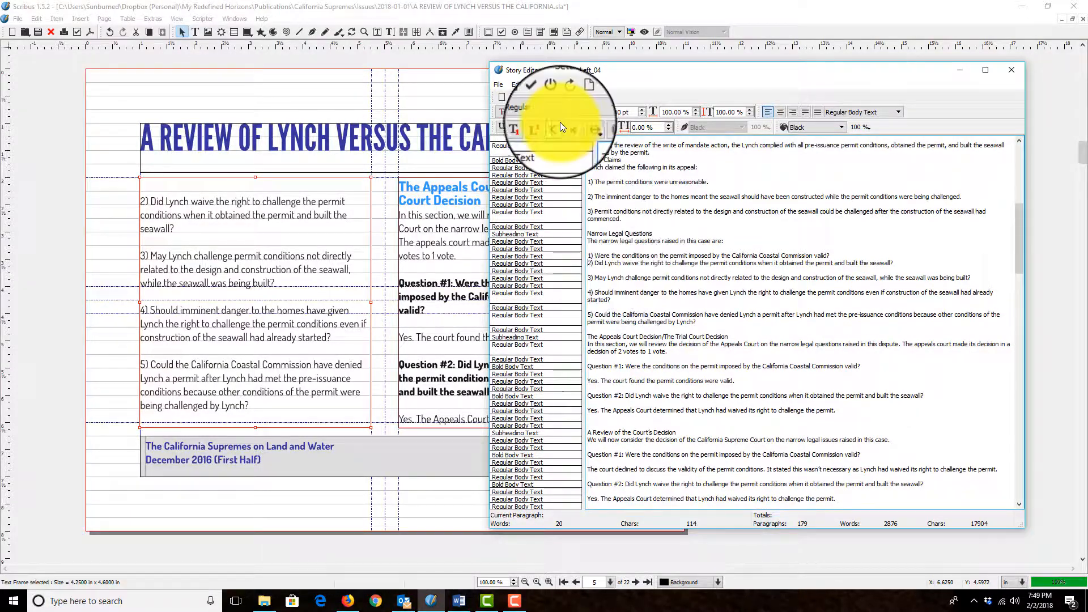
left_click(541, 98)
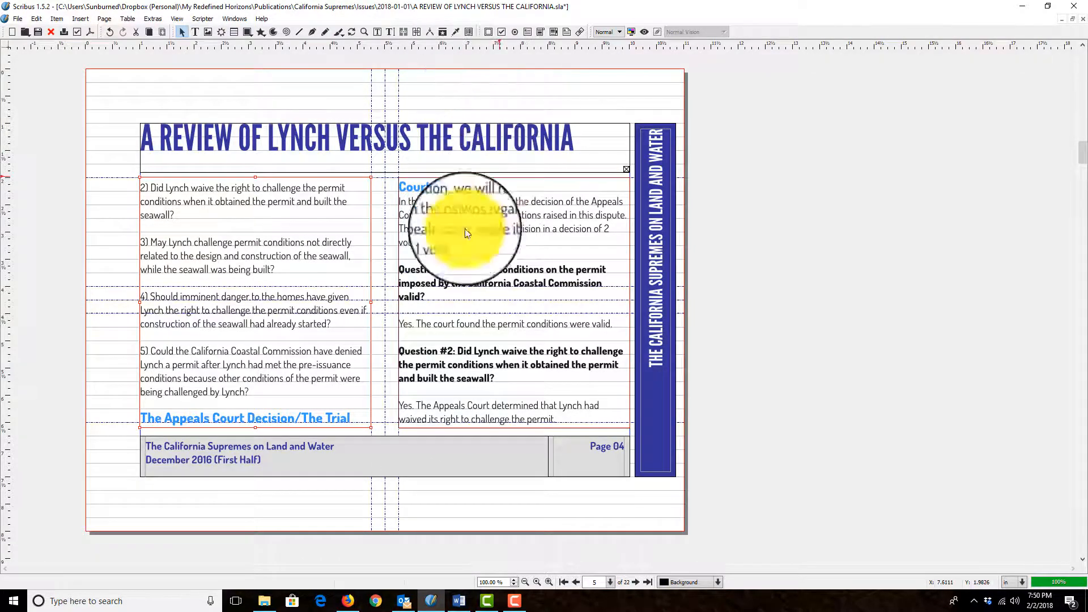
- Add a blank line above "The Appeals Court Decision/The Trial Court Decision" so the heading starts in the next column, and update the text frame
scroll(429, 241, "down", 1)
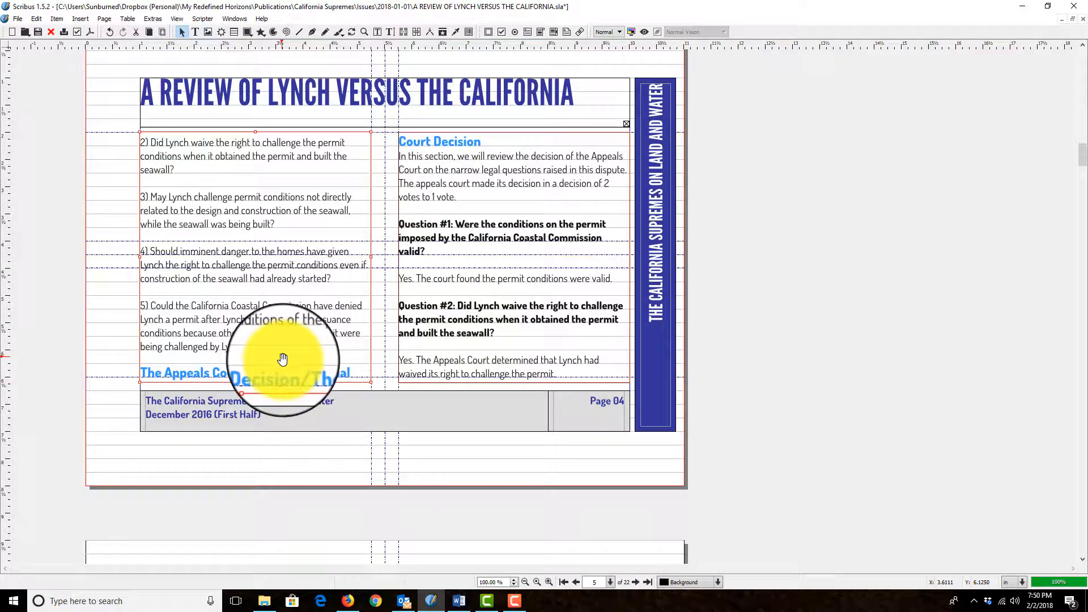
right_click(299, 378)
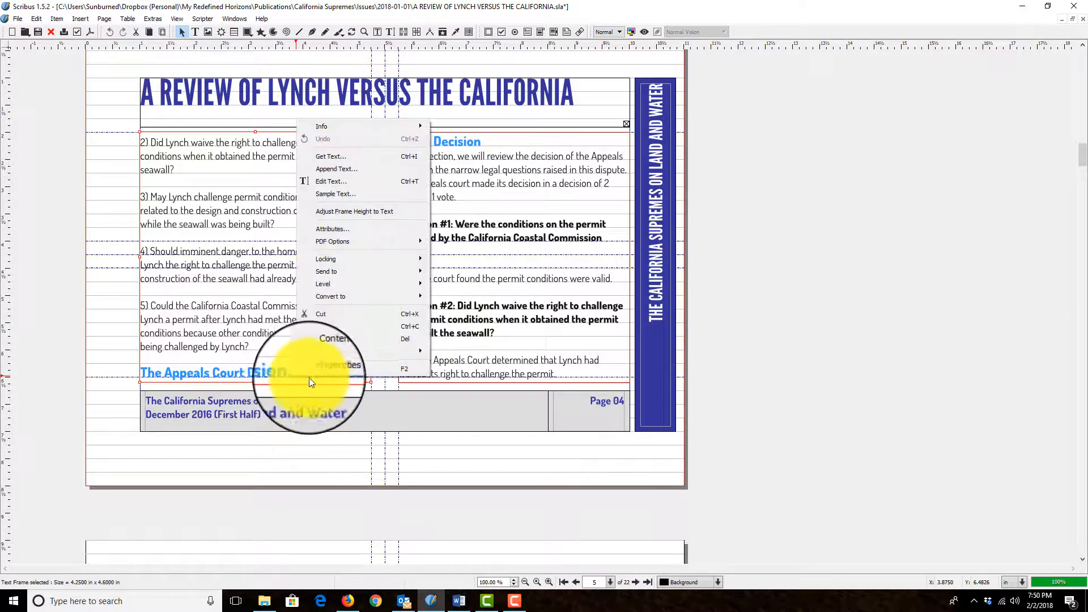
left_click(339, 182)
scroll(663, 373, "down", 3)
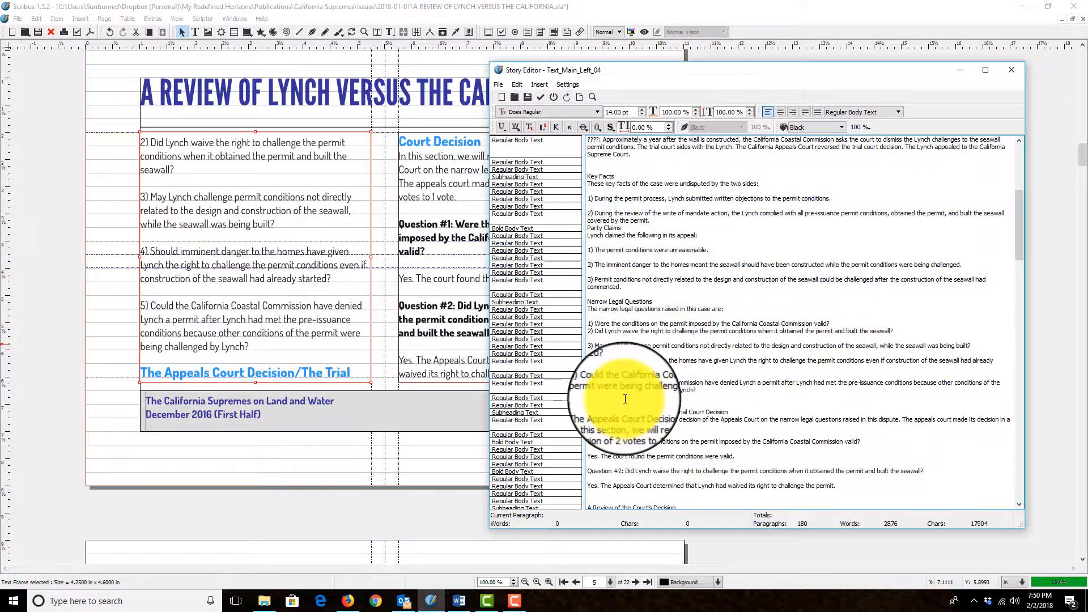
left_click(541, 97)
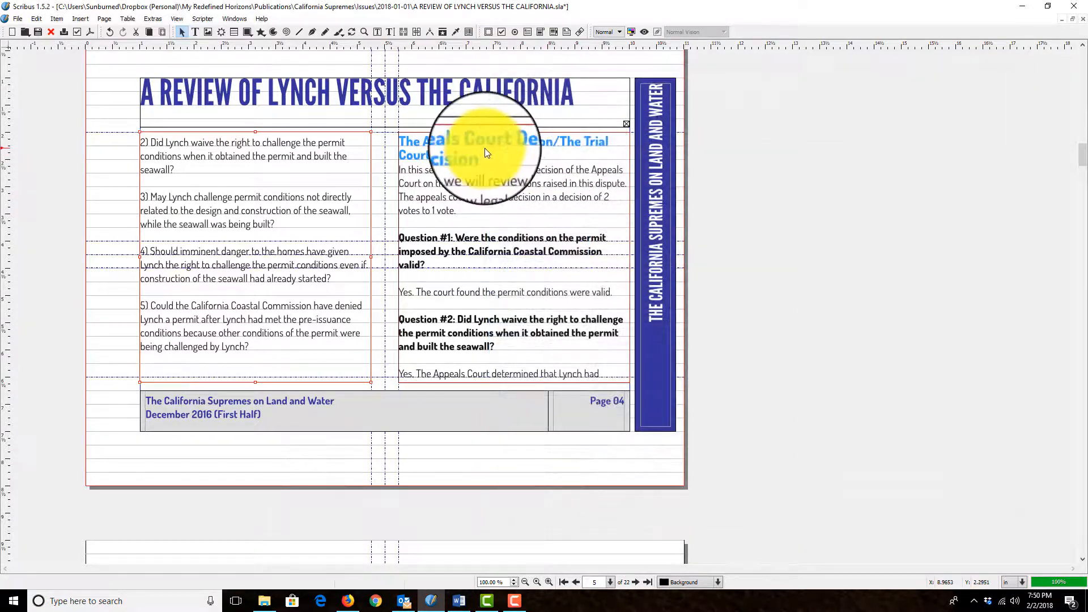
- Review the text flow, headings and paragraph spacing on pages 04 through 10
scroll(464, 325, "down", 1)
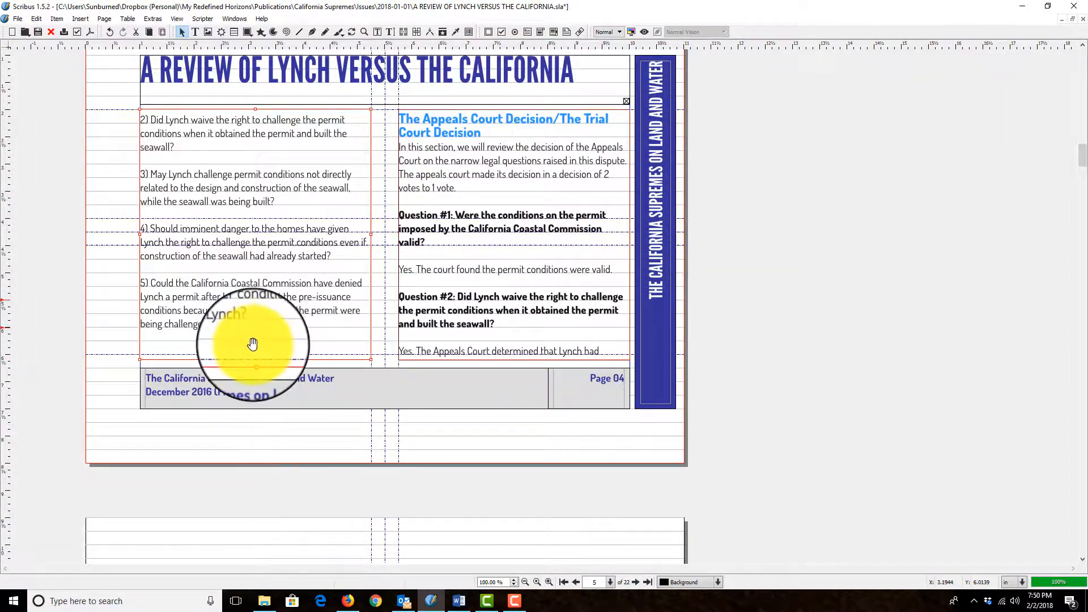
scroll(532, 234, "down", 6)
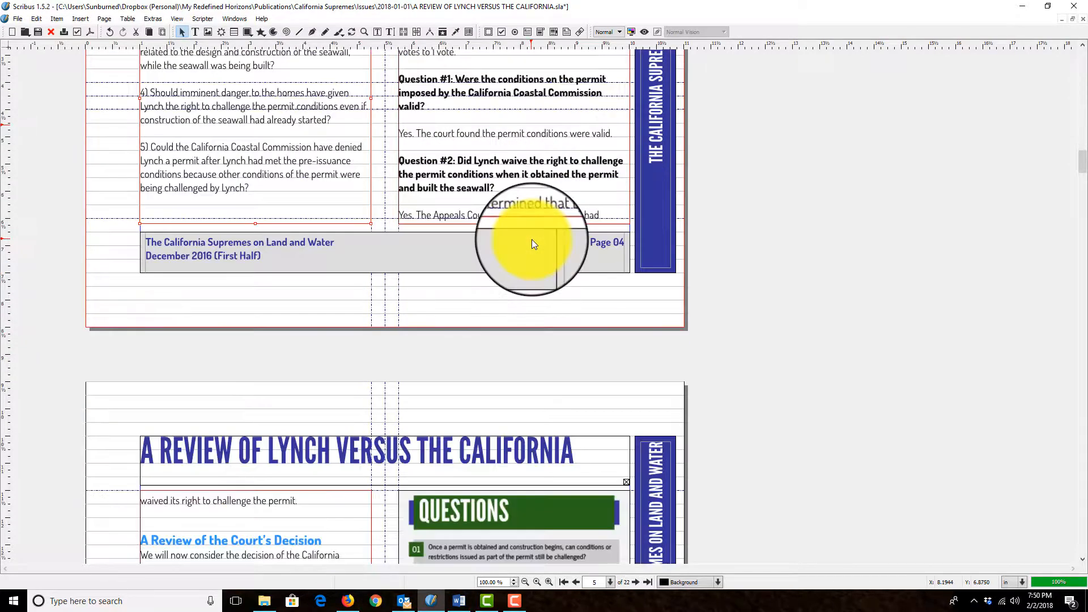
scroll(329, 271, "down", 2)
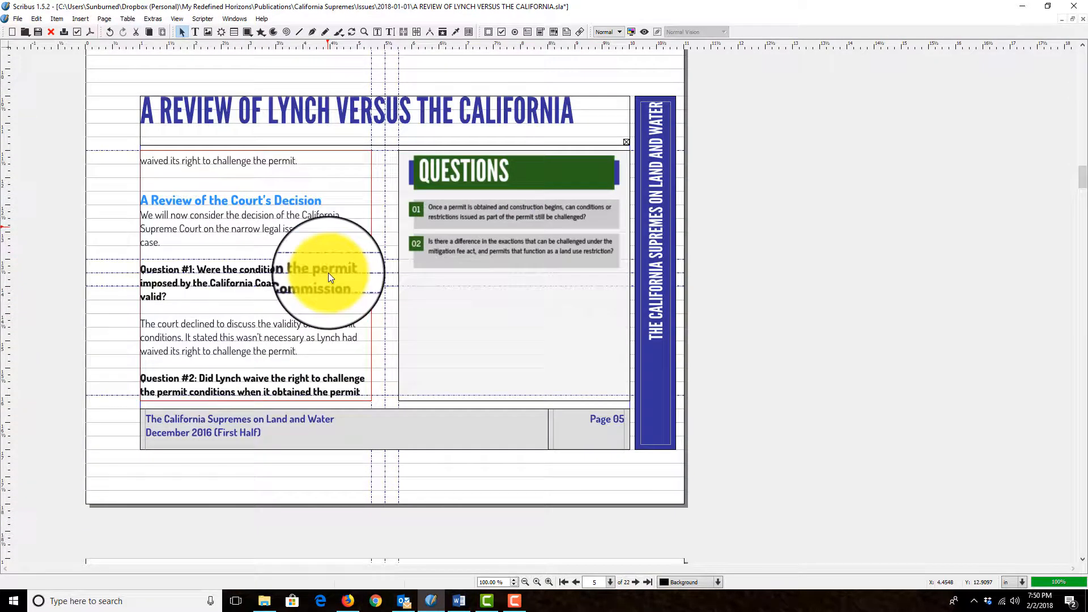
scroll(325, 256, "down", 3)
scroll(331, 264, "down", 5)
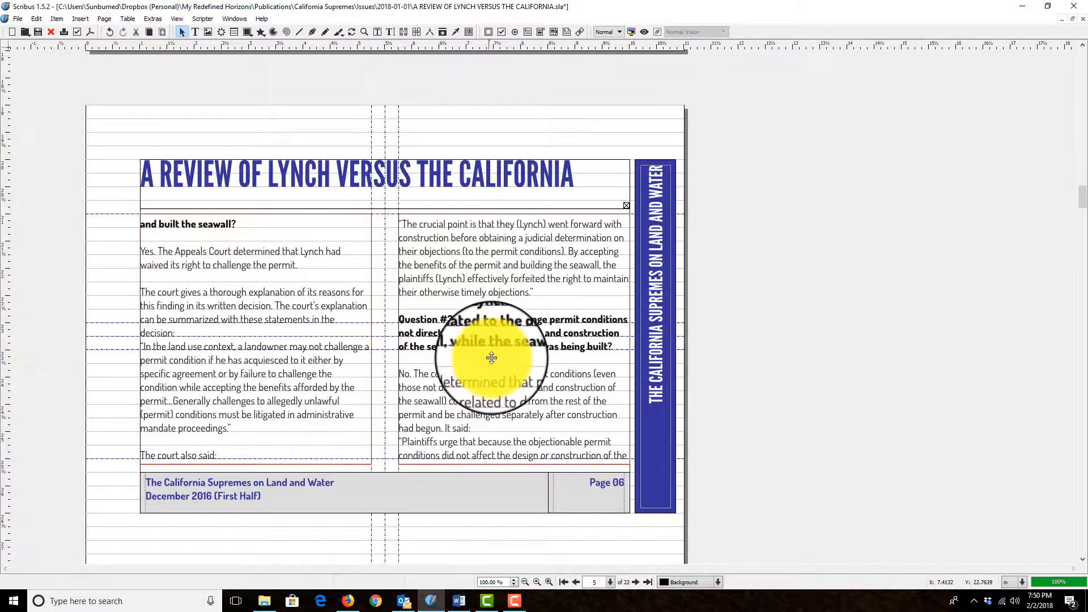
scroll(493, 376, "down", 4)
scroll(493, 374, "down", 5)
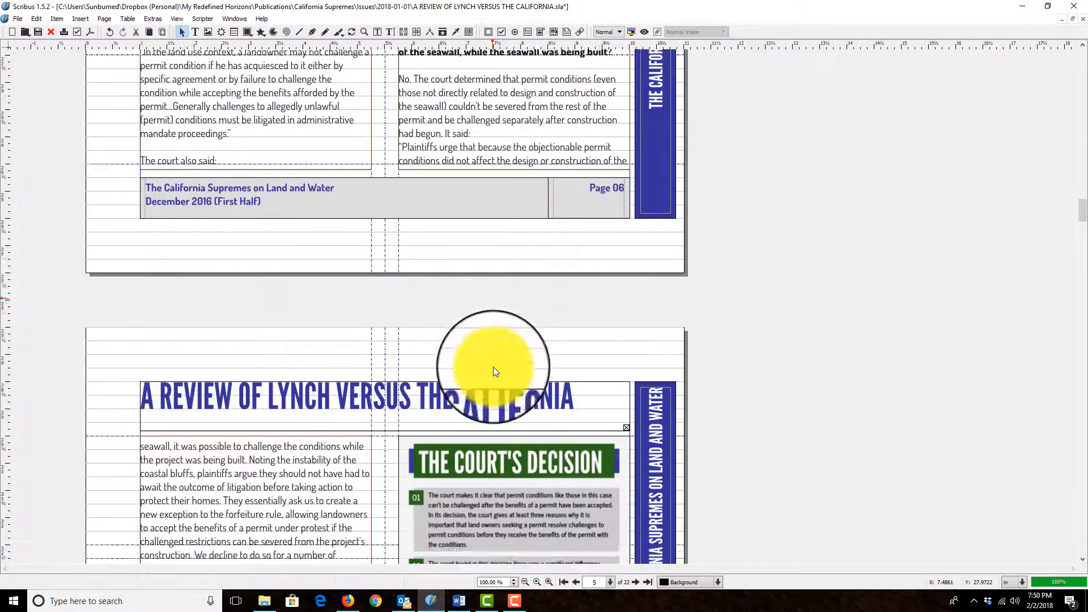
scroll(291, 404, "down", 8)
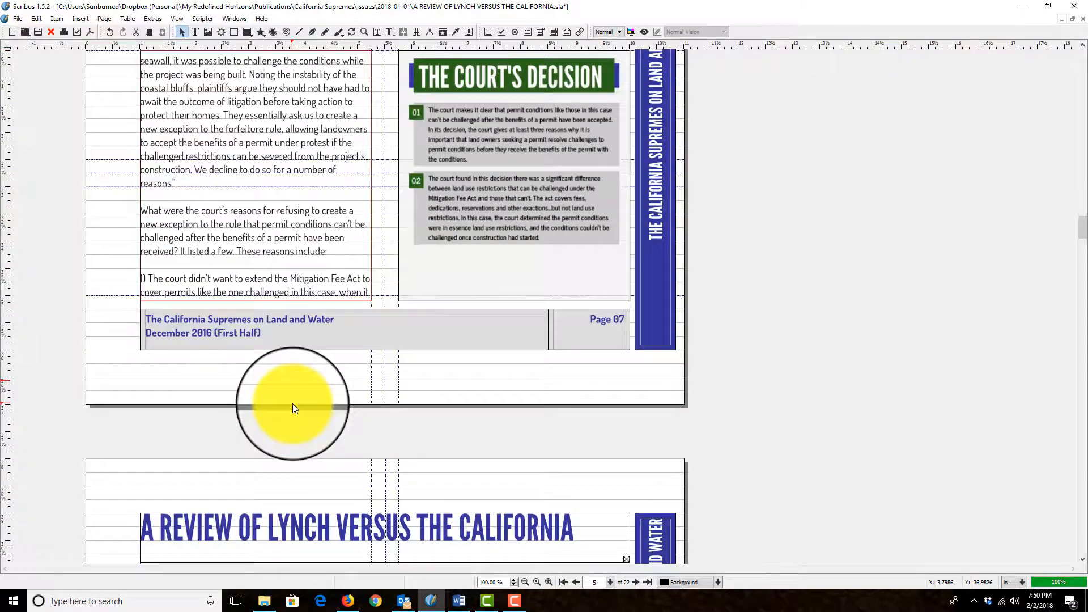
scroll(472, 358, "down", 2)
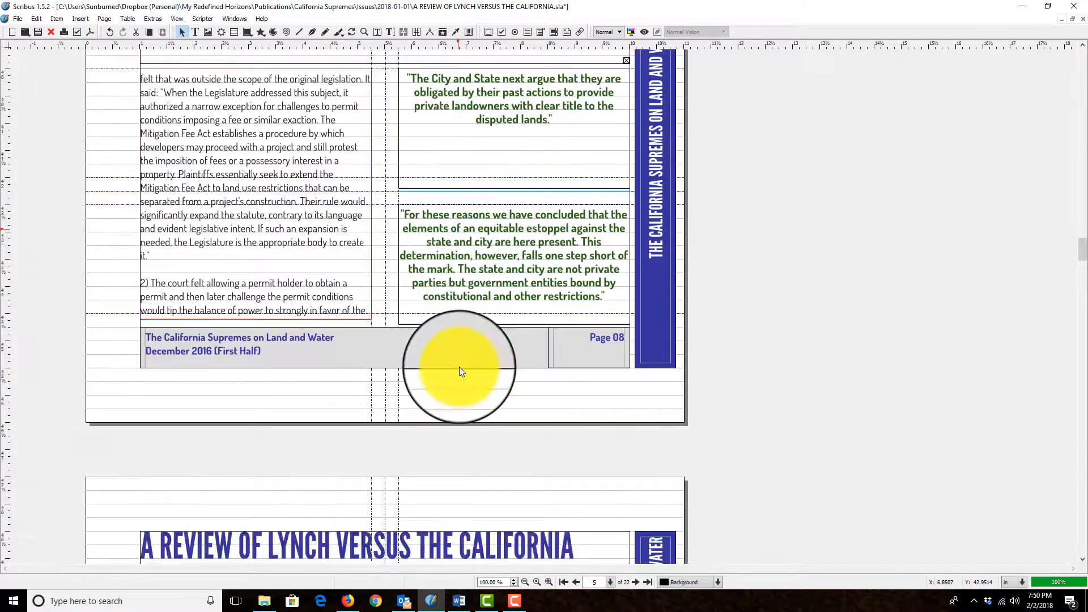
scroll(459, 366, "down", 5)
scroll(459, 366, "down", 3)
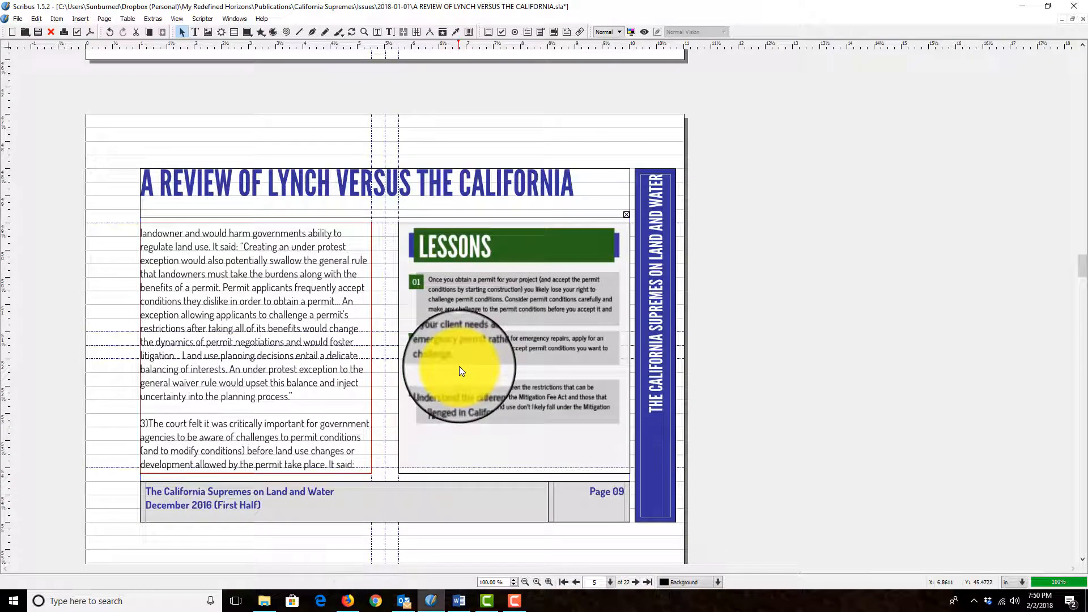
scroll(459, 366, "up", 1)
scroll(462, 366, "down", 9)
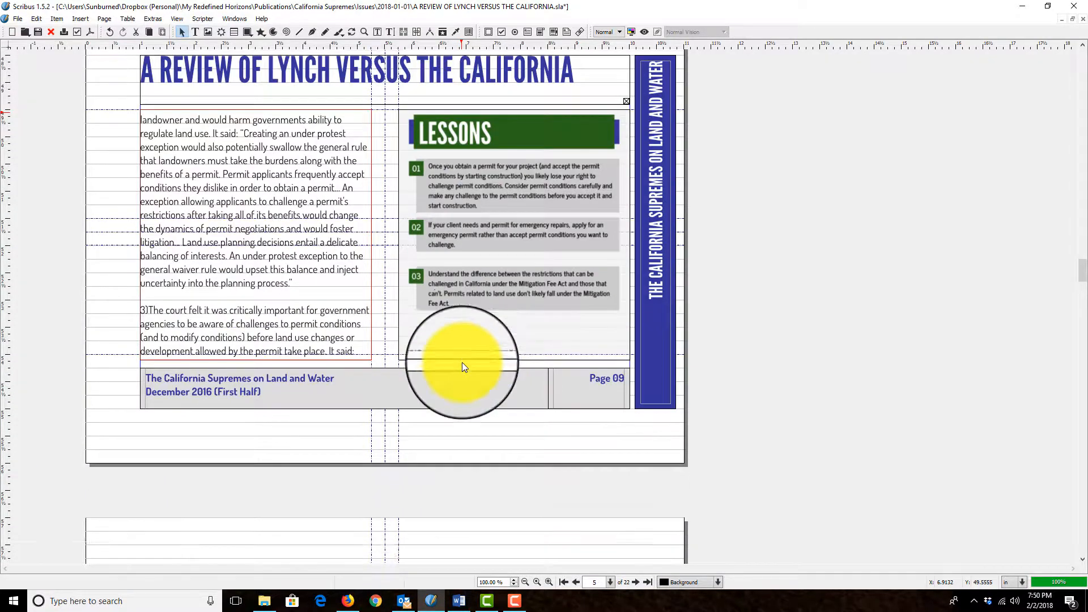
scroll(462, 366, "down", 7)
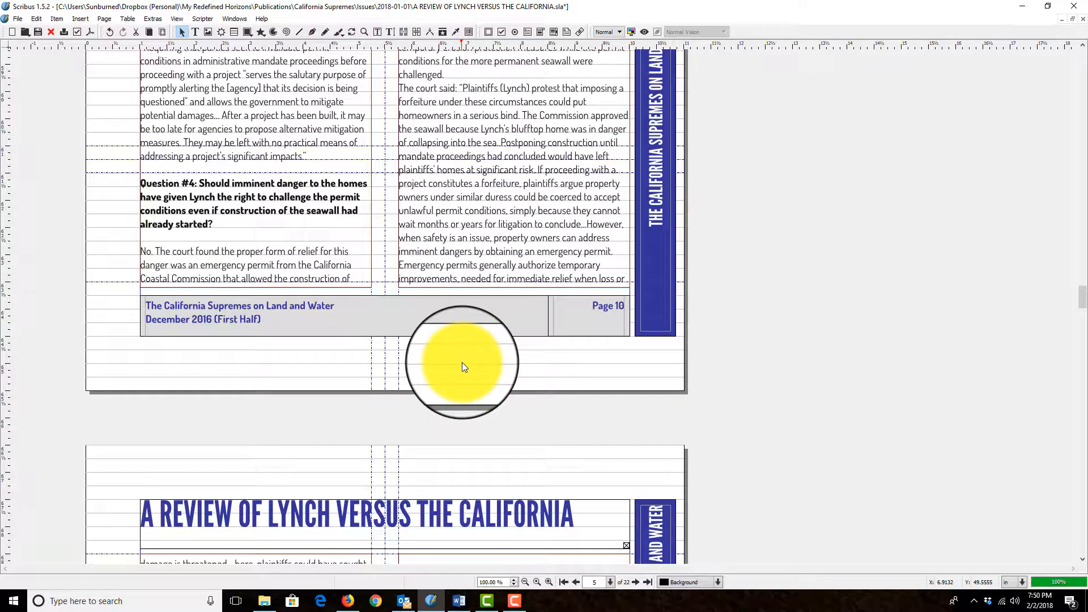
scroll(461, 362, "down", 9)
- Insert a blank line before the "The court said: Plaintiffs (Lynch) protest" paragraph under Question #4 and update the text frame
left_click(510, 224)
right_click(511, 224)
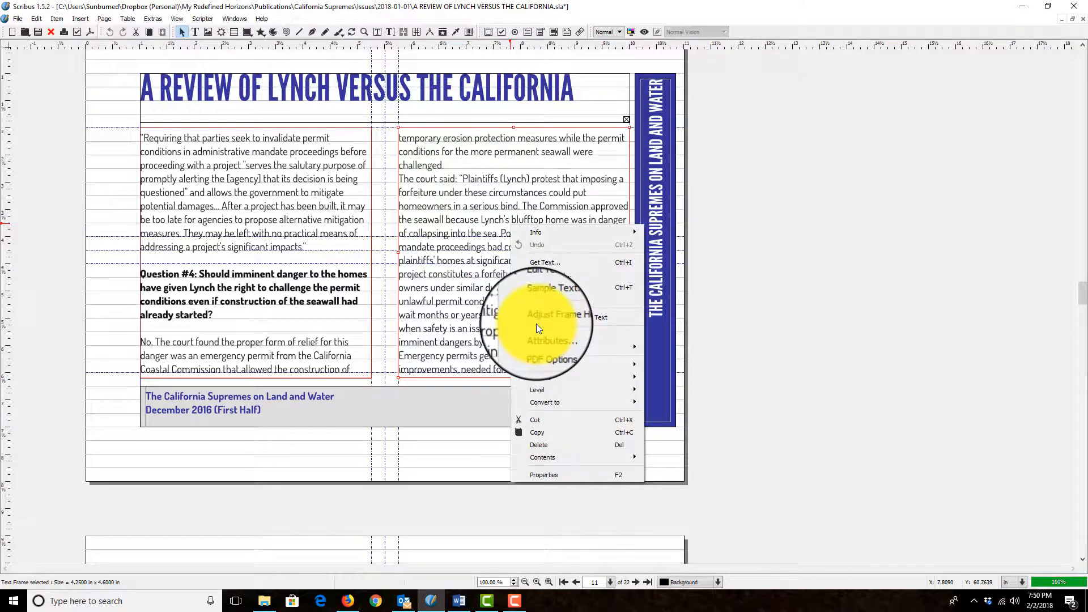
left_click(543, 291)
scroll(646, 352, "down", 20)
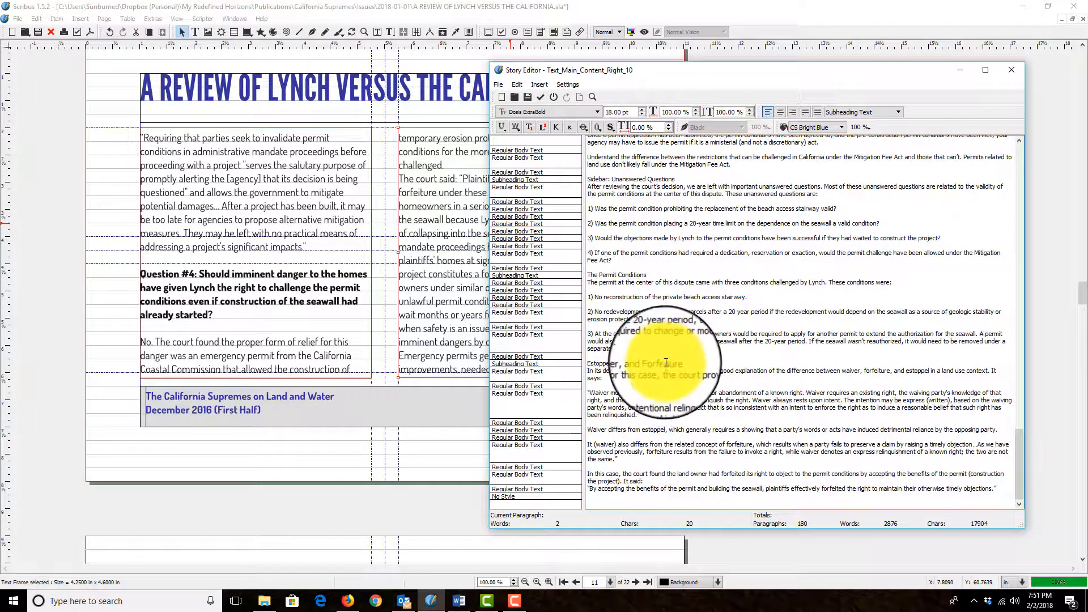
scroll(666, 362, "up", 3)
scroll(667, 362, "up", 6)
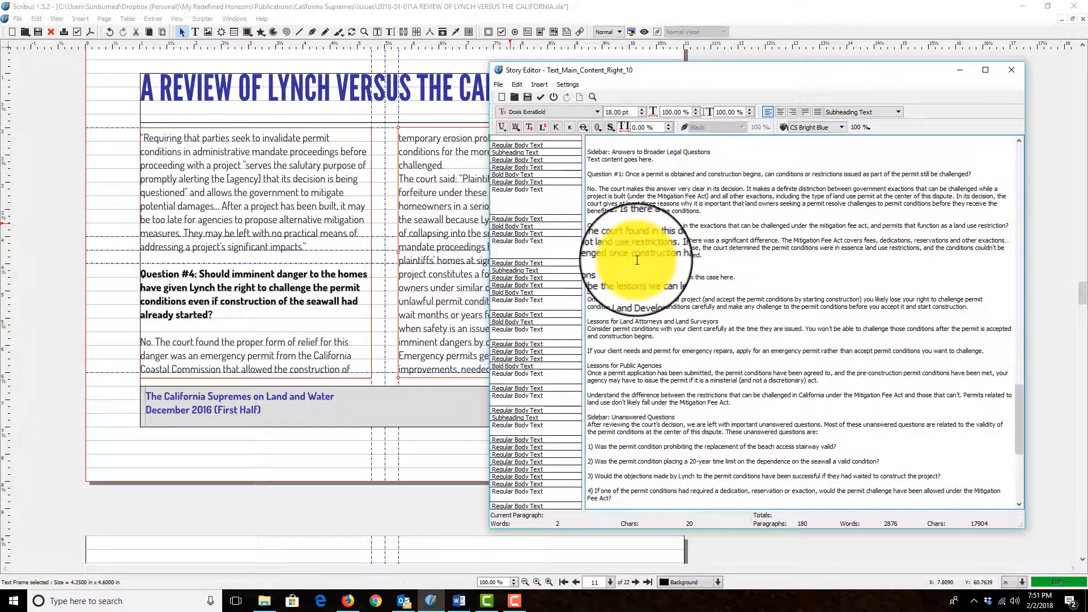
scroll(638, 261, "up", 9)
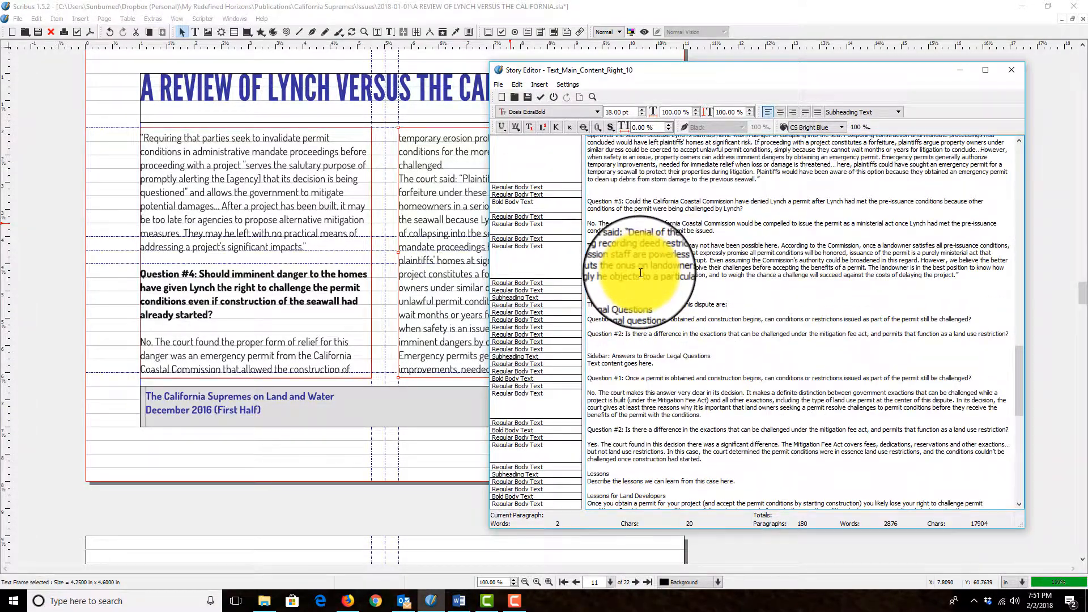
scroll(640, 273, "up", 3)
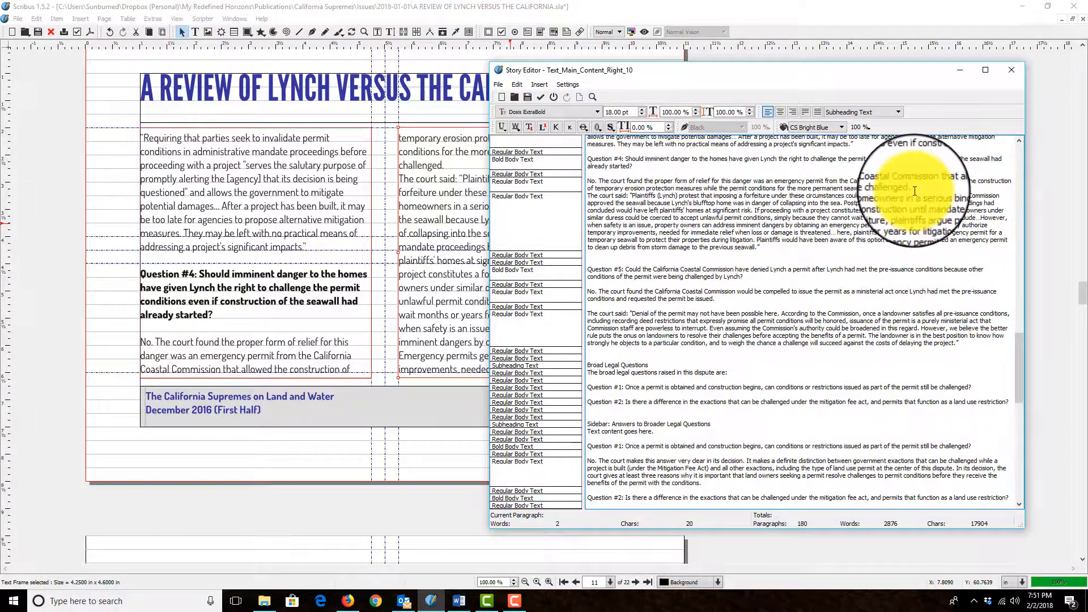
key("Return")
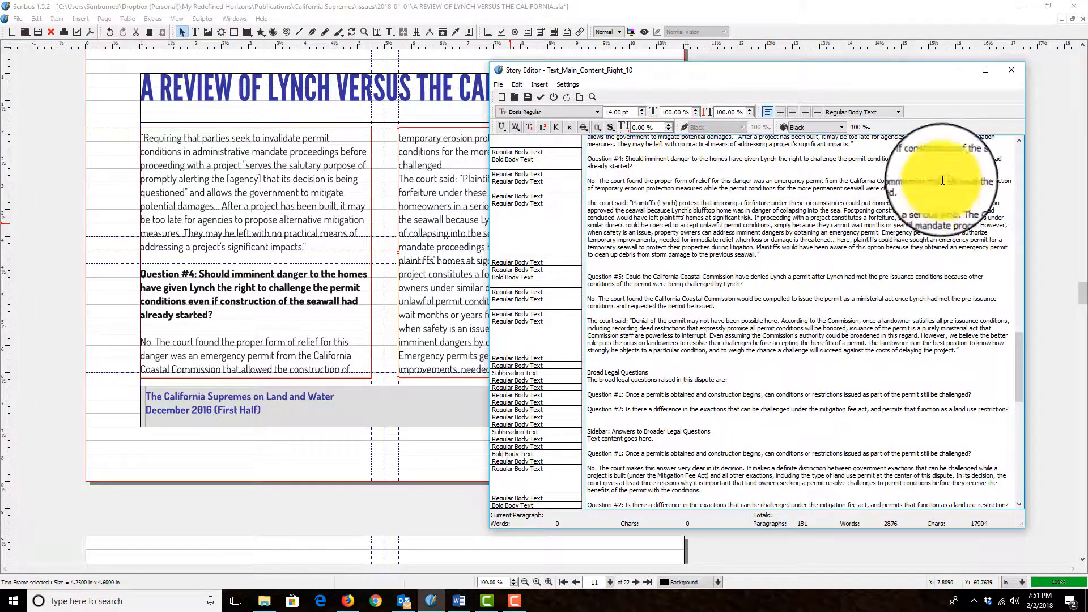
left_click(539, 97)
- Check the headings, spacing and column breaks on pages 11 through 17, up to the end of the article text
scroll(513, 226, "down", 6)
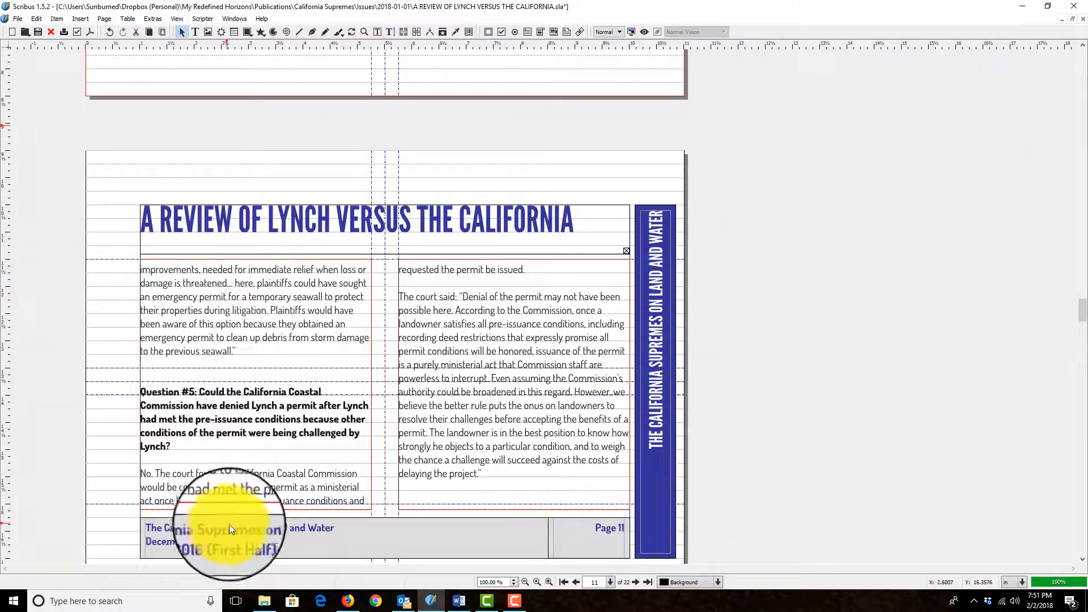
scroll(482, 323, "down", 3)
scroll(502, 295, "down", 6)
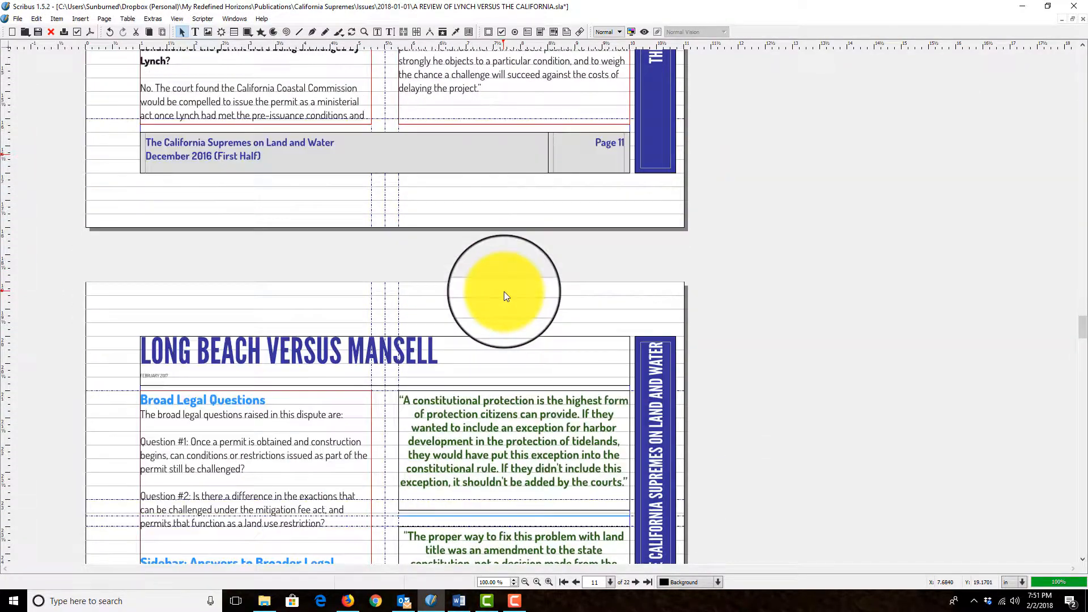
scroll(508, 288, "down", 2)
scroll(453, 329, "down", 3)
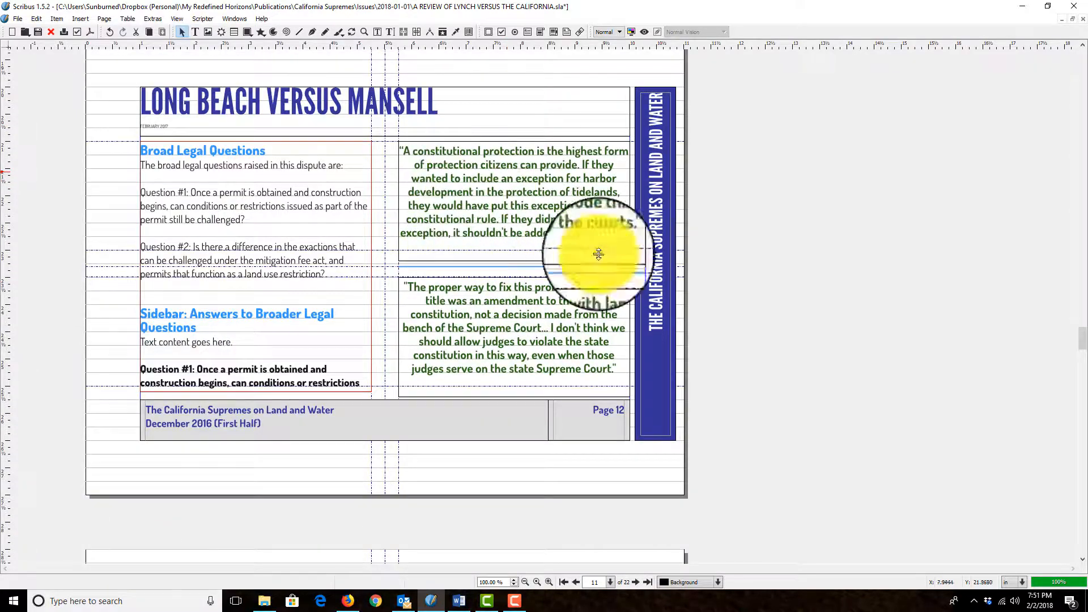
scroll(408, 428, "down", 7)
scroll(403, 403, "down", 4)
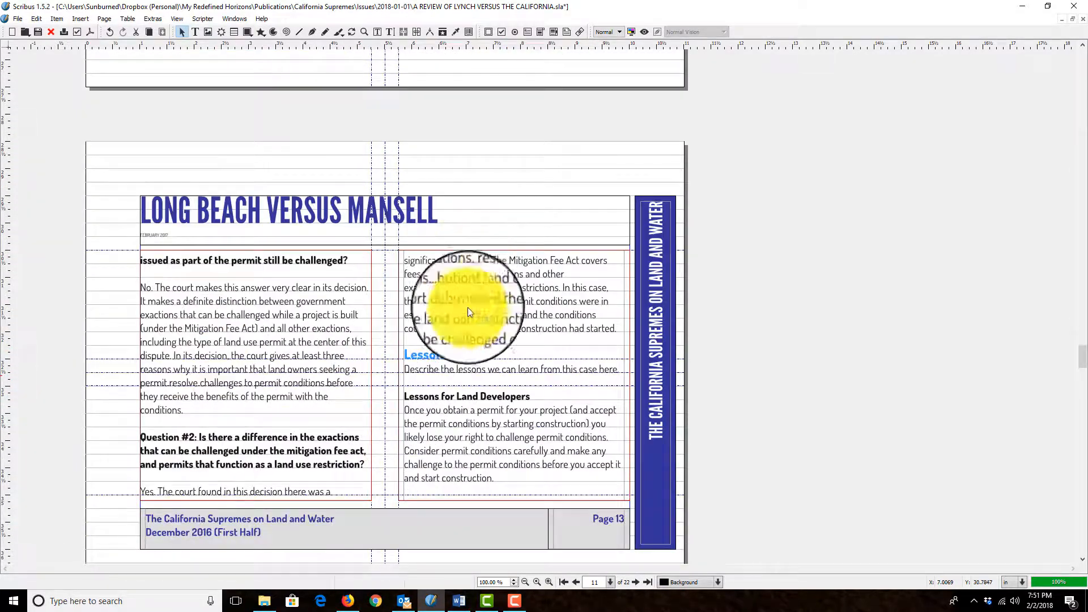
scroll(539, 354, "down", 3)
scroll(510, 357, "down", 3)
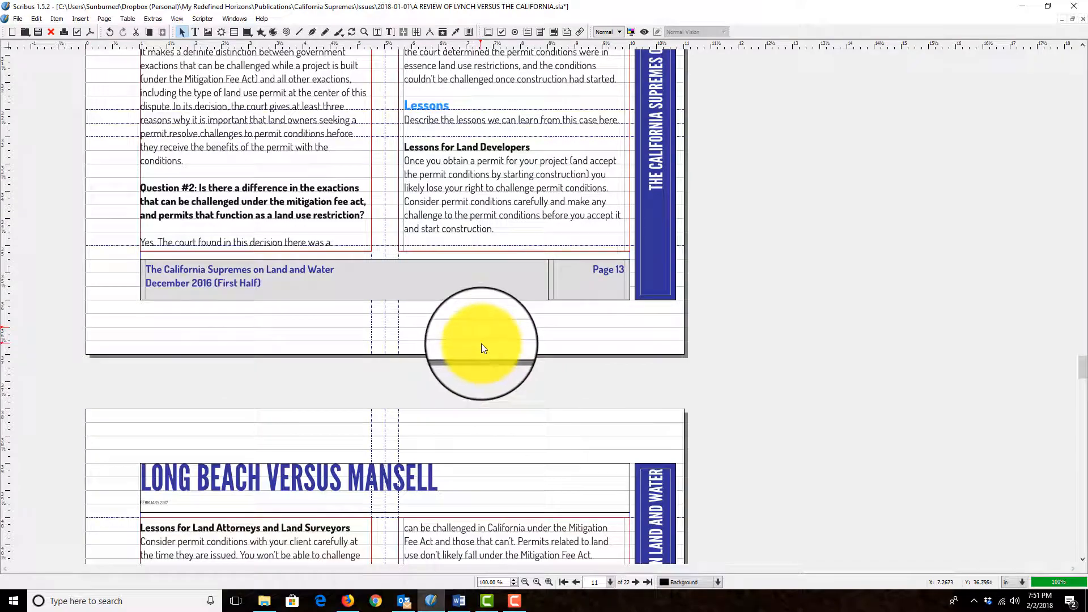
scroll(483, 329, "down", 7)
scroll(473, 428, "down", 9)
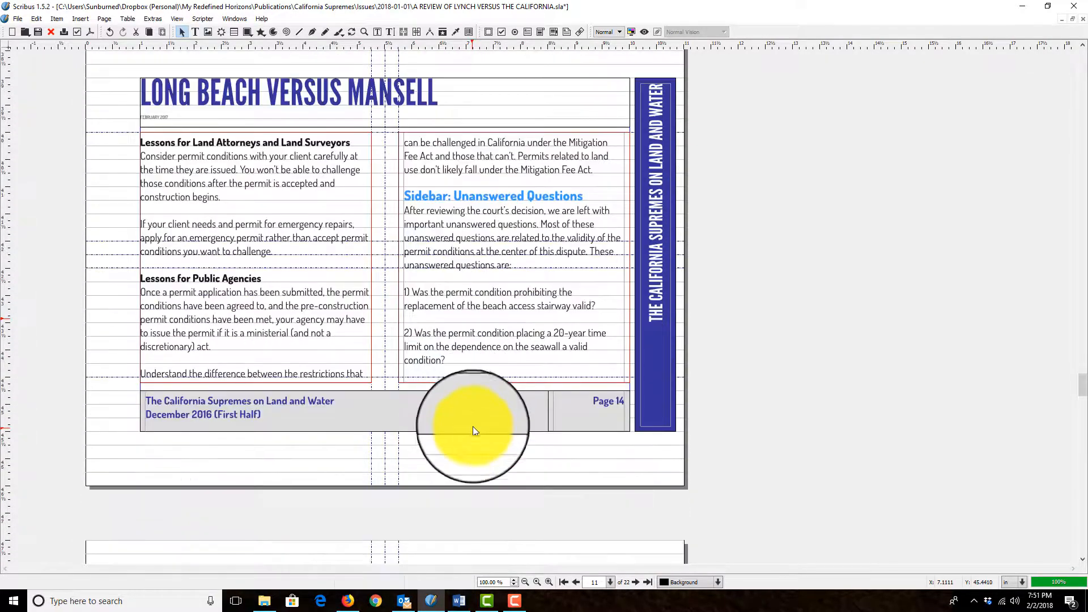
scroll(478, 410, "down", 20)
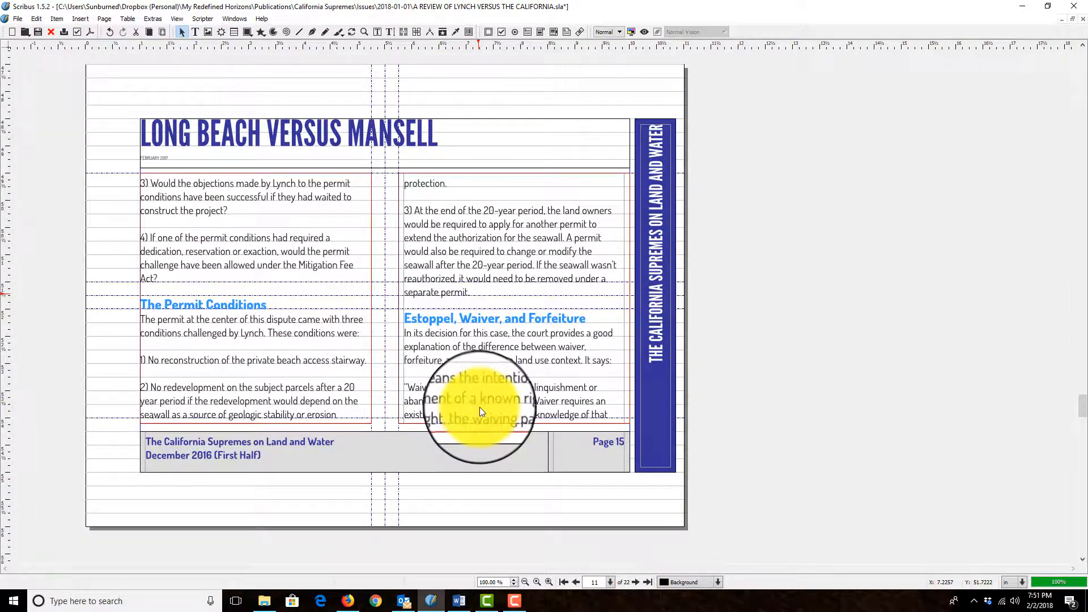
scroll(481, 407, "down", 3)
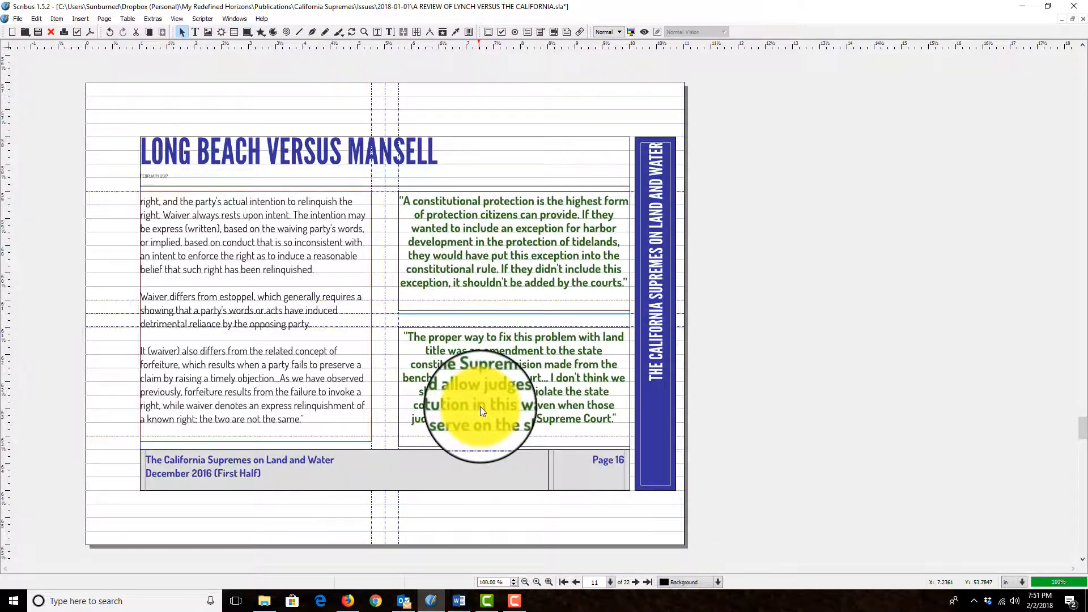
scroll(481, 407, "down", 15)
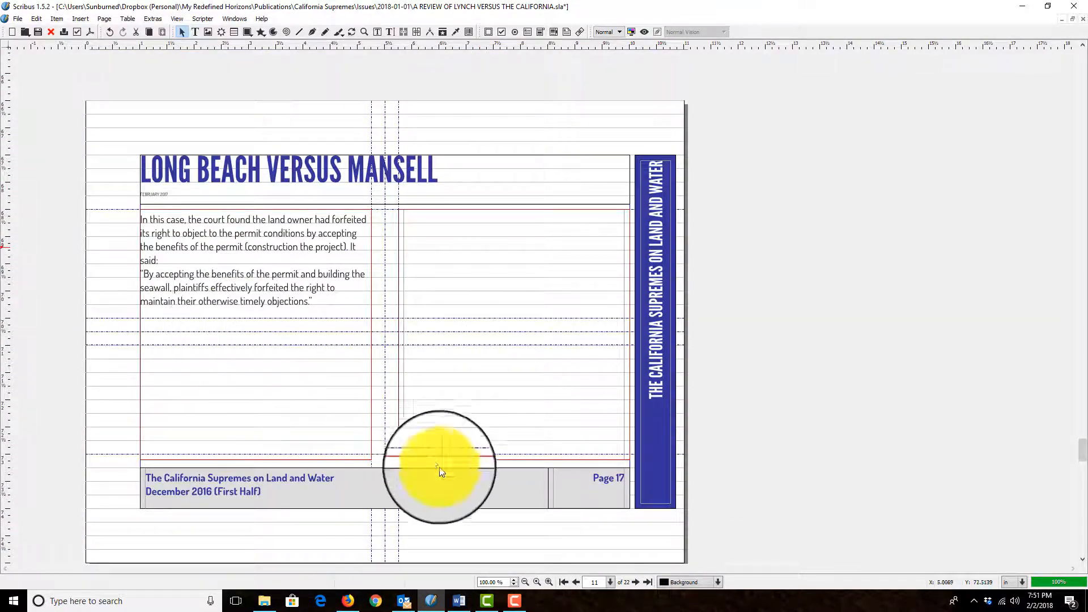
scroll(532, 444, "down", 7)
scroll(420, 430, "up", 1)
scroll(452, 418, "down", 9)
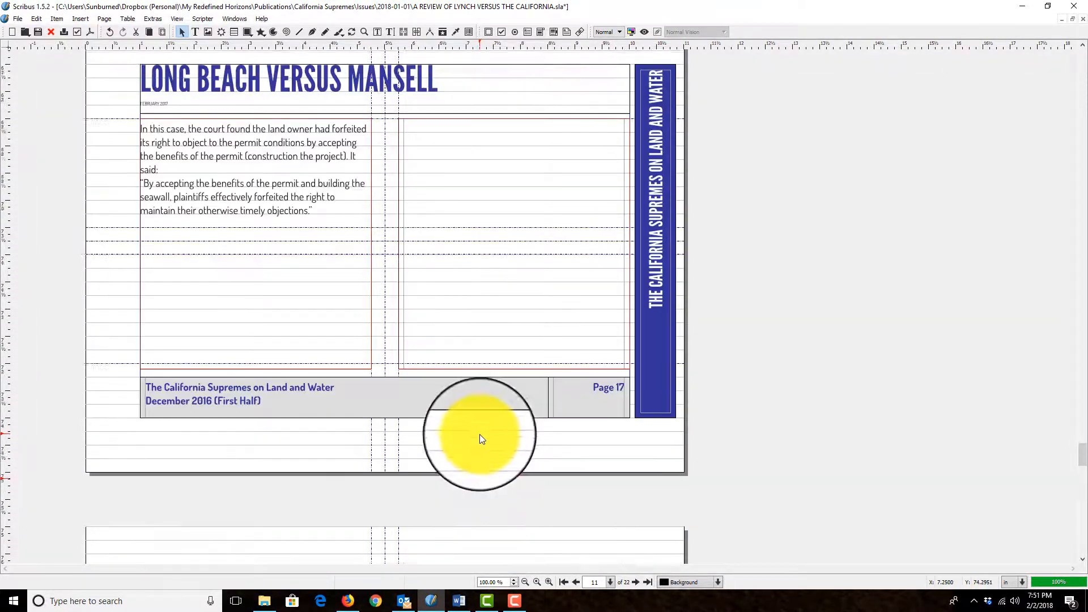
scroll(479, 438, "up", 4)
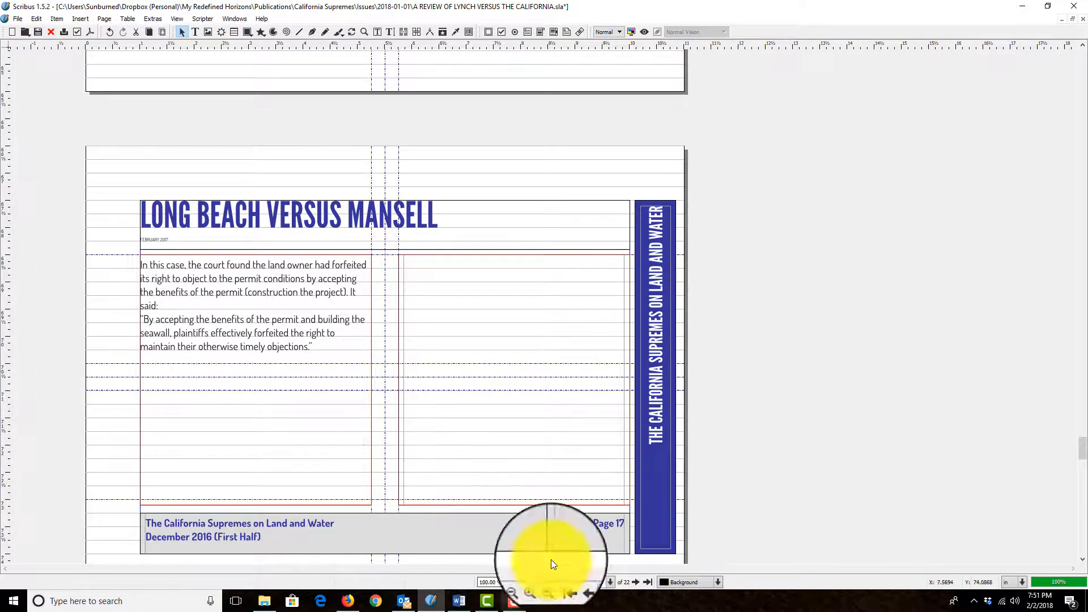